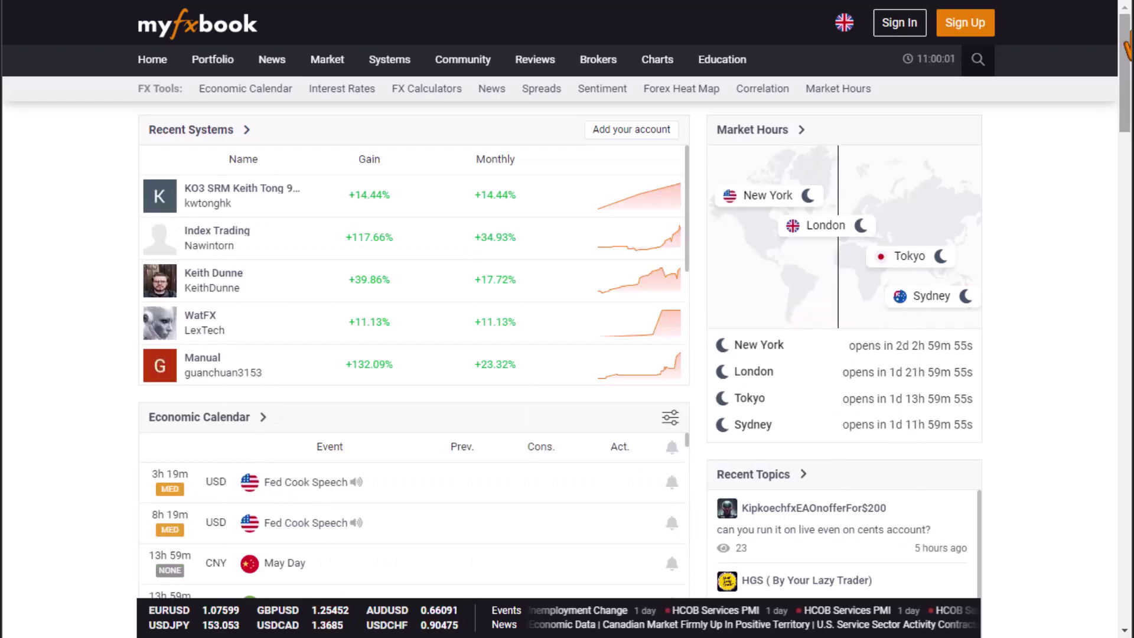
Scroll down the GoldEA Fx page and view its Goals, Browser and Periods panels
{"action": "scroll", "coordinate": [485, 181], "scroll_direction": "down", "scroll_amount": 3}
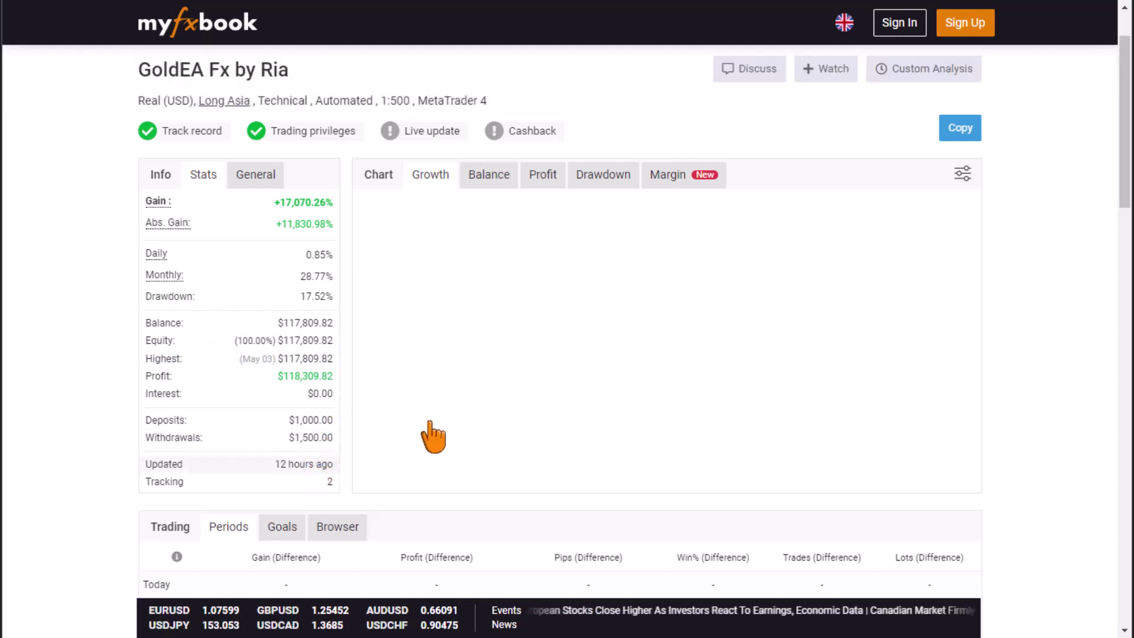
{"action": "scroll", "coordinate": [433, 437], "scroll_direction": "down", "scroll_amount": 1}
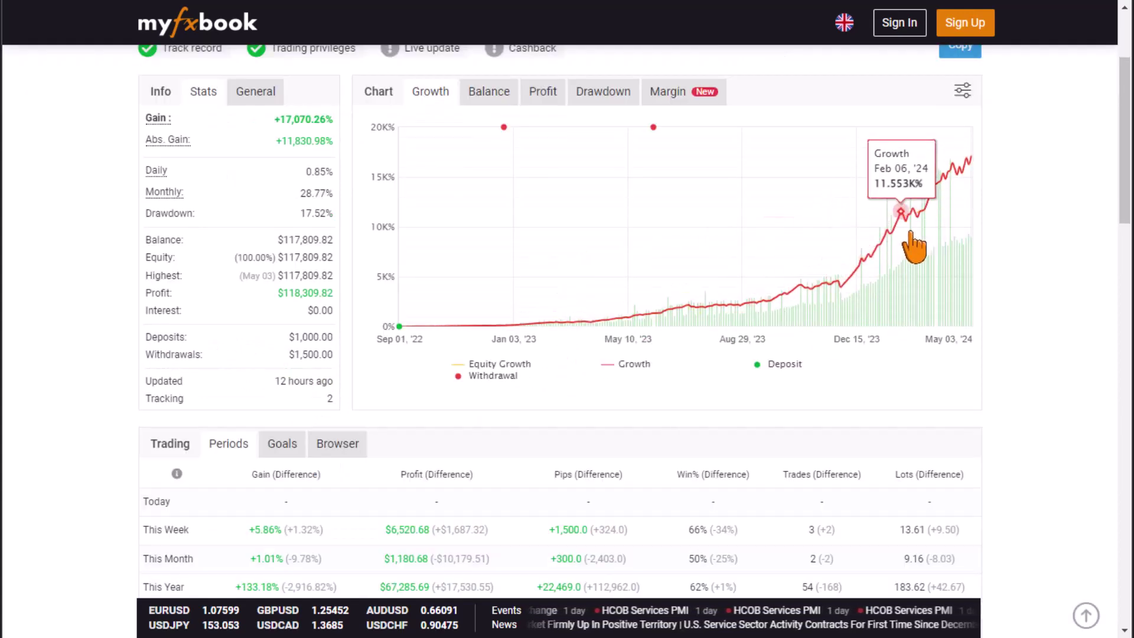
{"action": "scroll", "coordinate": [497, 423], "scroll_direction": "down", "scroll_amount": 1}
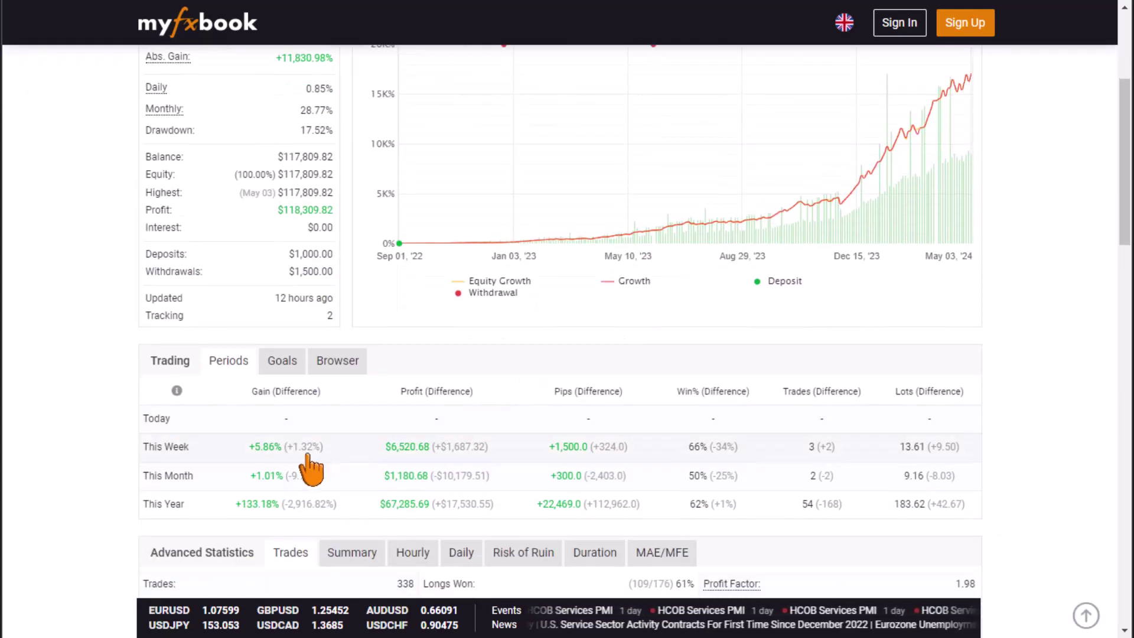
{"action": "scroll", "coordinate": [305, 456], "scroll_direction": "down", "scroll_amount": 1}
{"action": "left_click", "coordinate": [273, 286]}
{"action": "left_click", "coordinate": [335, 285]}
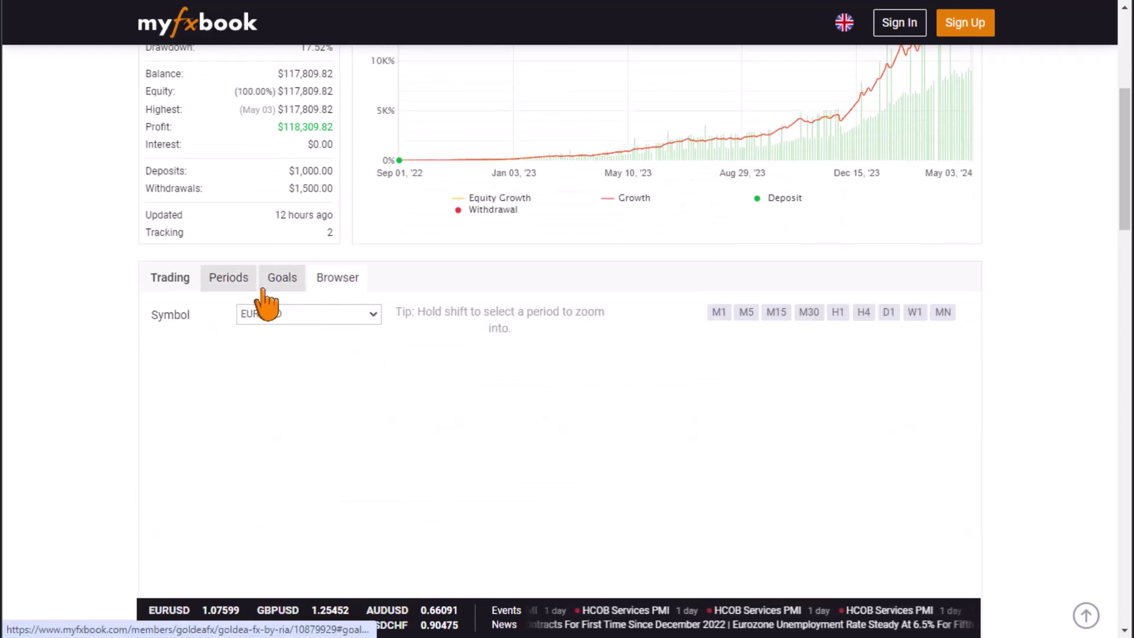
{"action": "left_click", "coordinate": [229, 277]}
Review the Summary, Hourly, Daily, Risk of Ruin and Duration statistics tabs
{"action": "scroll", "coordinate": [324, 413], "scroll_direction": "down", "scroll_amount": 2}
{"action": "left_click", "coordinate": [342, 306]}
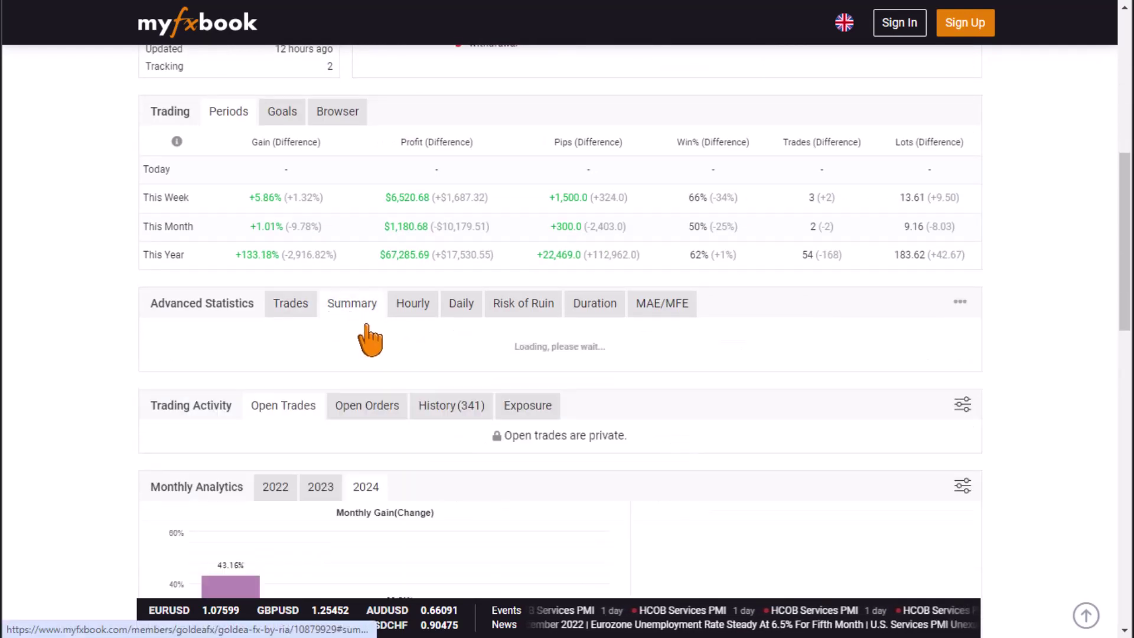
{"action": "scroll", "coordinate": [390, 334], "scroll_direction": "down", "scroll_amount": 1}
{"action": "scroll", "coordinate": [402, 322], "scroll_direction": "down", "scroll_amount": 1}
{"action": "scroll", "coordinate": [407, 292], "scroll_direction": "up", "scroll_amount": 2}
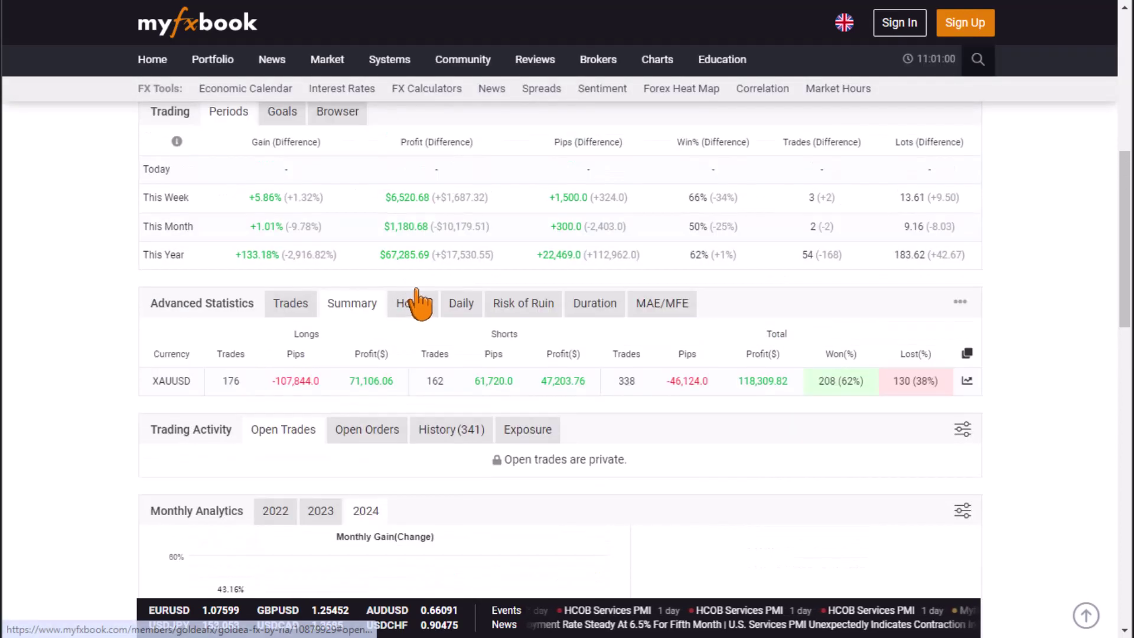
{"action": "left_click", "coordinate": [417, 301]}
{"action": "left_click", "coordinate": [461, 304]}
{"action": "left_click", "coordinate": [523, 305]}
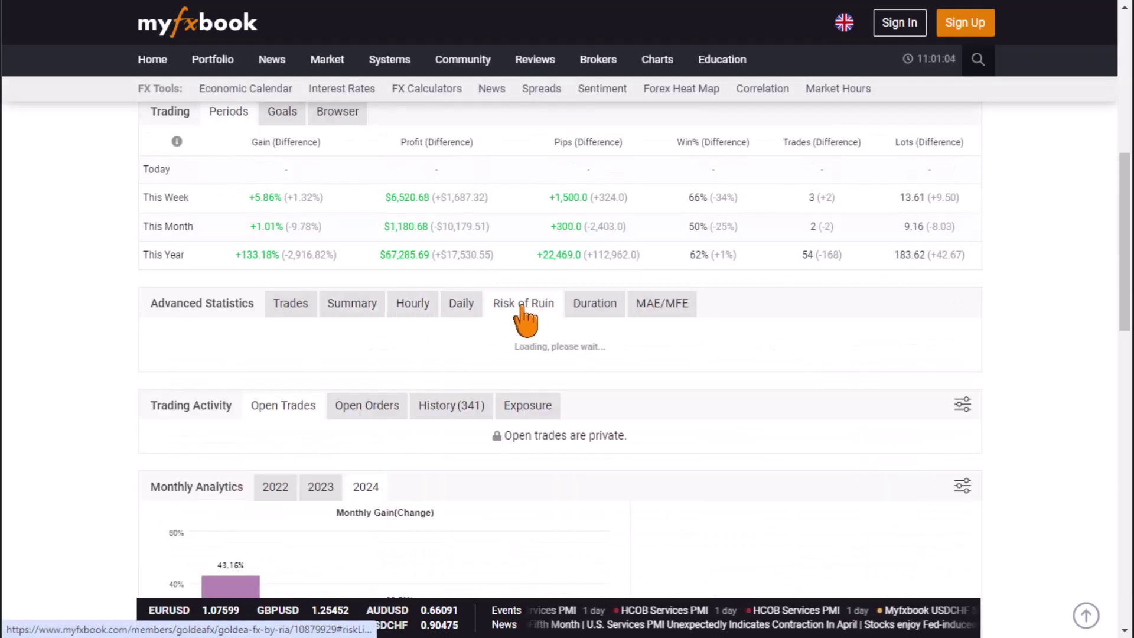
{"action": "left_click", "coordinate": [591, 305]}
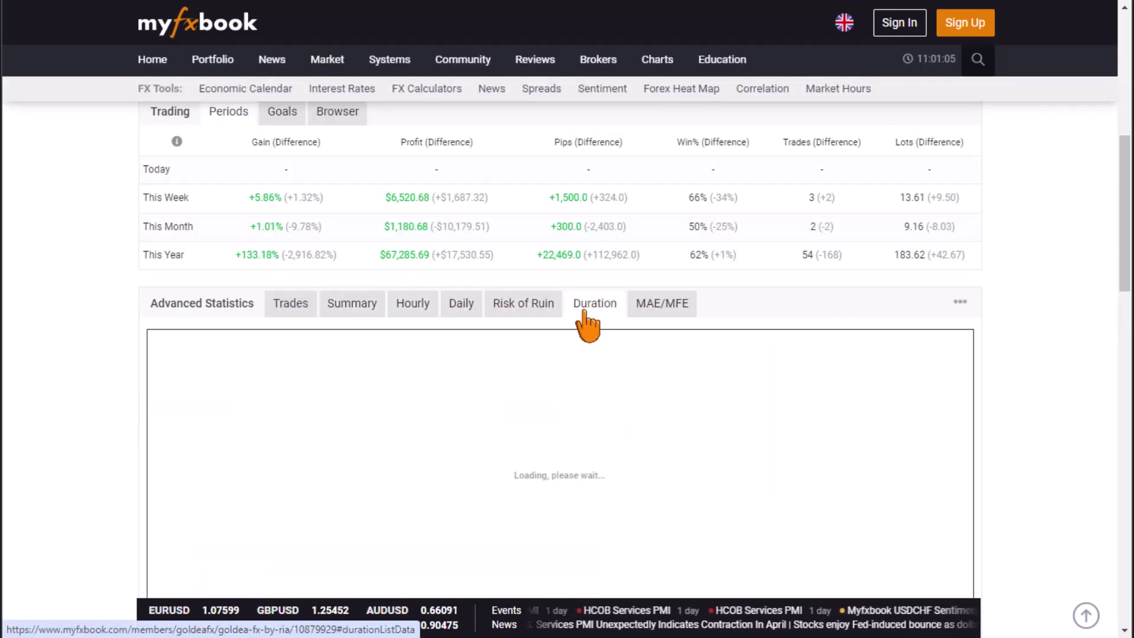
{"action": "left_click", "coordinate": [501, 308]}
{"action": "left_click", "coordinate": [460, 304]}
Check the system's open orders and scroll through its 341-trade history
{"action": "scroll", "coordinate": [422, 374], "scroll_direction": "down", "scroll_amount": 9}
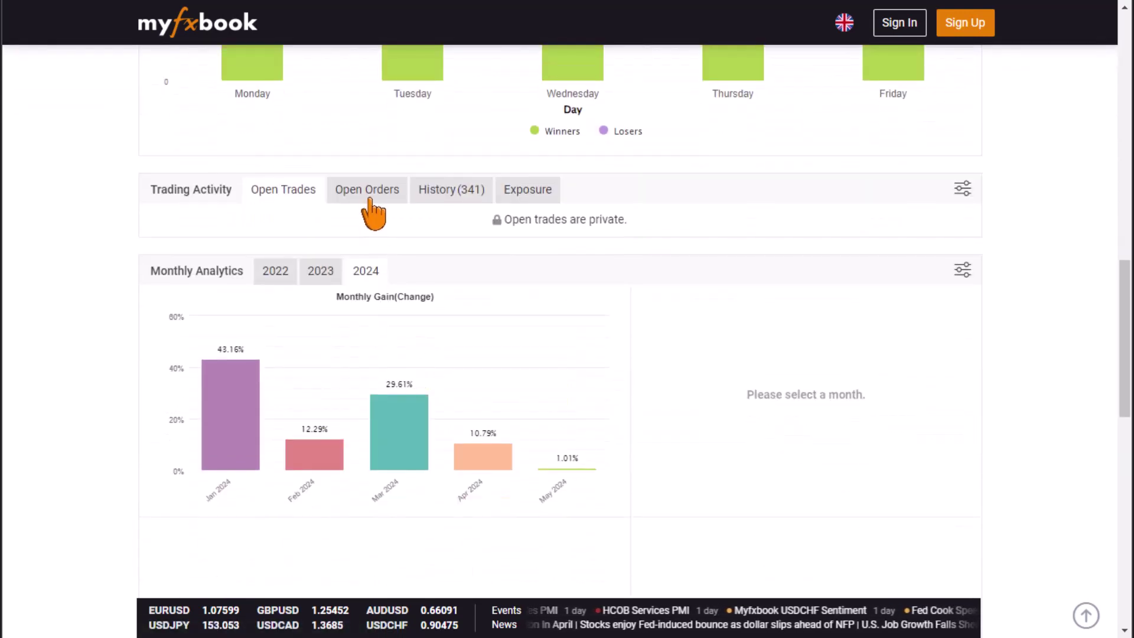
{"action": "left_click", "coordinate": [369, 201]}
{"action": "scroll", "coordinate": [405, 291], "scroll_direction": "down", "scroll_amount": 1}
{"action": "scroll", "coordinate": [372, 299], "scroll_direction": "up", "scroll_amount": 1}
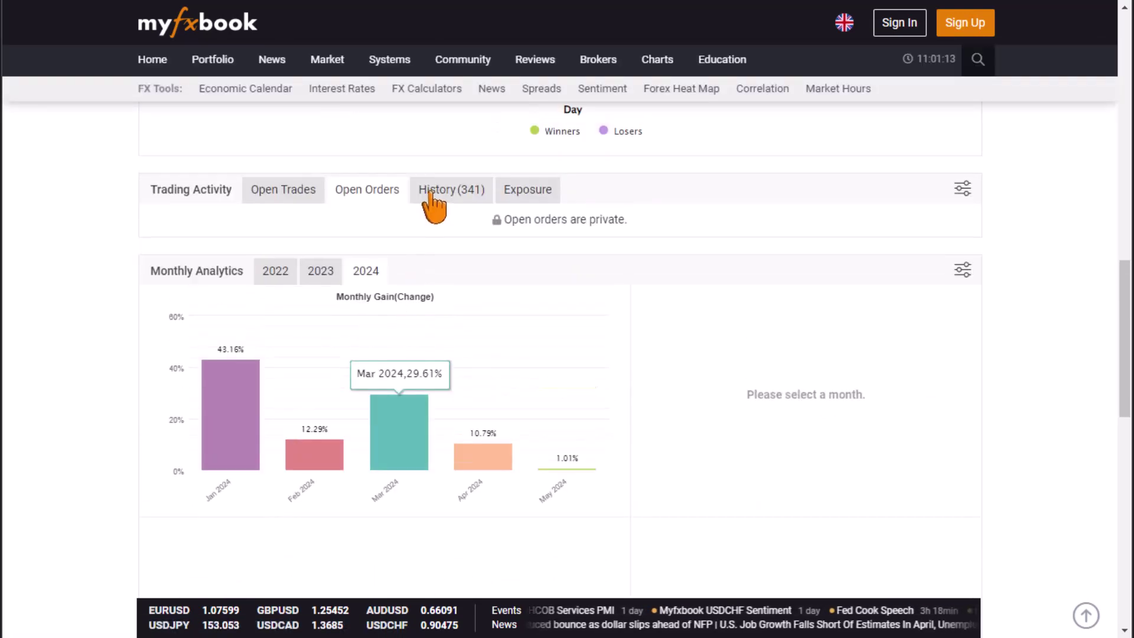
{"action": "left_click", "coordinate": [433, 195]}
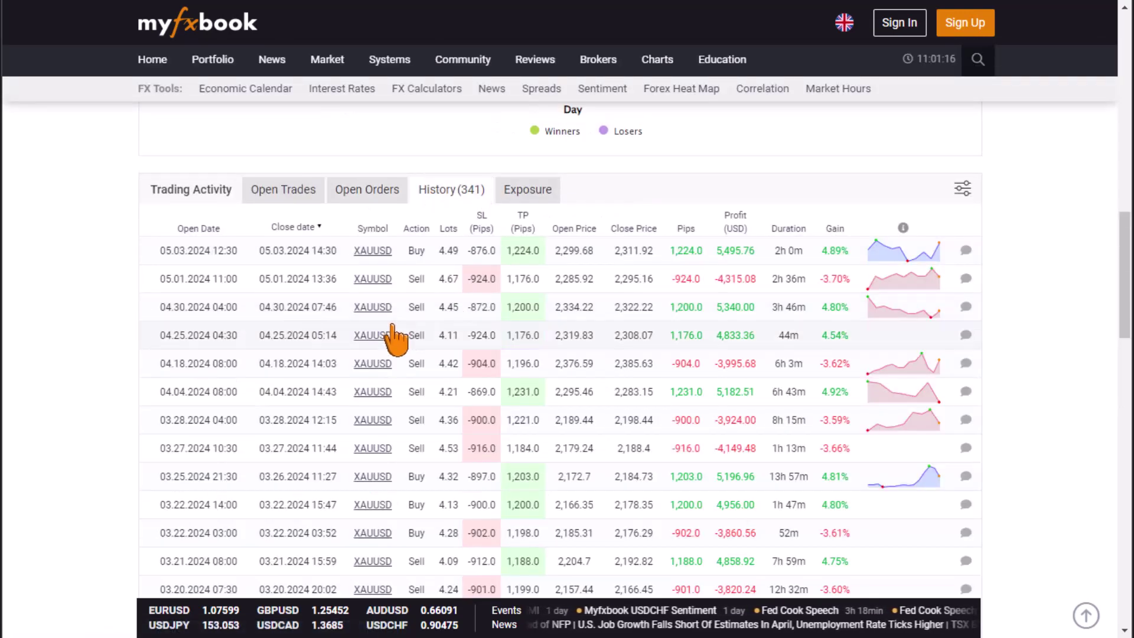
{"action": "scroll", "coordinate": [352, 306], "scroll_direction": "down", "scroll_amount": 1}
{"action": "scroll", "coordinate": [353, 306], "scroll_direction": "down", "scroll_amount": 2}
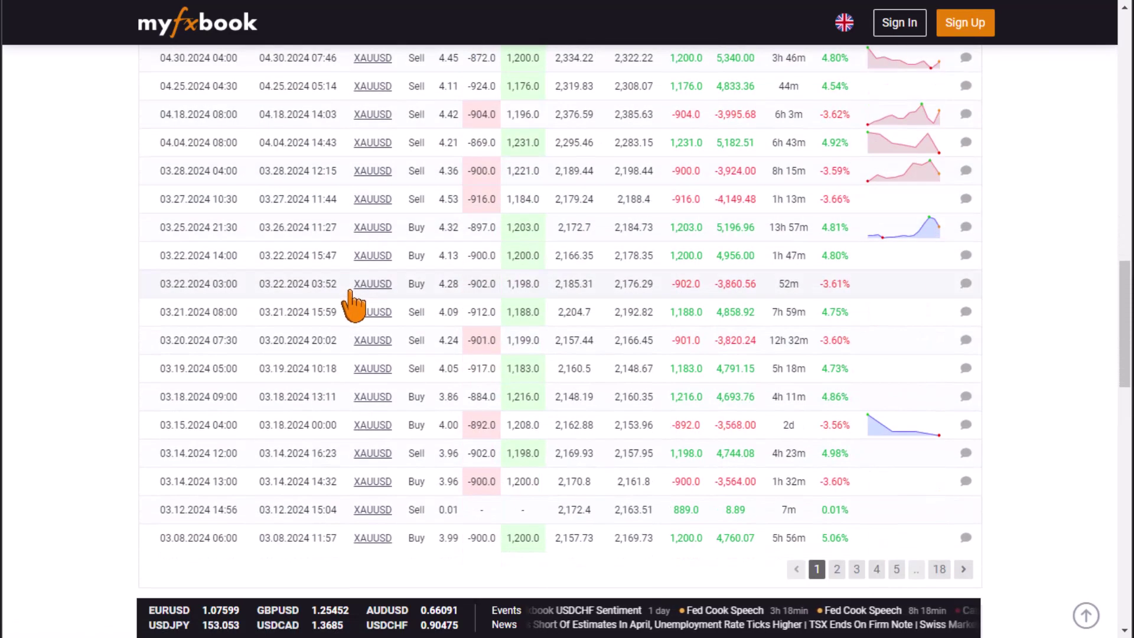
{"action": "scroll", "coordinate": [352, 305], "scroll_direction": "down", "scroll_amount": 1}
{"action": "scroll", "coordinate": [350, 304], "scroll_direction": "down", "scroll_amount": 2}
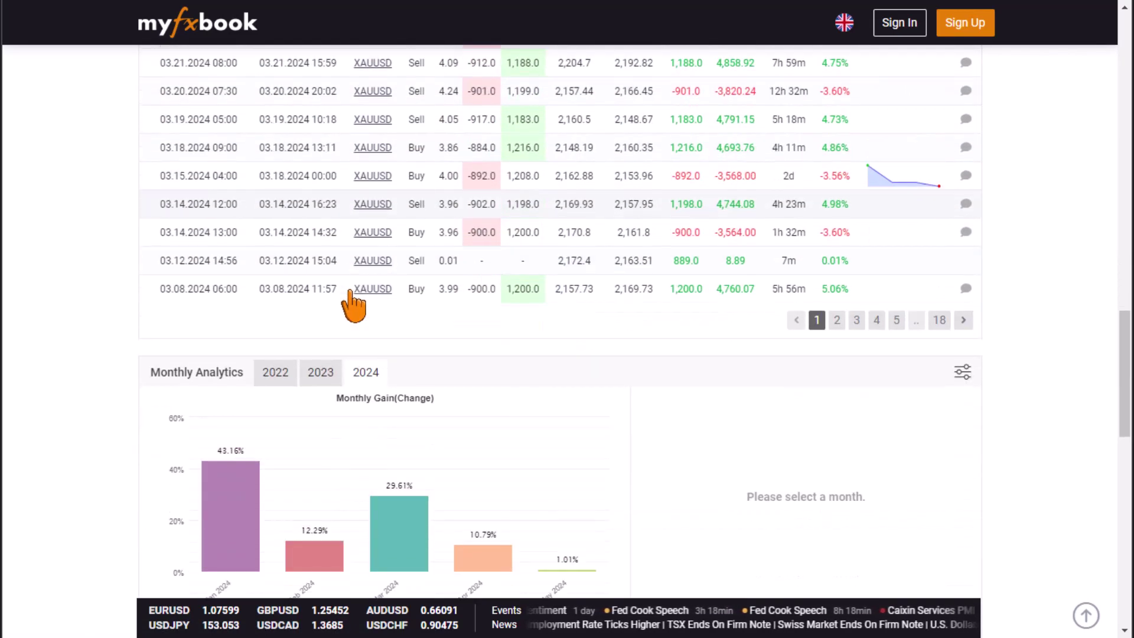
{"action": "scroll", "coordinate": [350, 348], "scroll_direction": "down", "scroll_amount": 2}
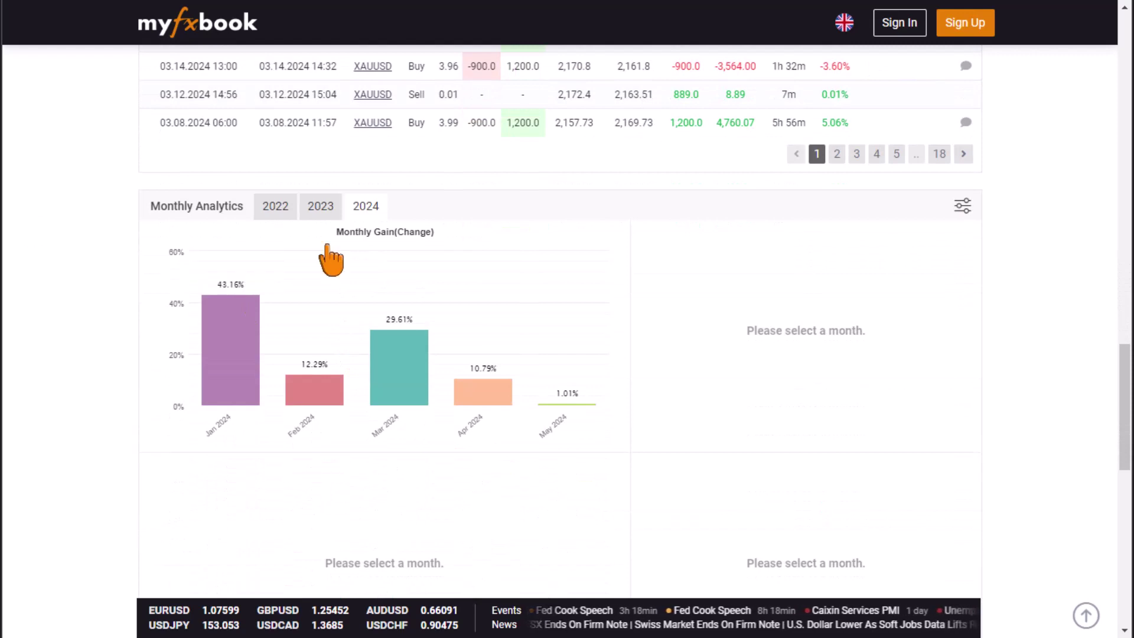
{"action": "scroll", "coordinate": [422, 366], "scroll_direction": "up", "scroll_amount": 15}
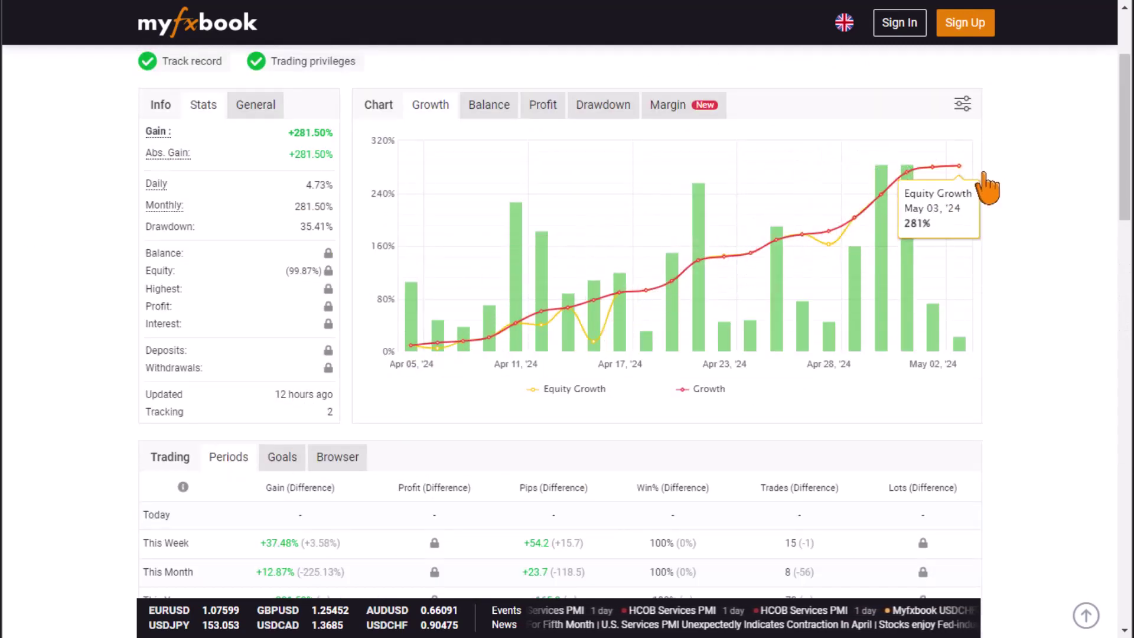
Scroll the second system's page down to its stats showing 72 trades and Sharpe ratio 1.66
{"action": "left_click_drag", "start_coordinate": [1123, 172], "coordinate": [1128, 267]}
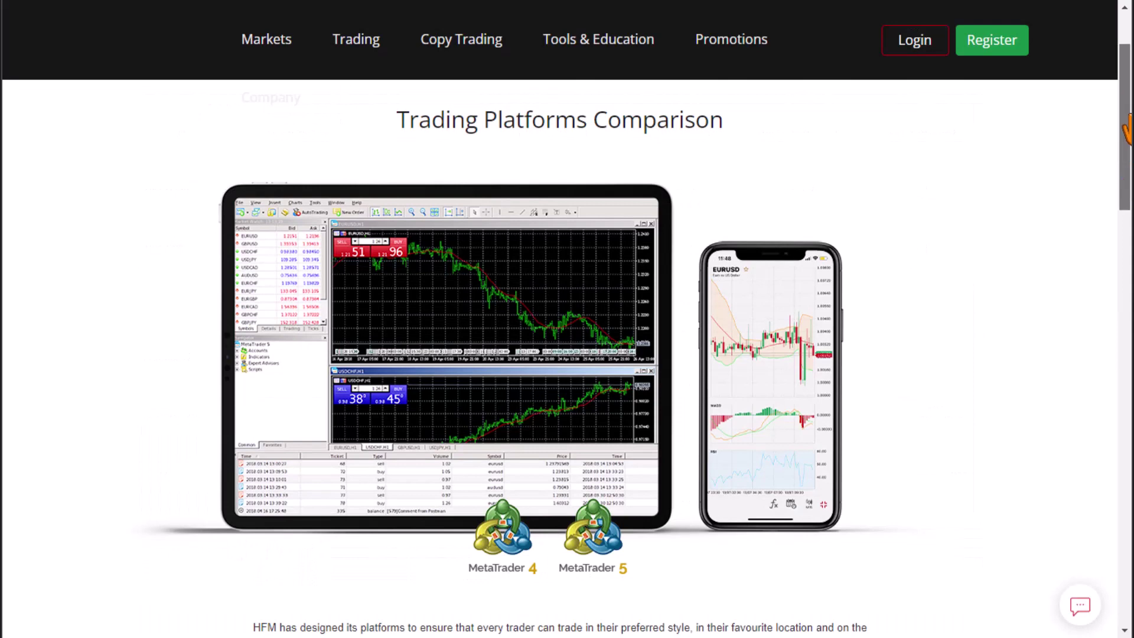
Scroll through hfm.com's MetaTrader 4 platform page and Top-Up Bonus account details
{"action": "left_click_drag", "start_coordinate": [1127, 127], "coordinate": [1127, 149]}
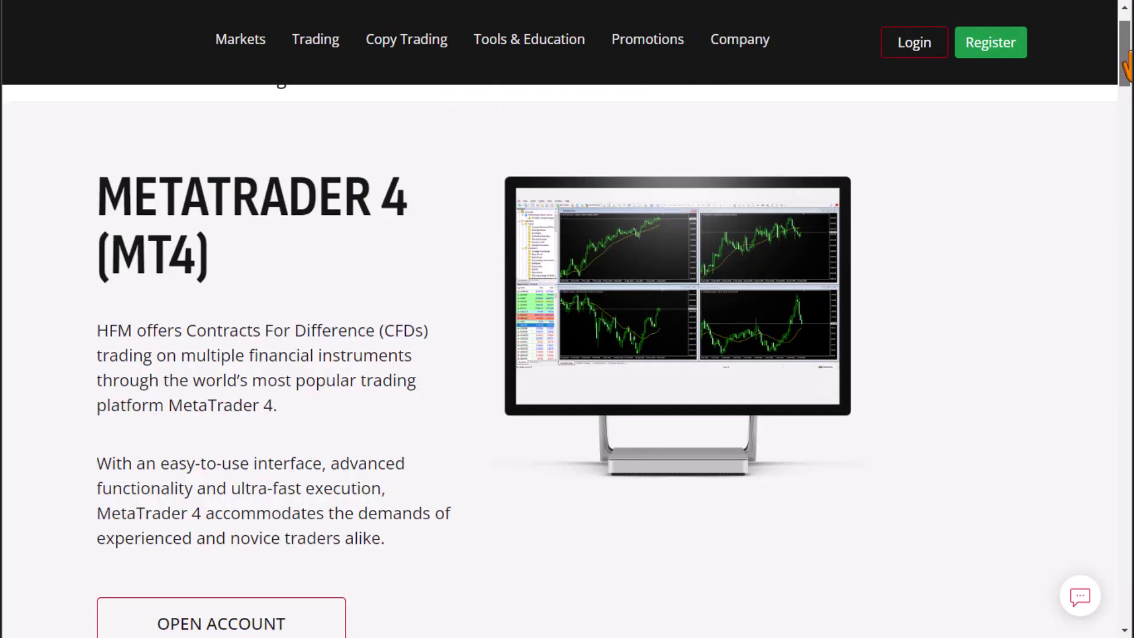
{"action": "left_click_drag", "start_coordinate": [1127, 65], "coordinate": [1127, 73]}
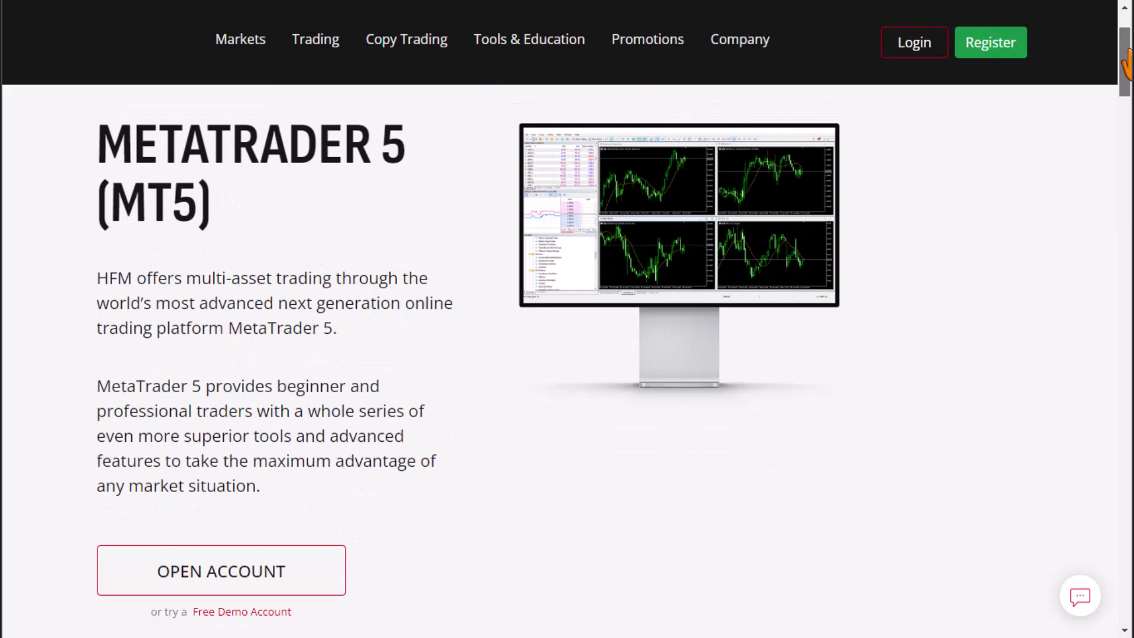
{"action": "left_click_drag", "start_coordinate": [1127, 62], "coordinate": [1127, 277]}
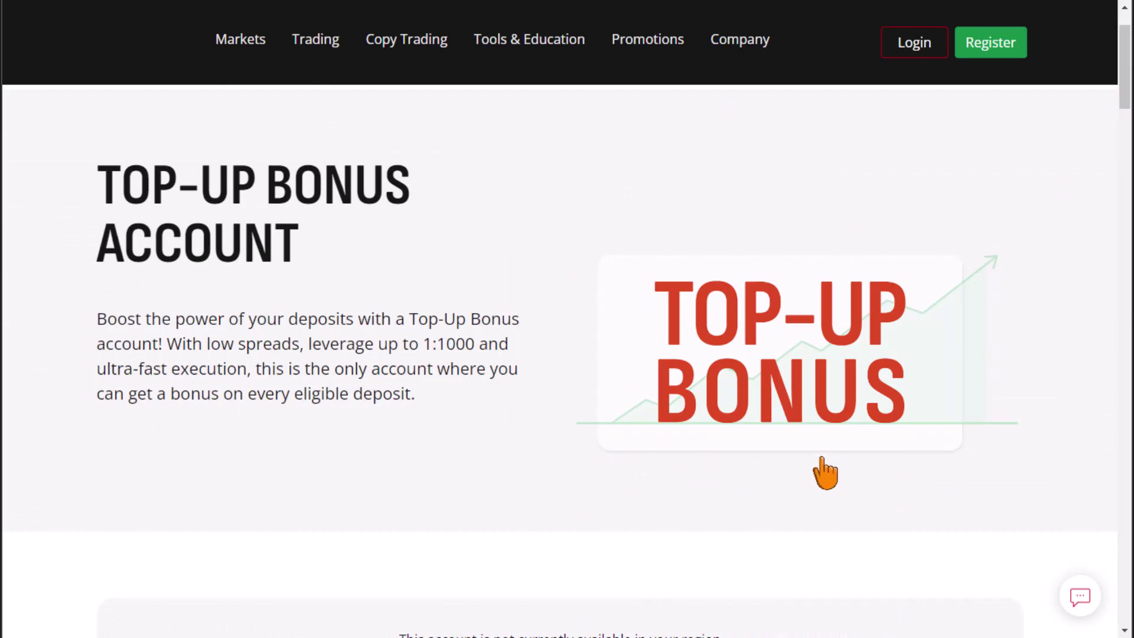
{"action": "left_click_drag", "start_coordinate": [1122, 97], "coordinate": [1128, 411]}
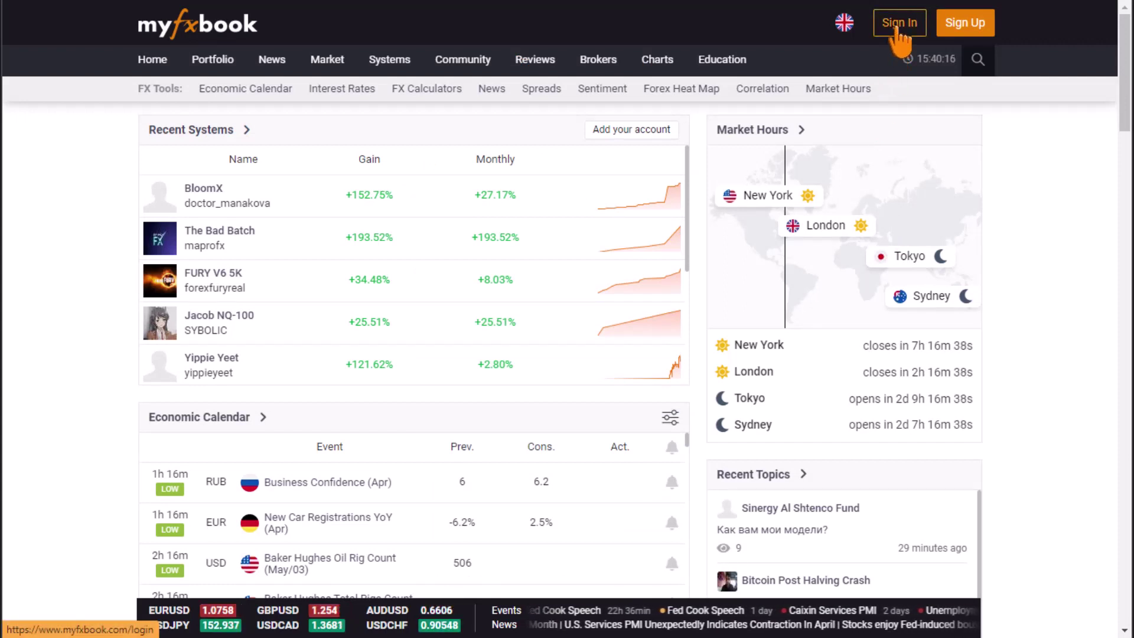
Sign in to Myfxbook with the Google account chosen in the popup
{"action": "left_click", "coordinate": [898, 30]}
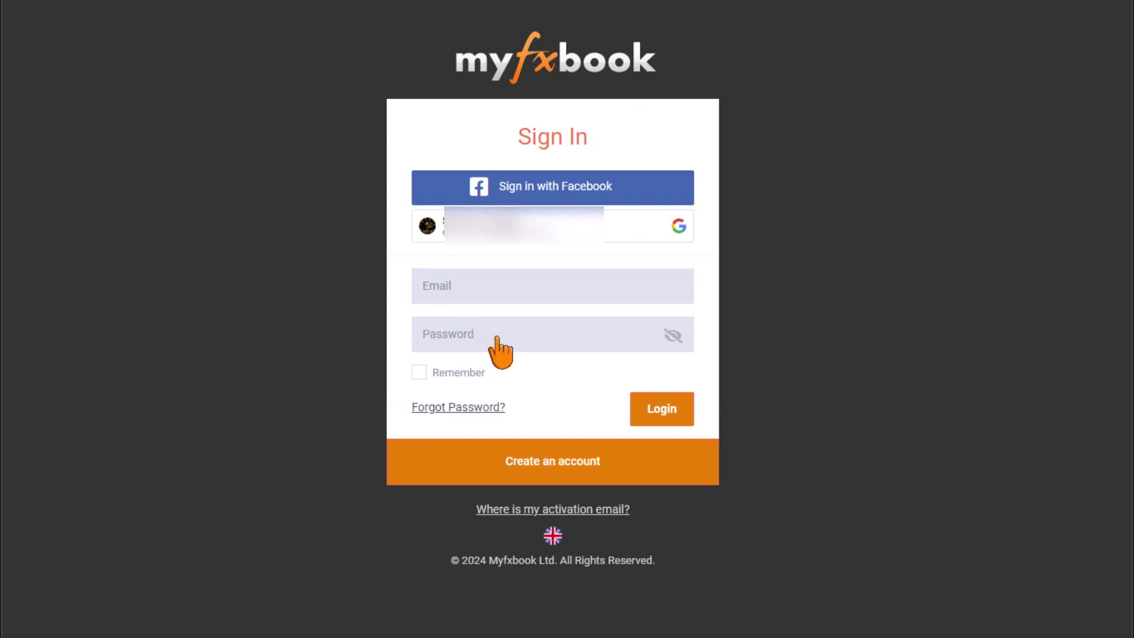
{"action": "left_click", "coordinate": [511, 243]}
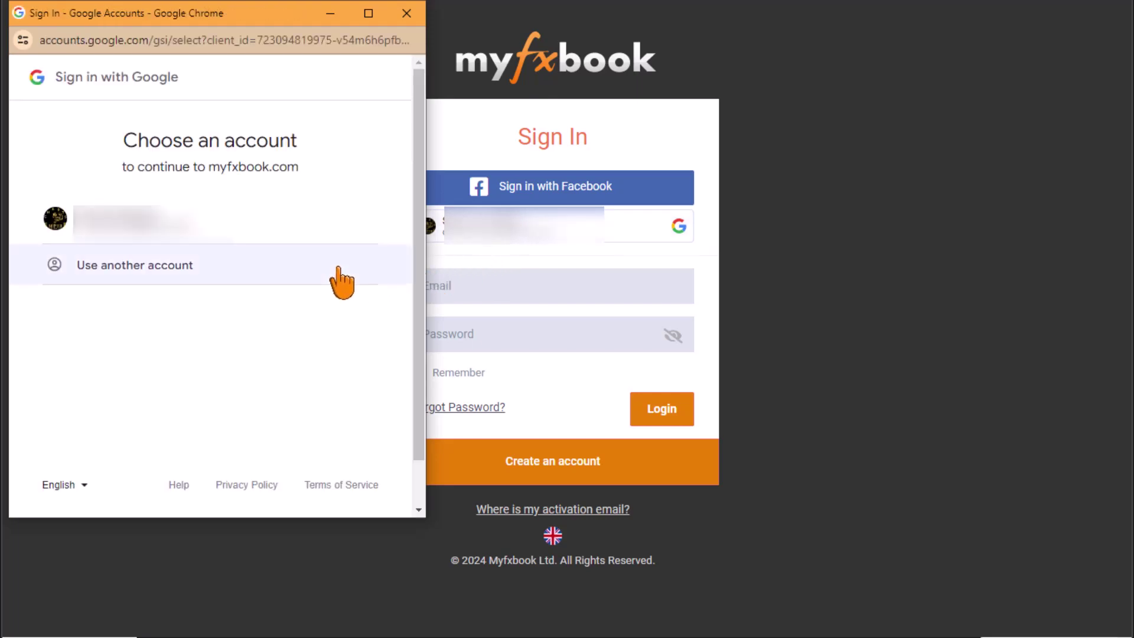
{"action": "left_click", "coordinate": [267, 238]}
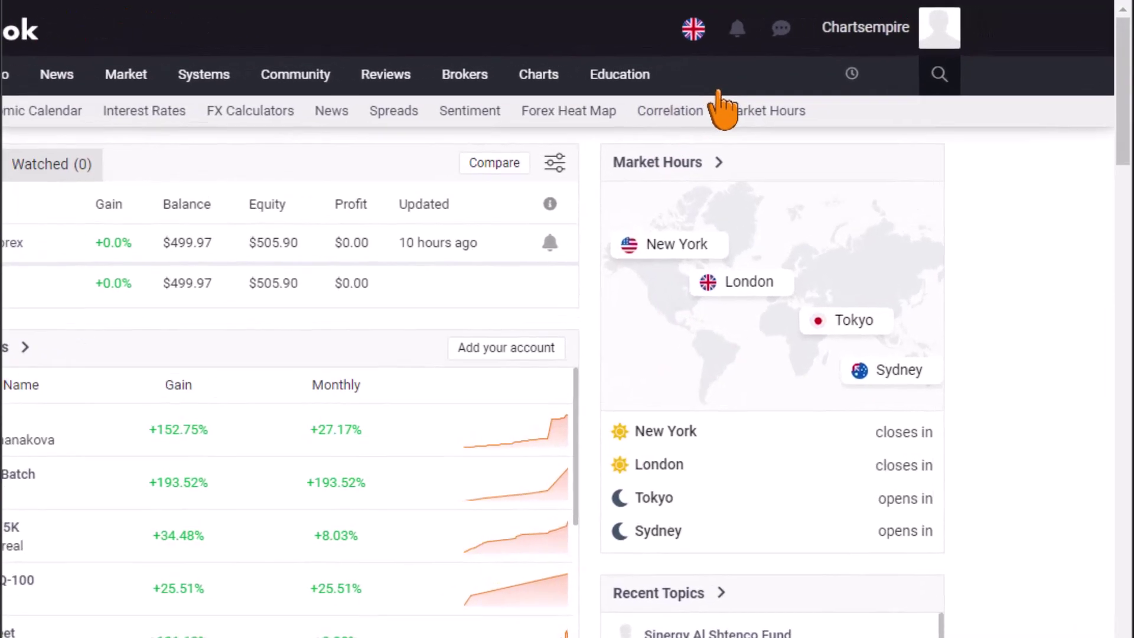
Choose Add Account from the Portfolio menu
{"action": "mouse_move", "coordinate": [3, 74]}
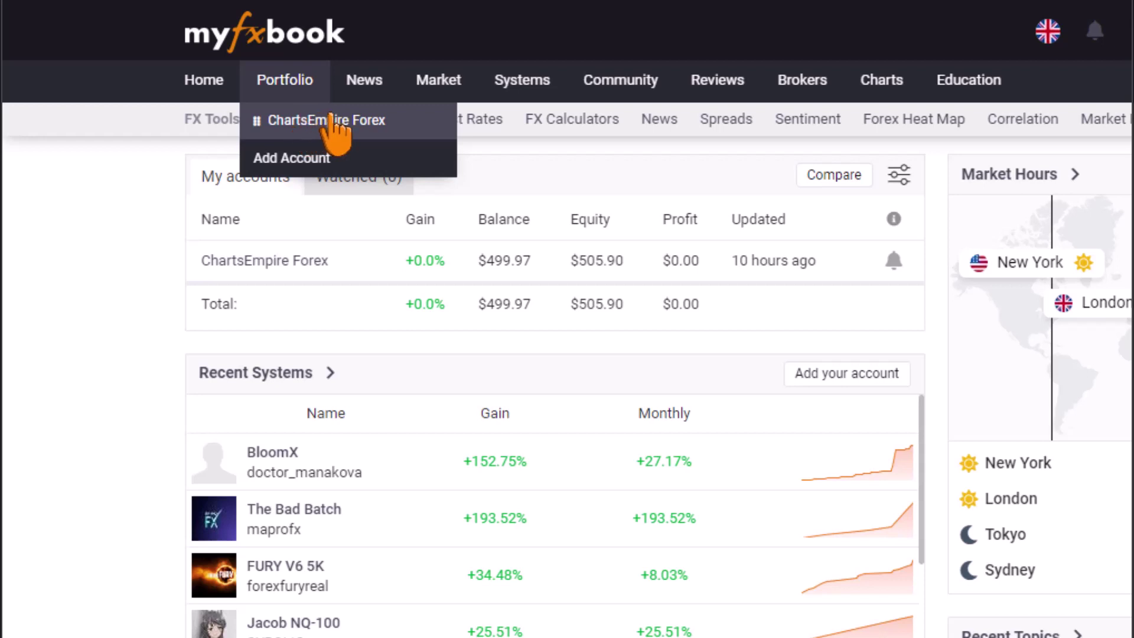
{"action": "left_click", "coordinate": [313, 160]}
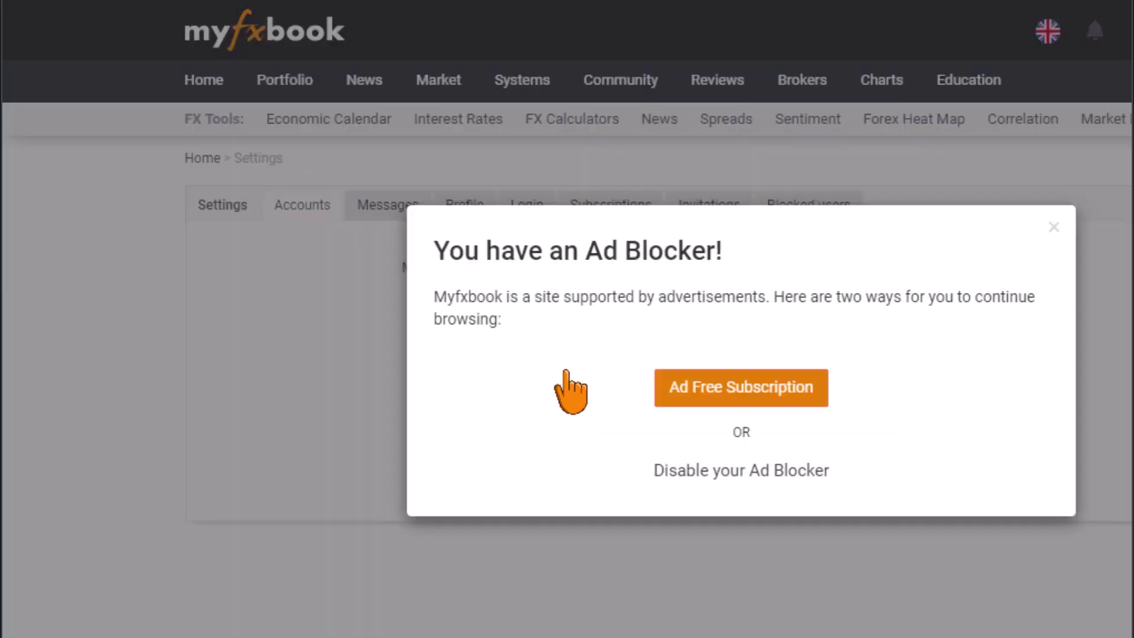
Dismiss the ad-blocker notice and select MetaTrader 4 (Auto Update) as the platform
{"action": "left_click", "coordinate": [1054, 227]}
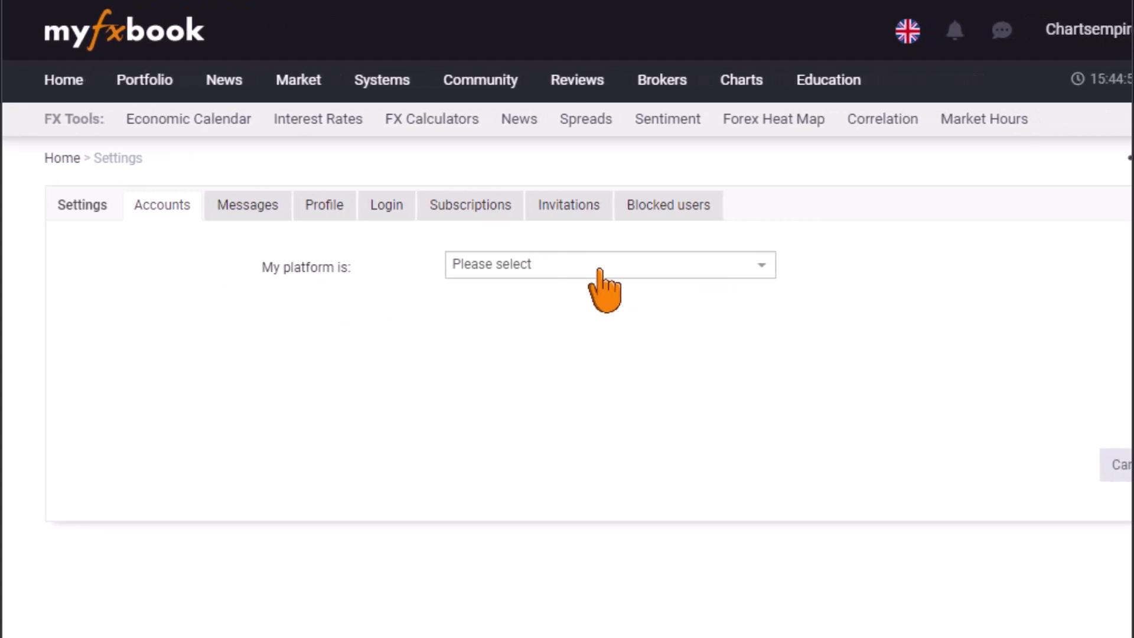
{"action": "left_click", "coordinate": [674, 268]}
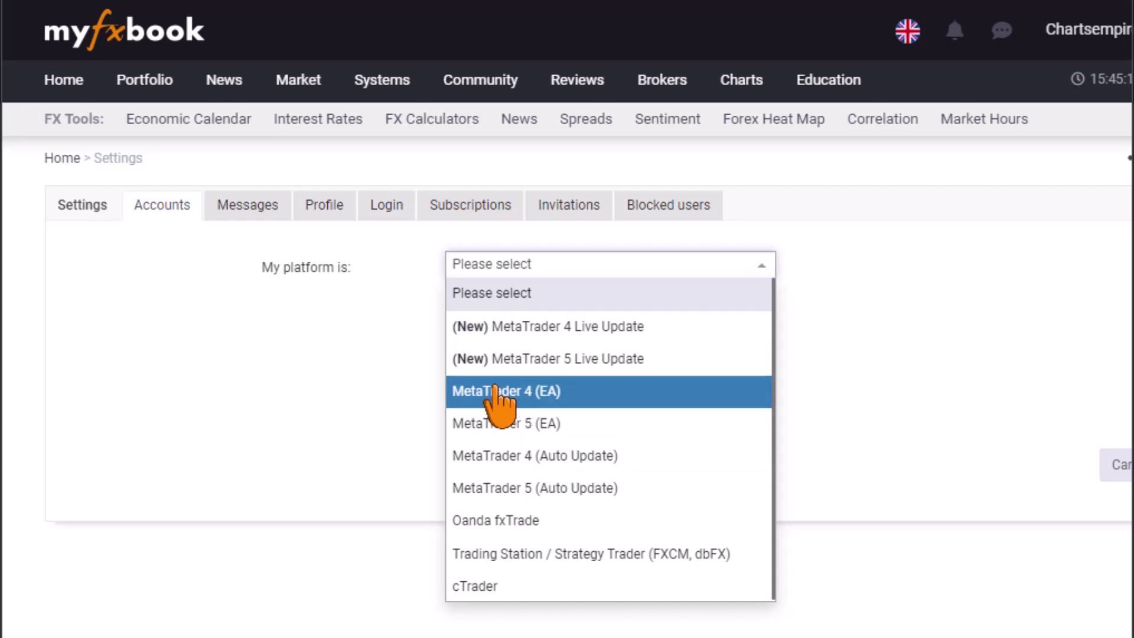
{"action": "left_click", "coordinate": [544, 472]}
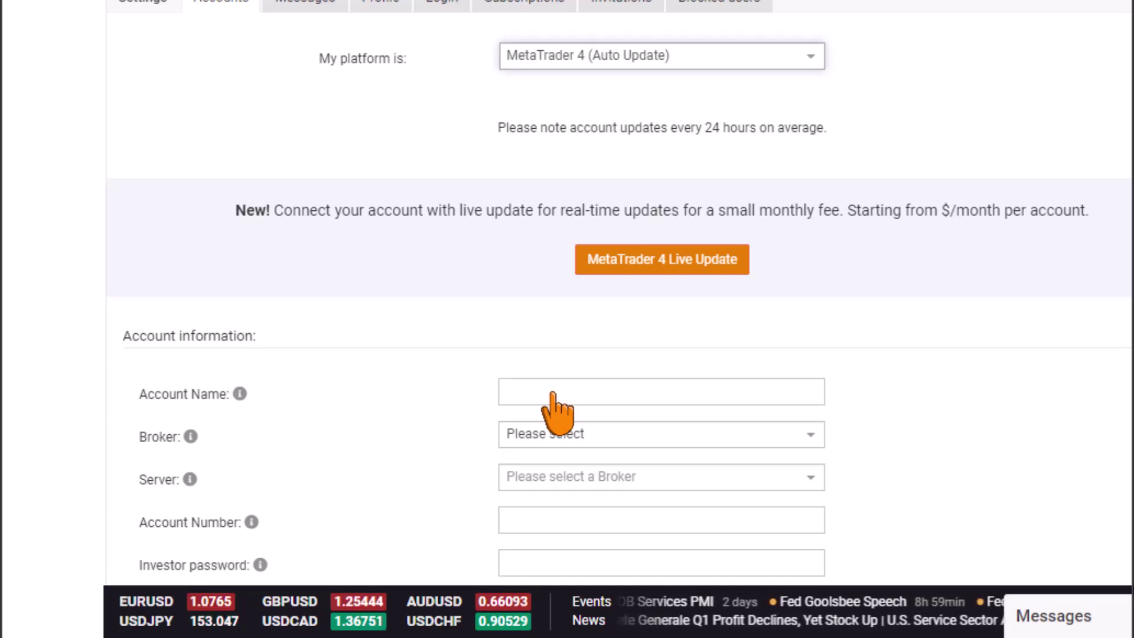
Enter 'ChartsEmpire Commodity' as the account name
{"action": "left_click", "coordinate": [553, 393]}
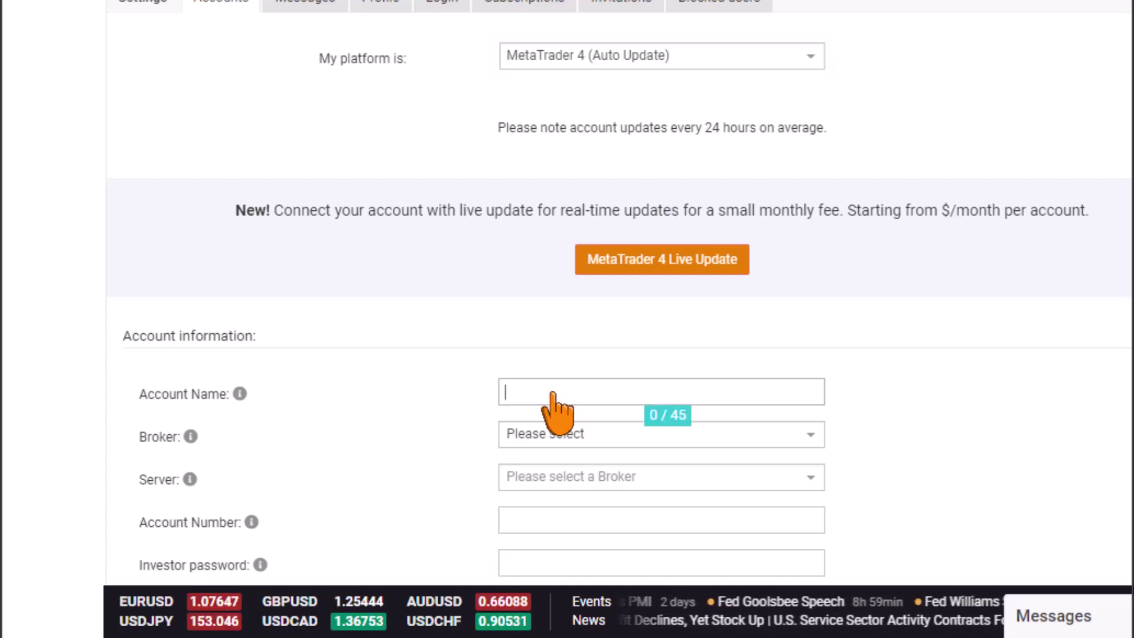
{"action": "type", "text": "Ch"}
{"action": "key", "text": "BackSpace"}
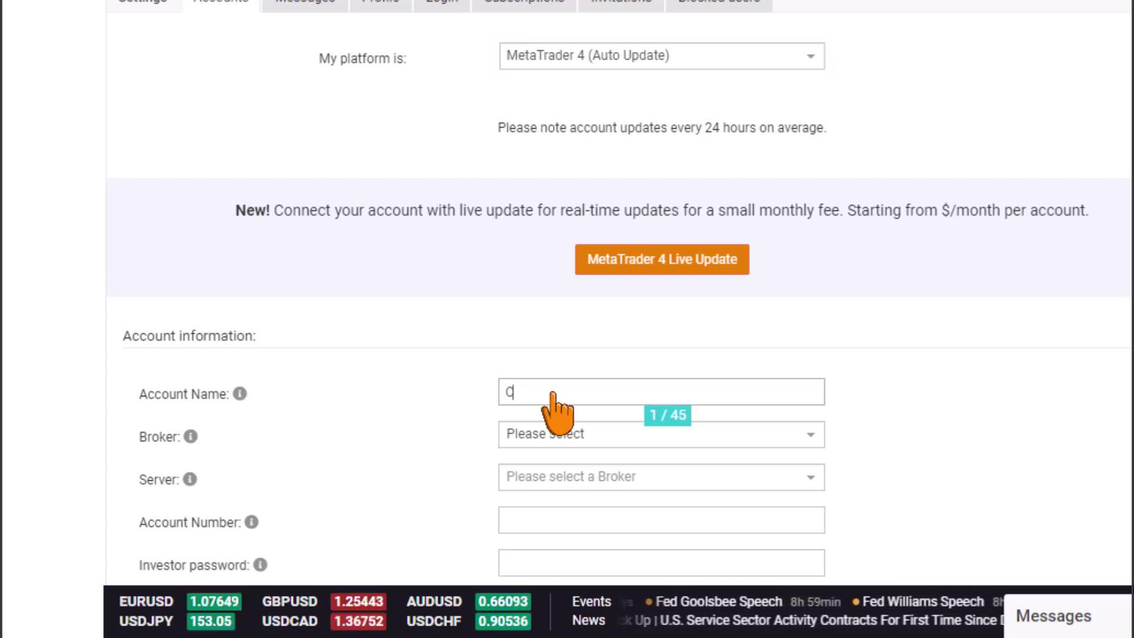
{"action": "type", "text": "hart"}
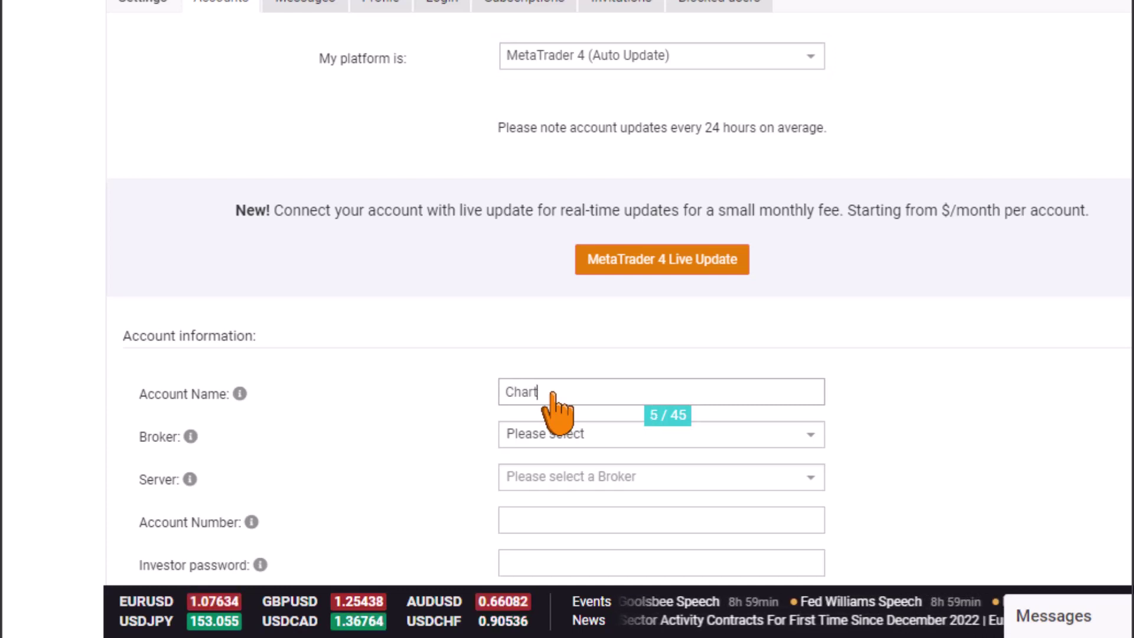
{"action": "type", "text": "sEmpire "}
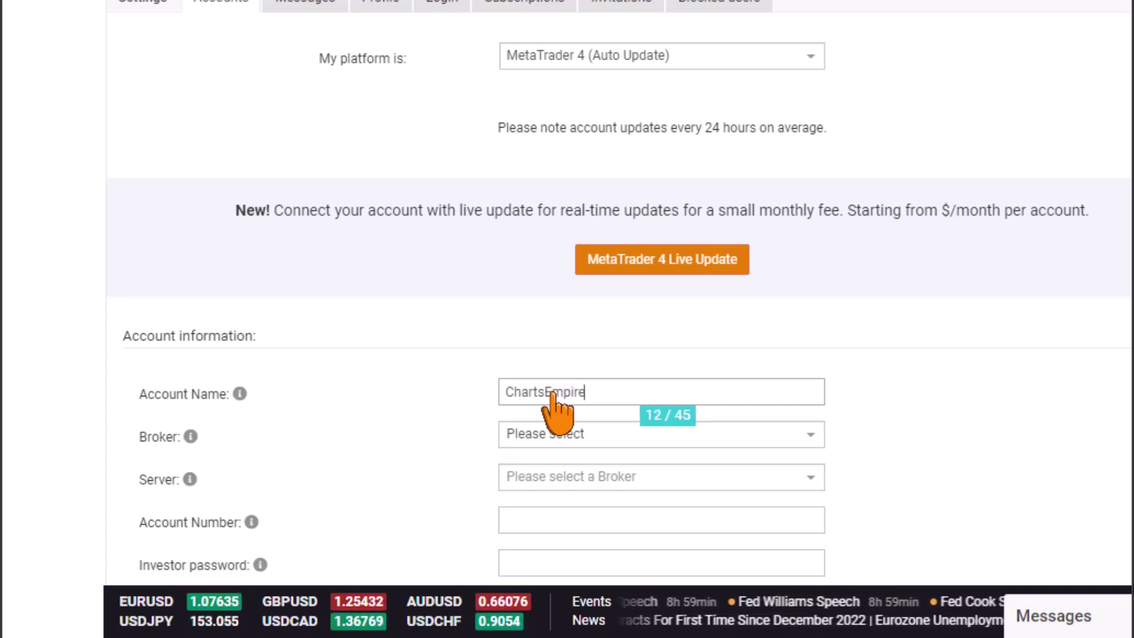
{"action": "type", "text": "Co"}
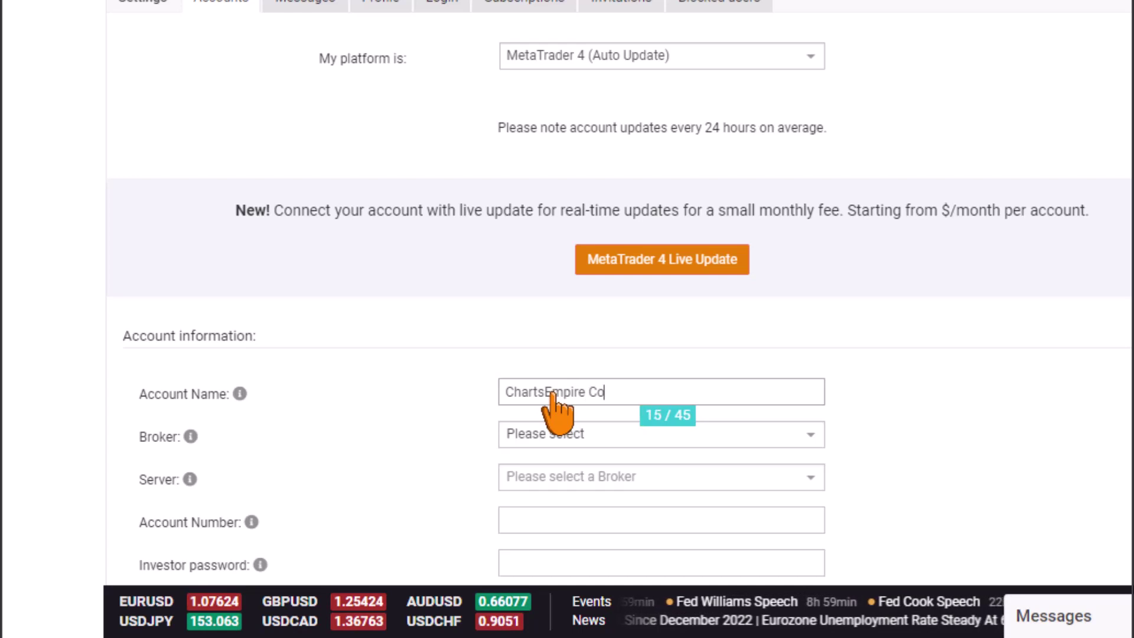
{"action": "type", "text": "mmodity"}
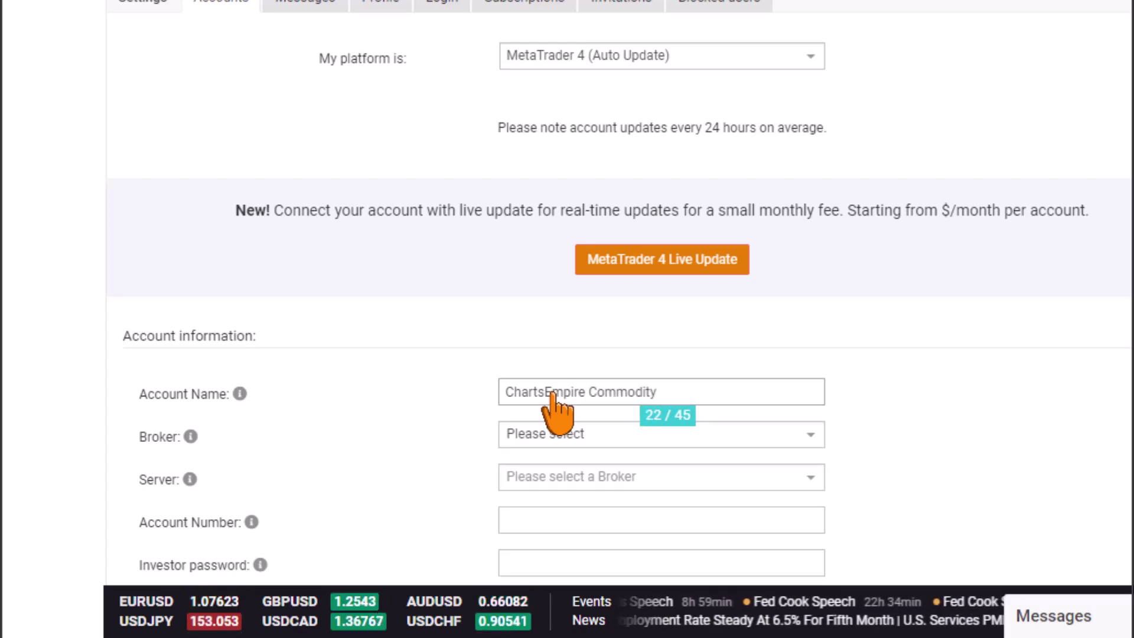
Search brokers for 'hf' and set the broker to HF Markets
{"action": "left_click", "coordinate": [547, 446]}
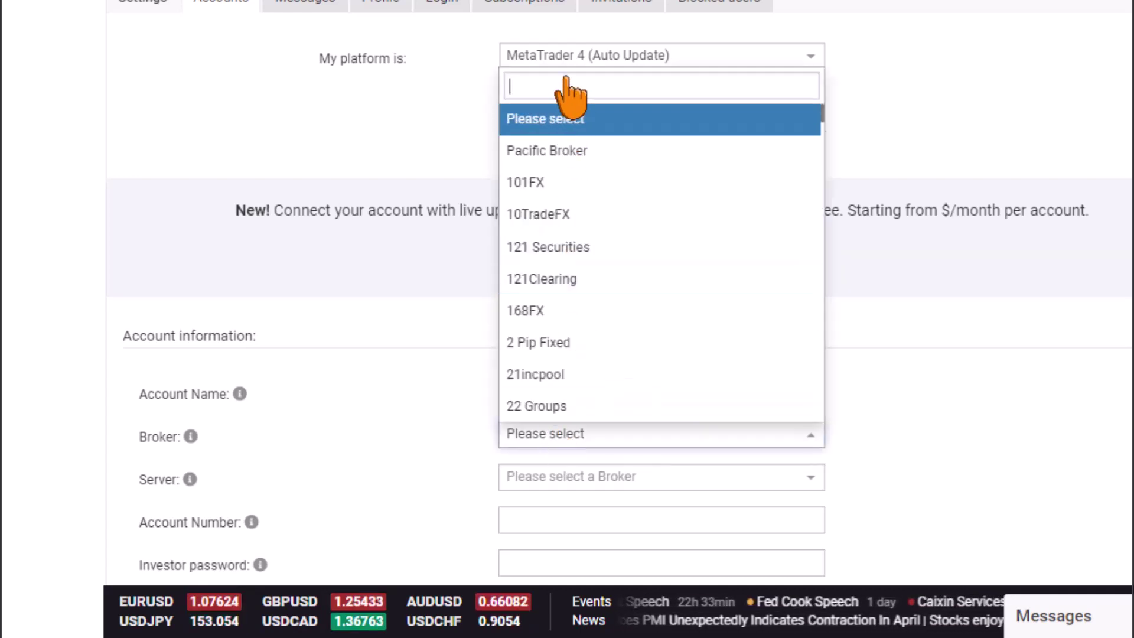
{"action": "type", "text": "hf"}
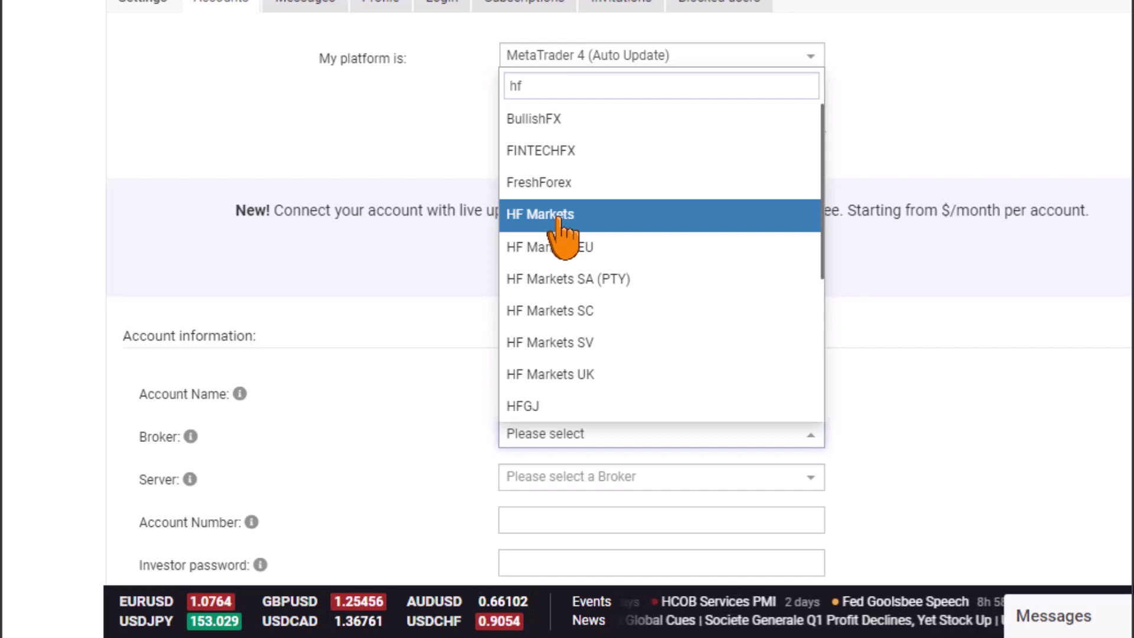
{"action": "left_click", "coordinate": [557, 222]}
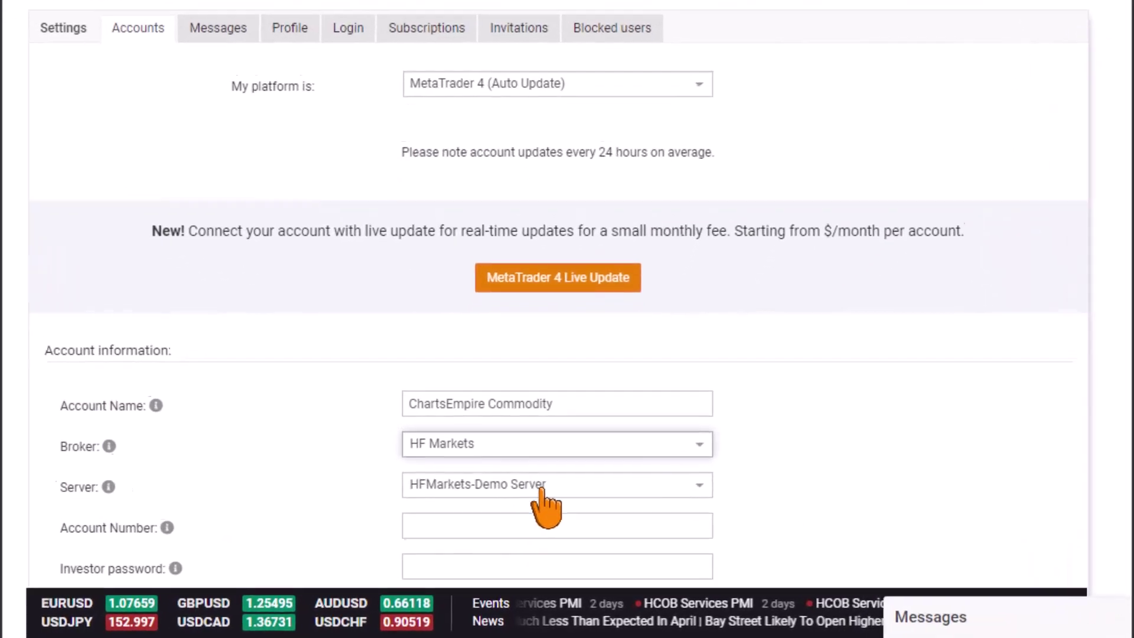
Set the server to HFMarketsSV-Live Server 5 and paste in the trading account number
{"action": "left_click", "coordinate": [552, 514]}
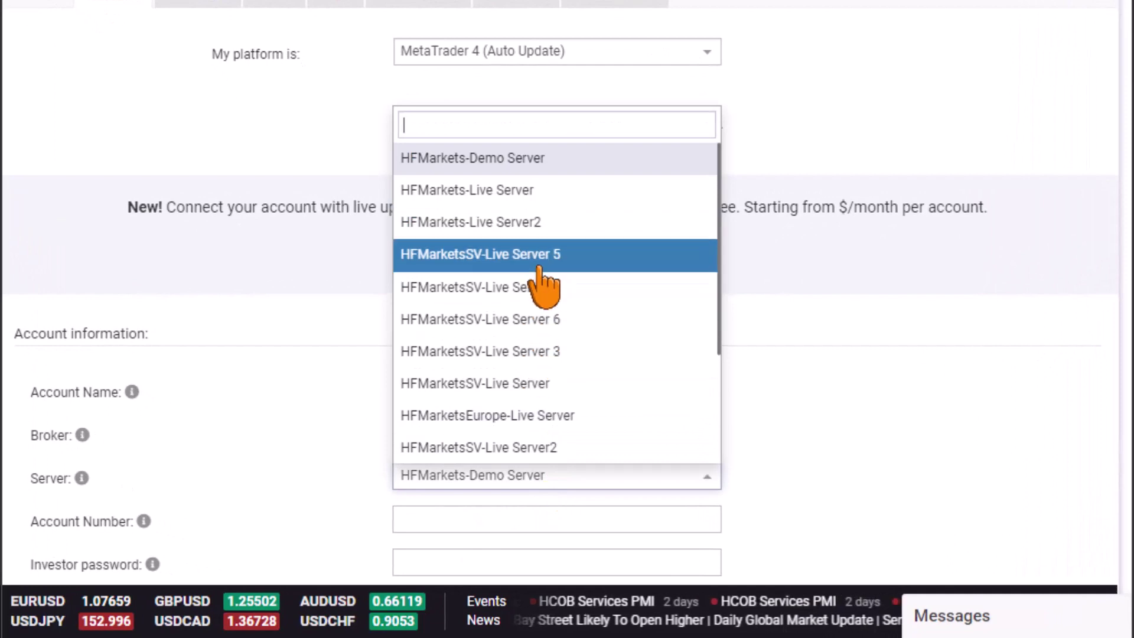
{"action": "left_click", "coordinate": [480, 260]}
{"action": "scroll", "coordinate": [519, 405], "scroll_direction": "down", "scroll_amount": 3}
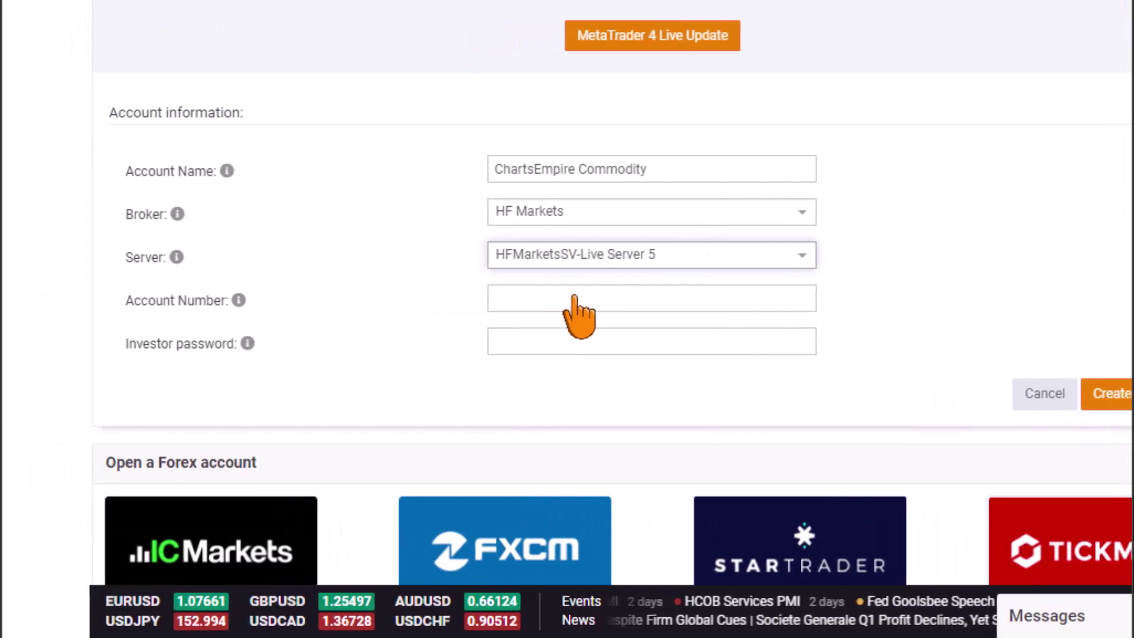
{"action": "left_click", "coordinate": [479, 299]}
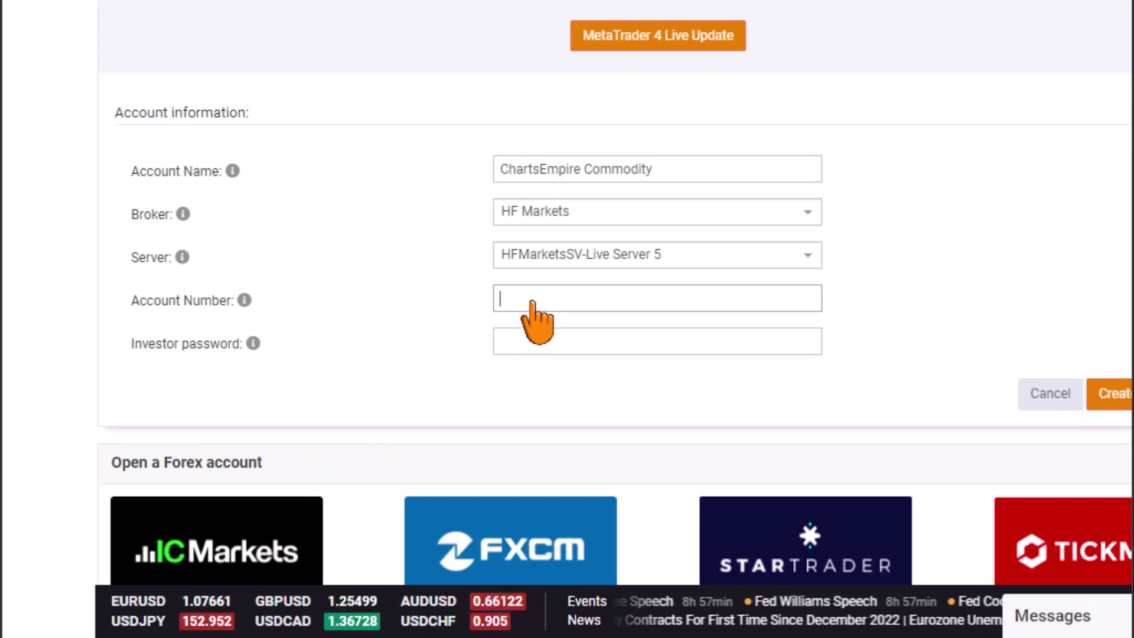
{"action": "key", "text": "ctrl+v"}
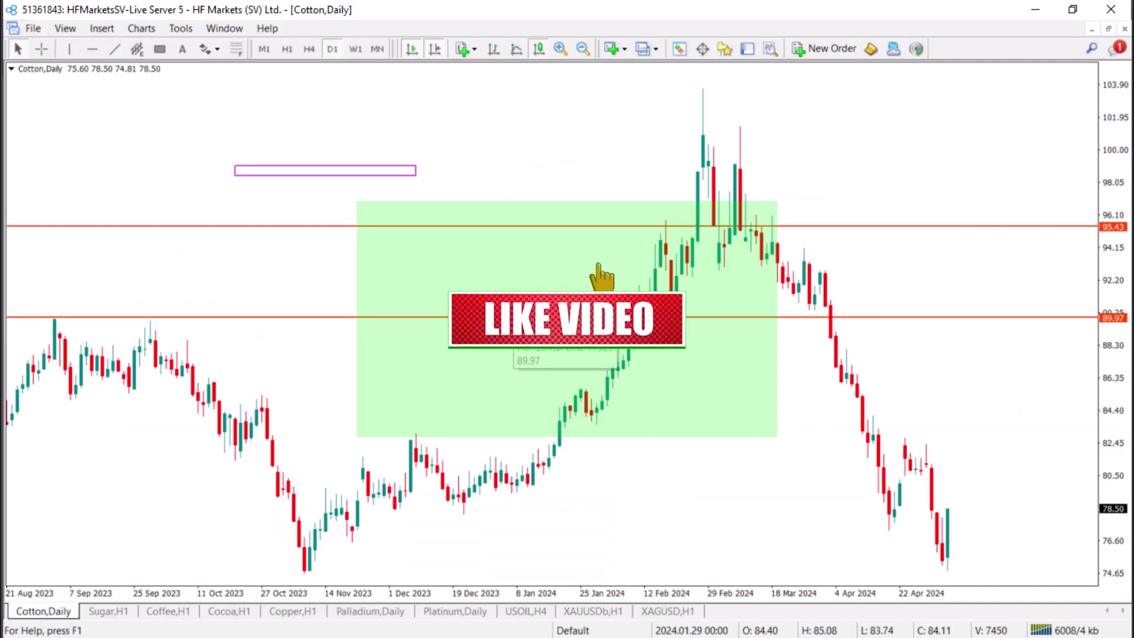
Open the Registration email in MetaTrader 4's Mailbox and select the investor password value
{"action": "left_click", "coordinate": [1092, 49]}
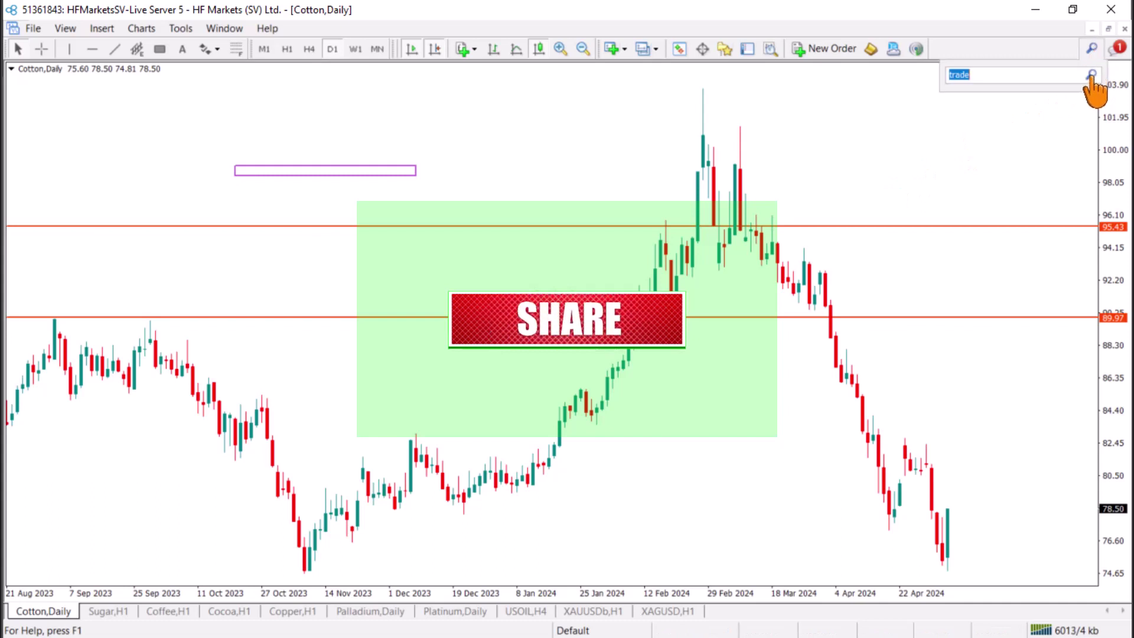
{"action": "left_click", "coordinate": [1092, 75]}
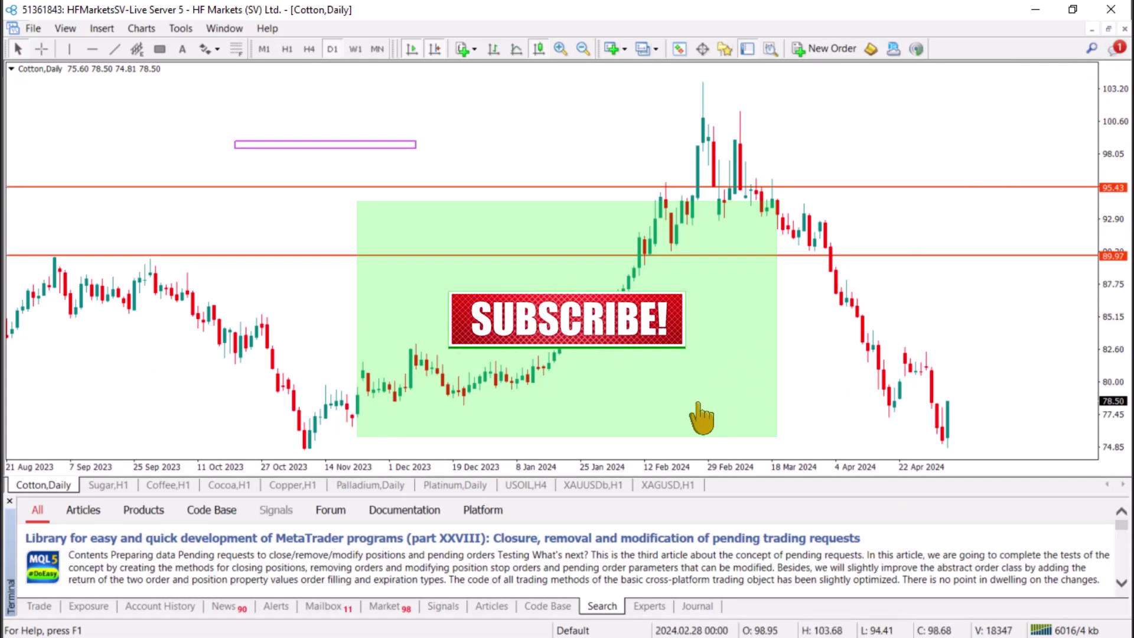
{"action": "left_click", "coordinate": [317, 607]}
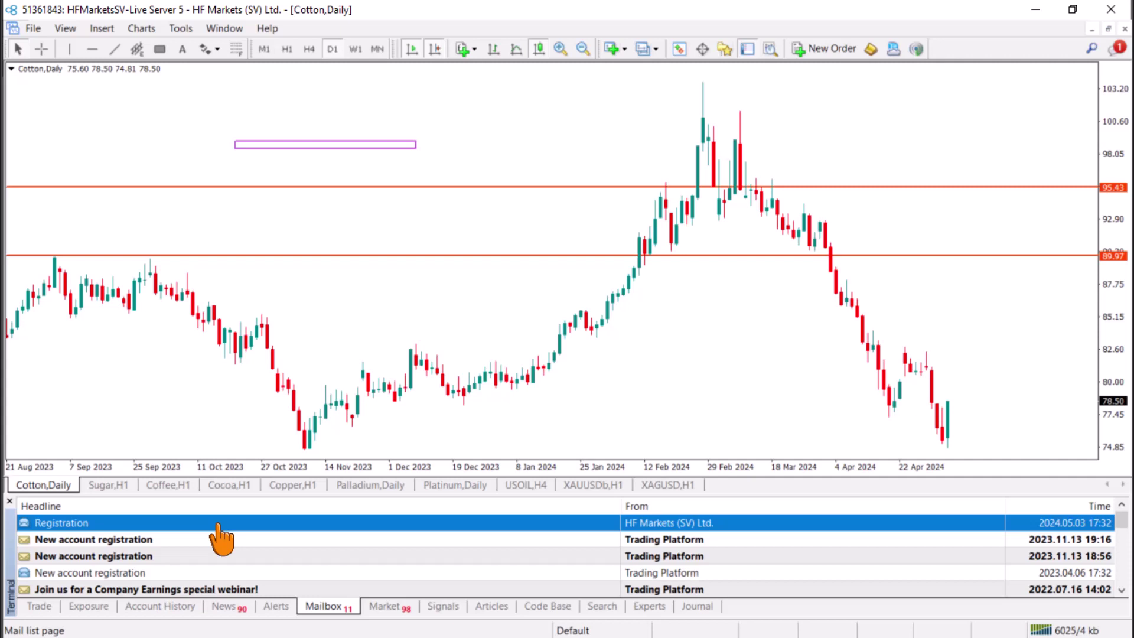
{"action": "double_click", "coordinate": [218, 525]}
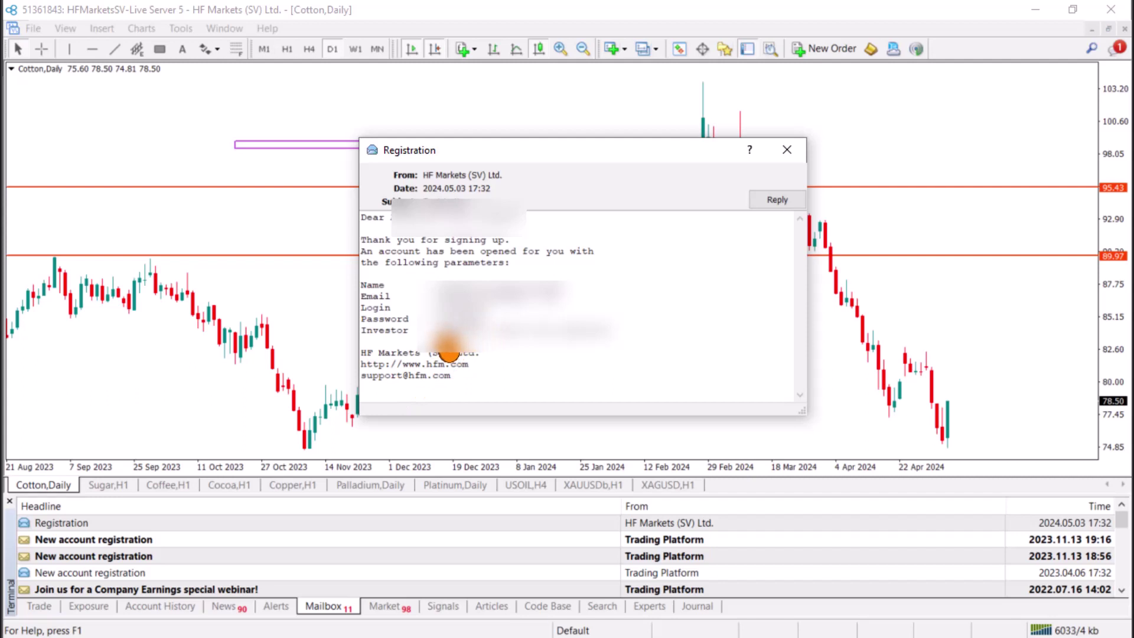
{"action": "triple_click", "coordinate": [471, 331]}
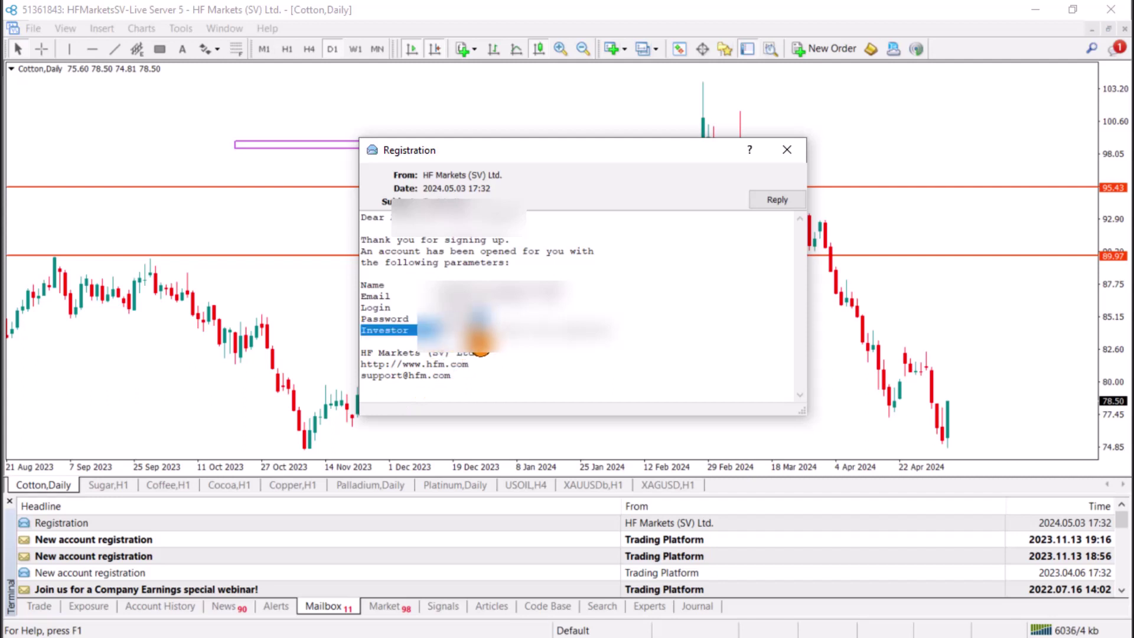
{"action": "left_click", "coordinate": [486, 342]}
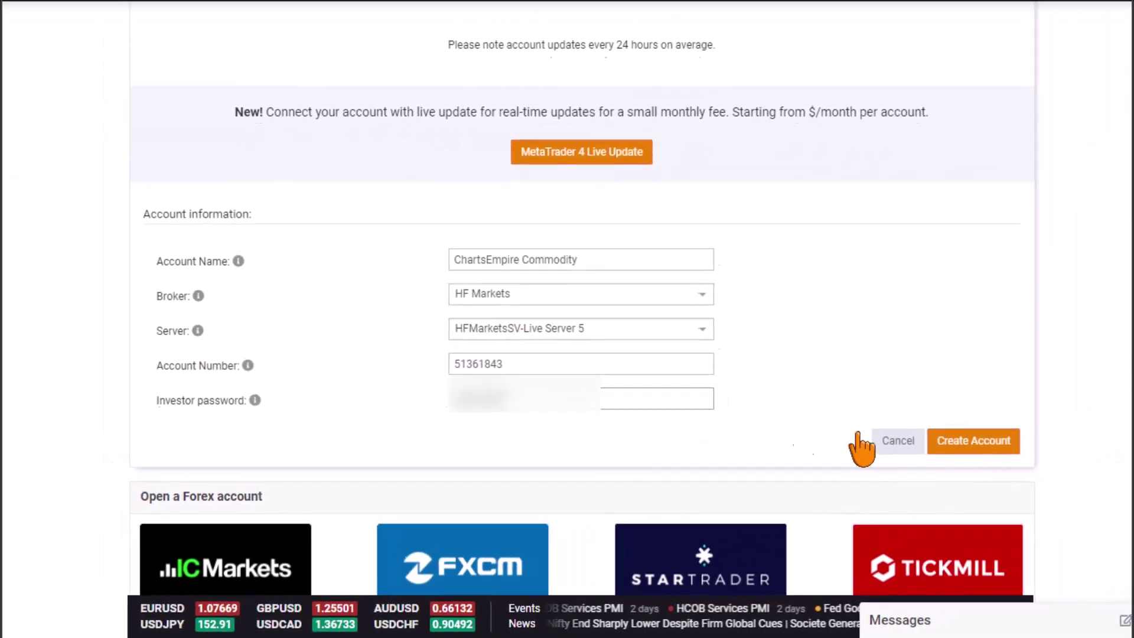
Create the ChartsEmpire Commodity account and check it appears under Portfolio
{"action": "left_click", "coordinate": [1111, 393]}
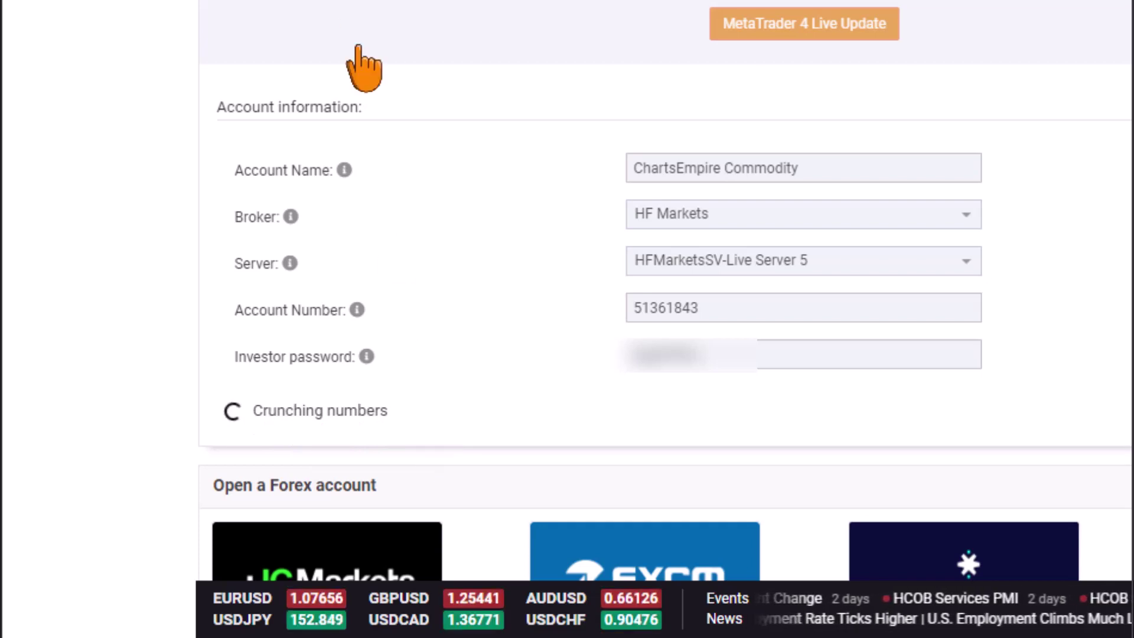
{"action": "mouse_move", "coordinate": [223, 56]}
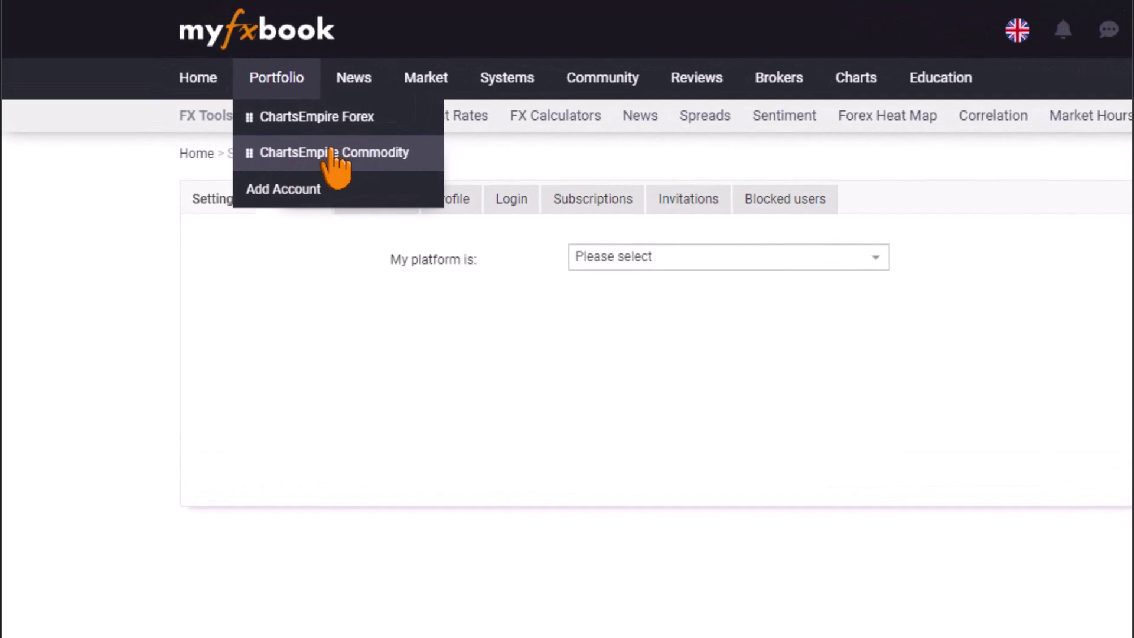
Open the ChartsEmpire Commodity account page, review its stats, and dismiss the ad-blocker notice
{"action": "left_click", "coordinate": [295, 155]}
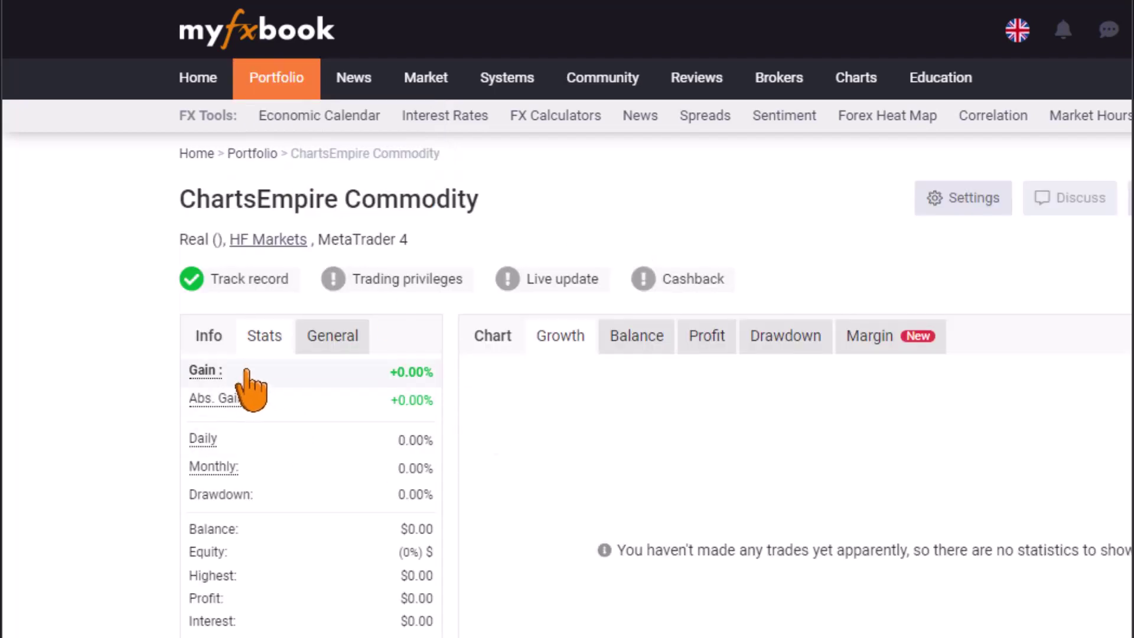
{"action": "scroll", "coordinate": [224, 395], "scroll_direction": "down", "scroll_amount": 3}
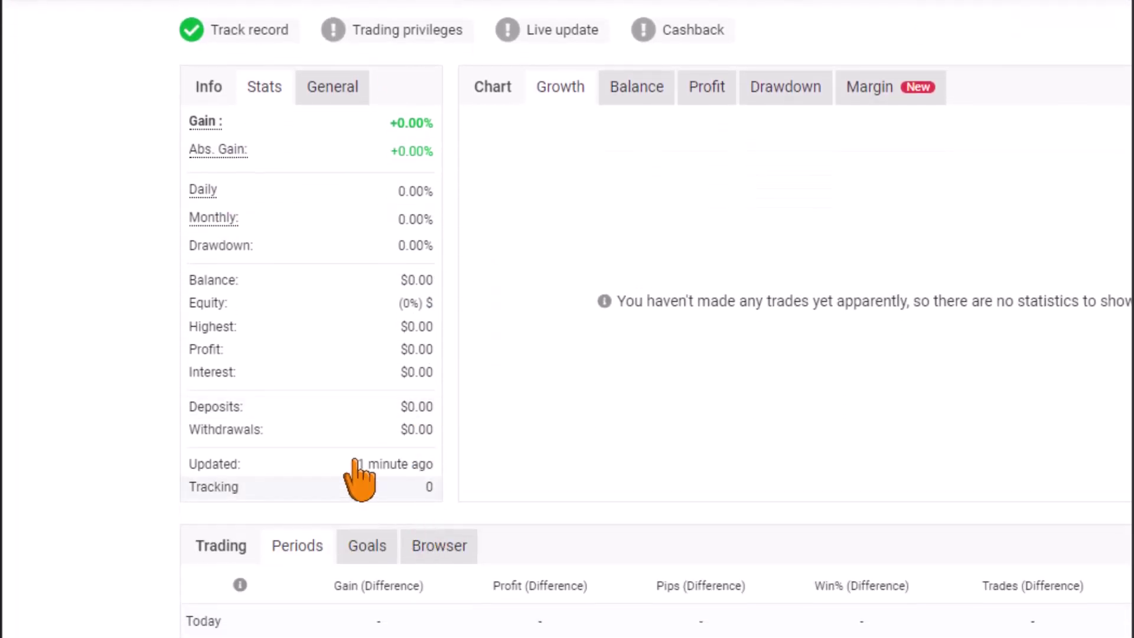
{"action": "scroll", "coordinate": [418, 375], "scroll_direction": "up", "scroll_amount": 2}
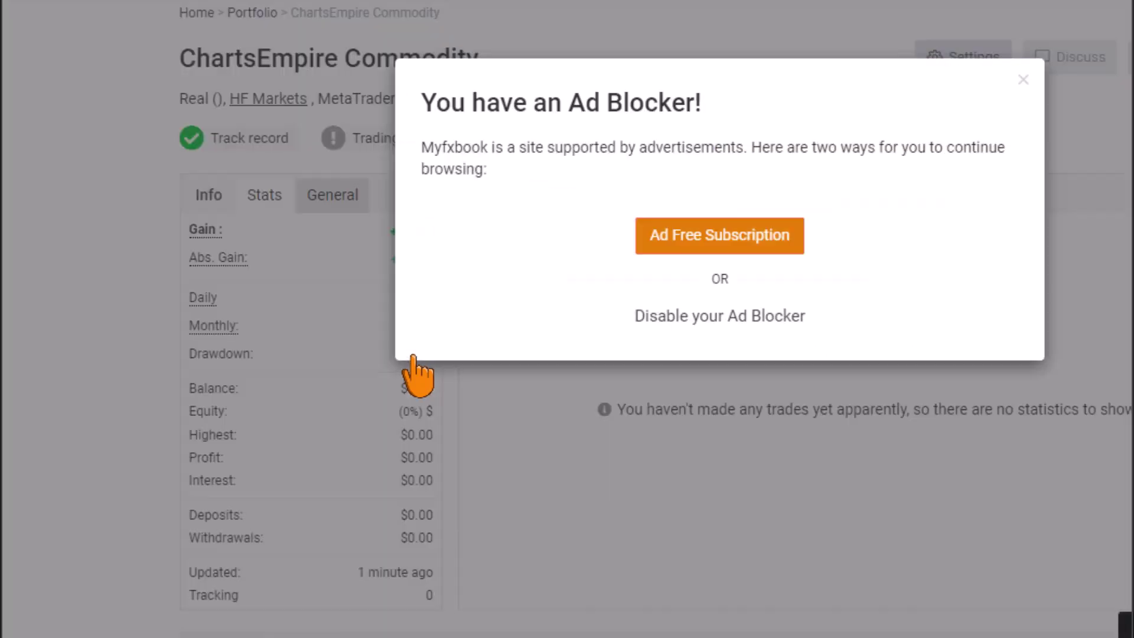
{"action": "left_click", "coordinate": [1023, 80]}
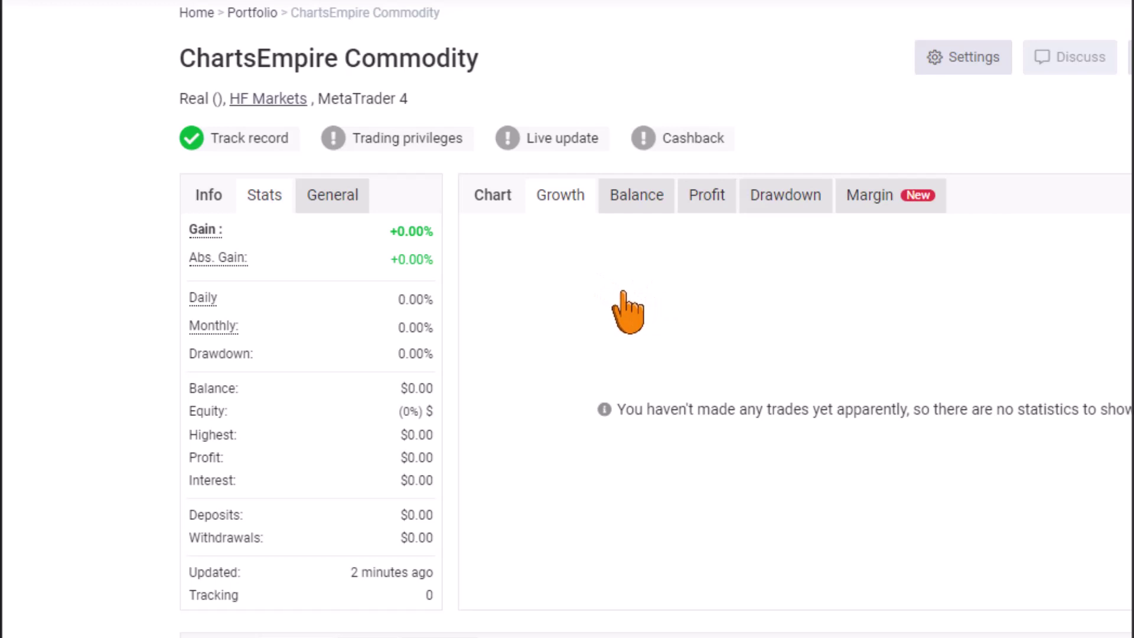
{"action": "scroll", "coordinate": [685, 304], "scroll_direction": "up", "scroll_amount": 3}
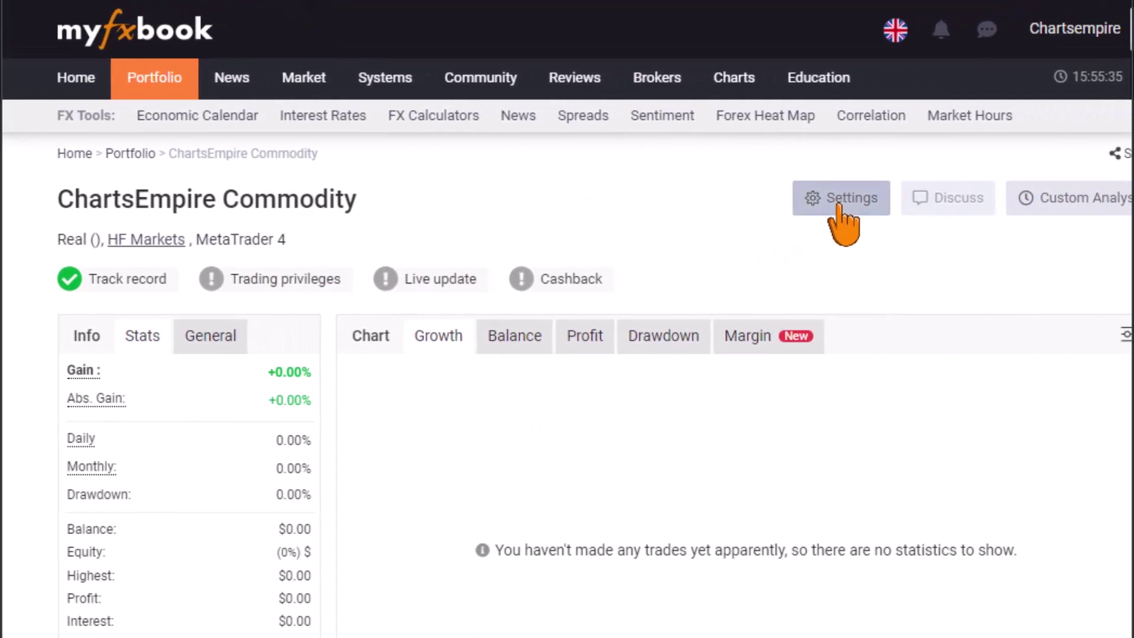
In the account settings, describe the system as 'We trade raw price action'
{"action": "left_click", "coordinate": [837, 204]}
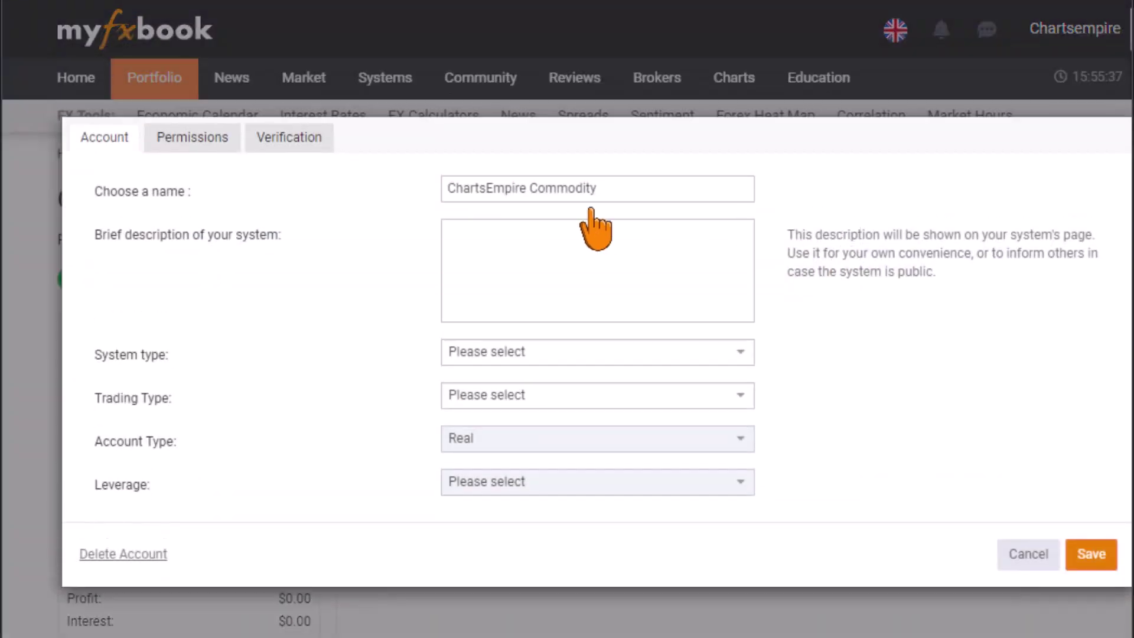
{"action": "left_click", "coordinate": [504, 242]}
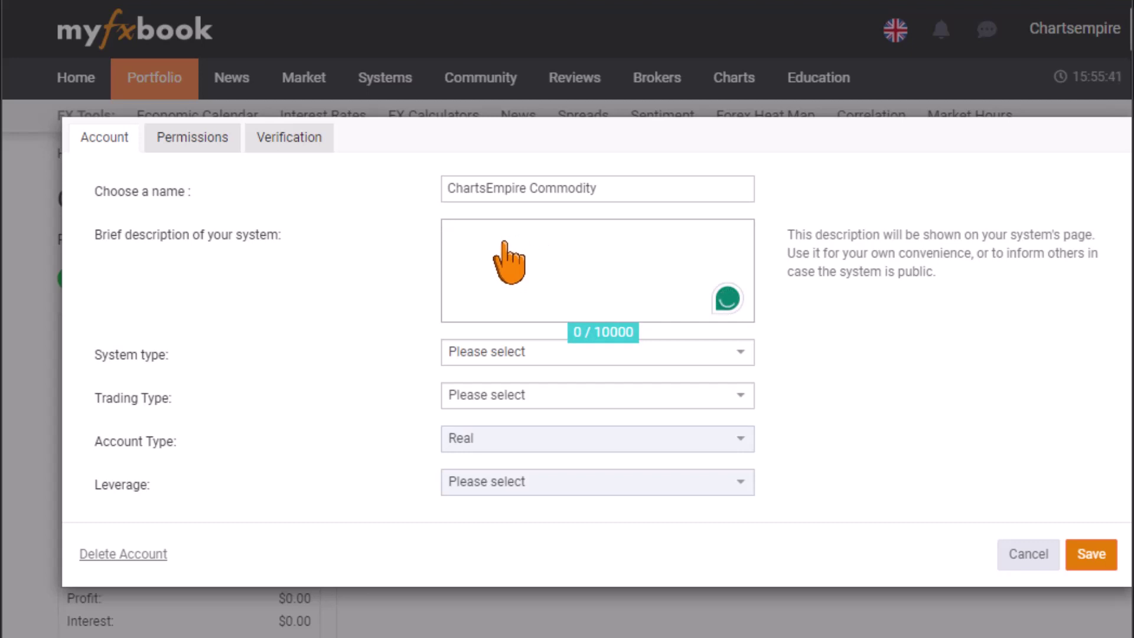
{"action": "type", "text": "We"}
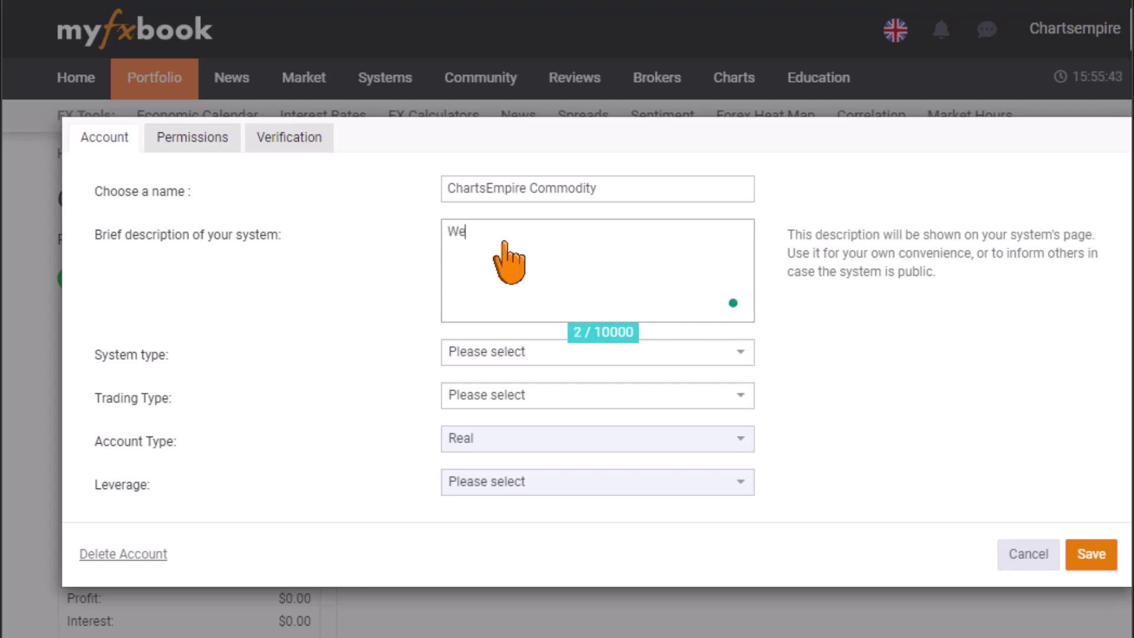
{"action": "type", "text": " trade raw"}
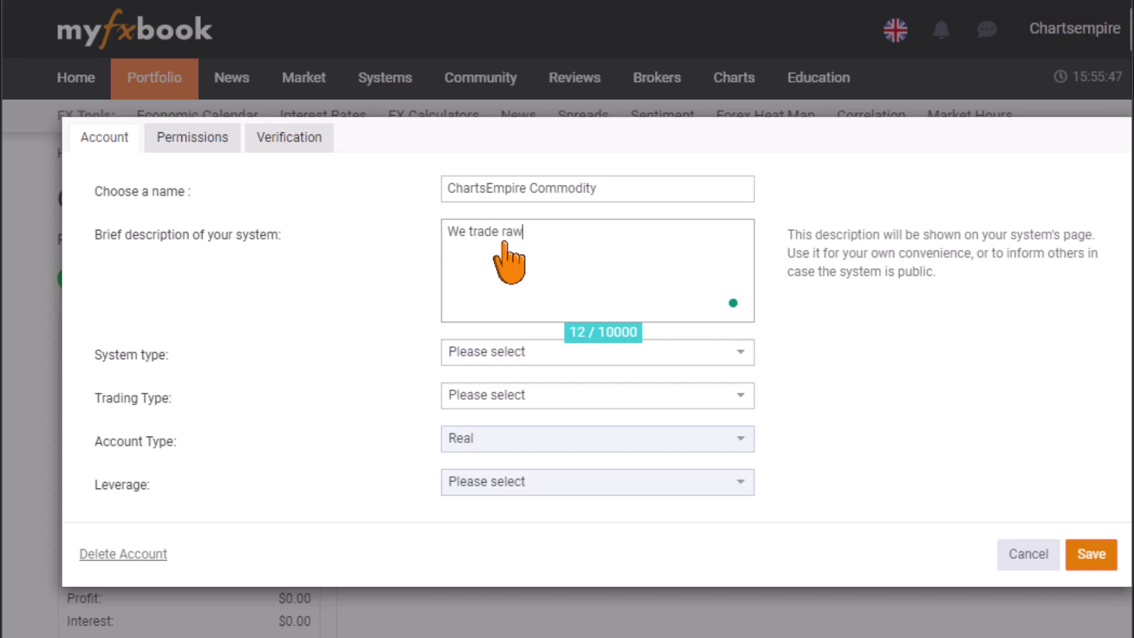
{"action": "type", "text": " price action"}
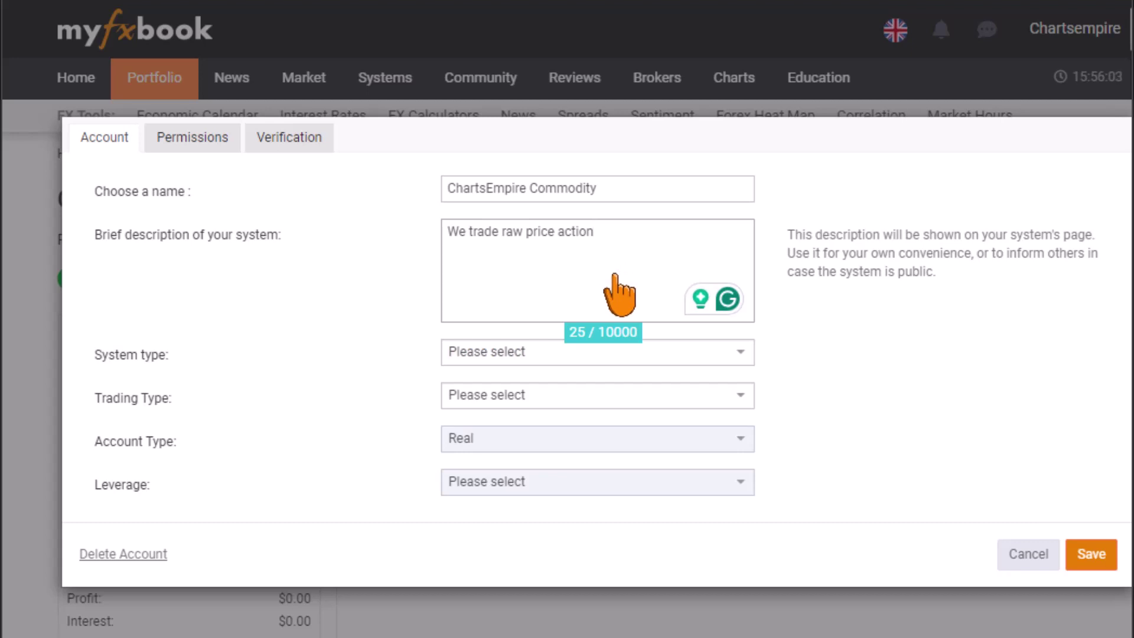
Set System type to Technical and Trading Type to Manual, then save the settings
{"action": "left_click", "coordinate": [599, 358]}
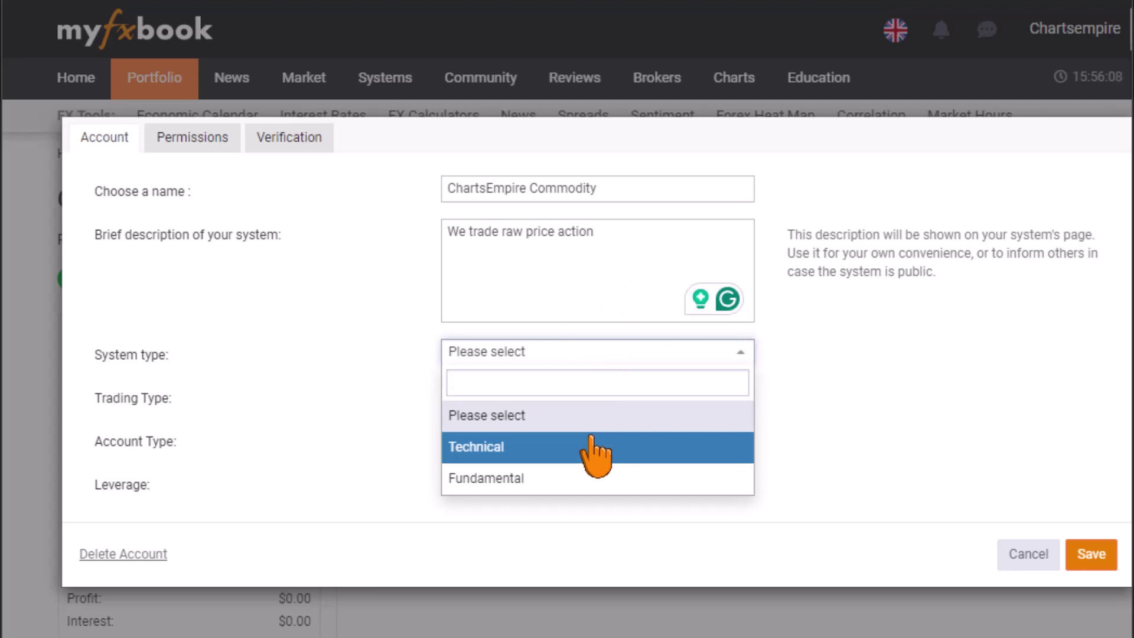
{"action": "left_click", "coordinate": [564, 446]}
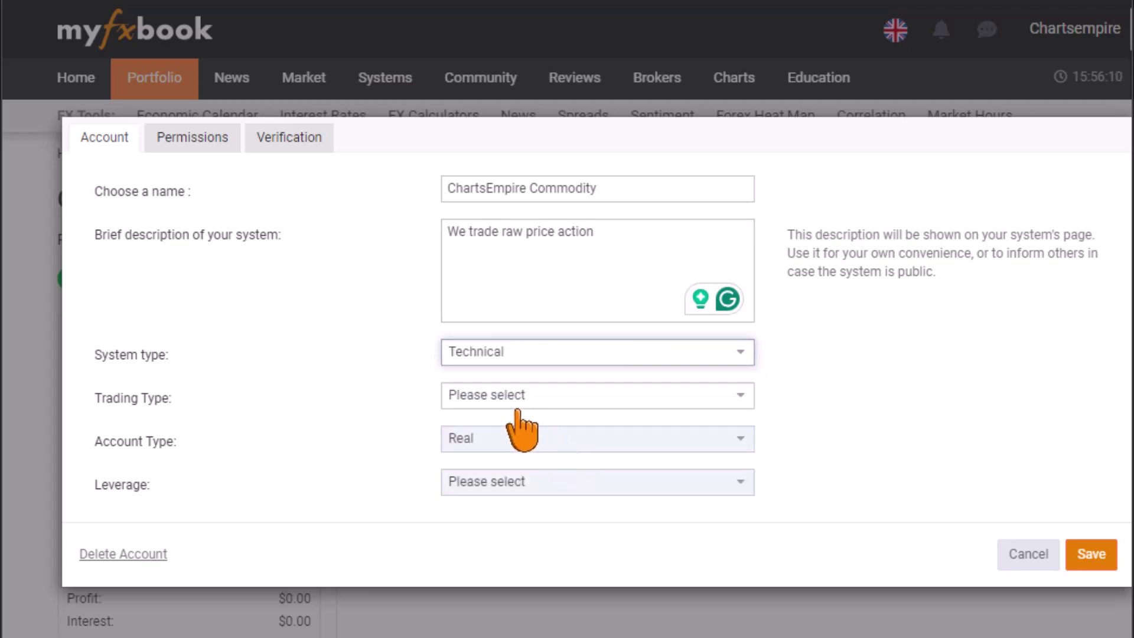
{"action": "left_click", "coordinate": [593, 395]}
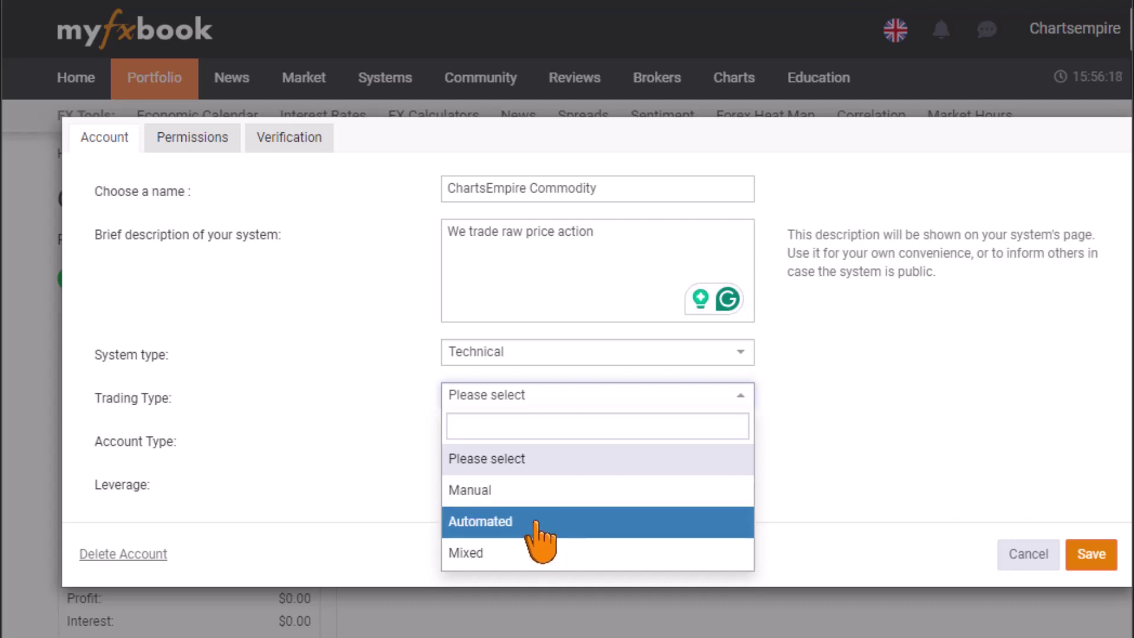
{"action": "left_click", "coordinate": [525, 491]}
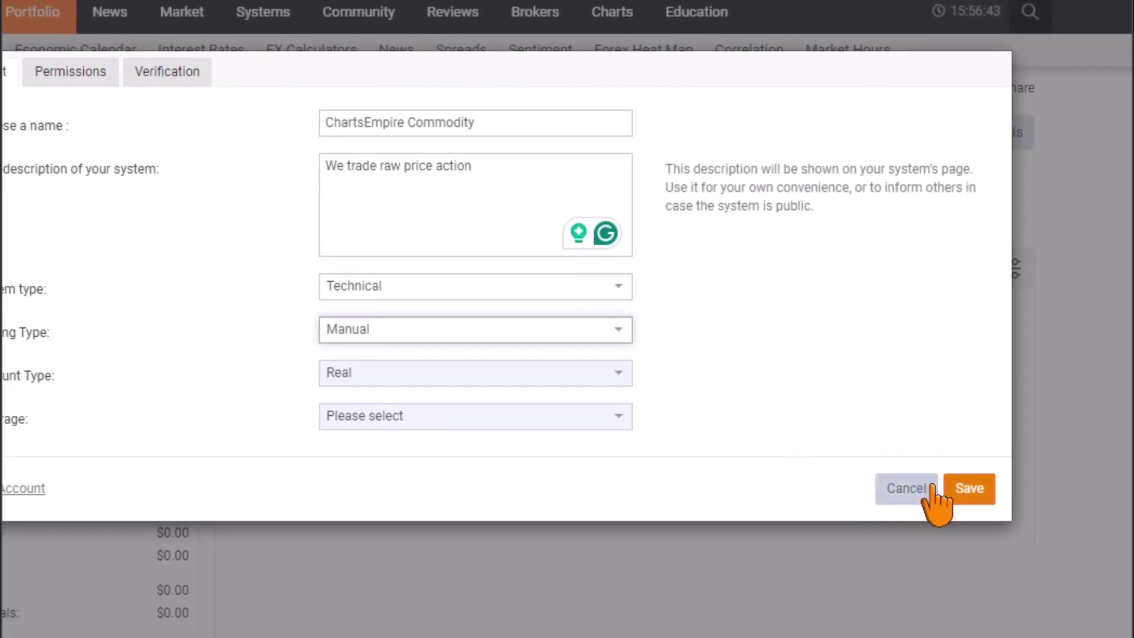
{"action": "left_click", "coordinate": [970, 489]}
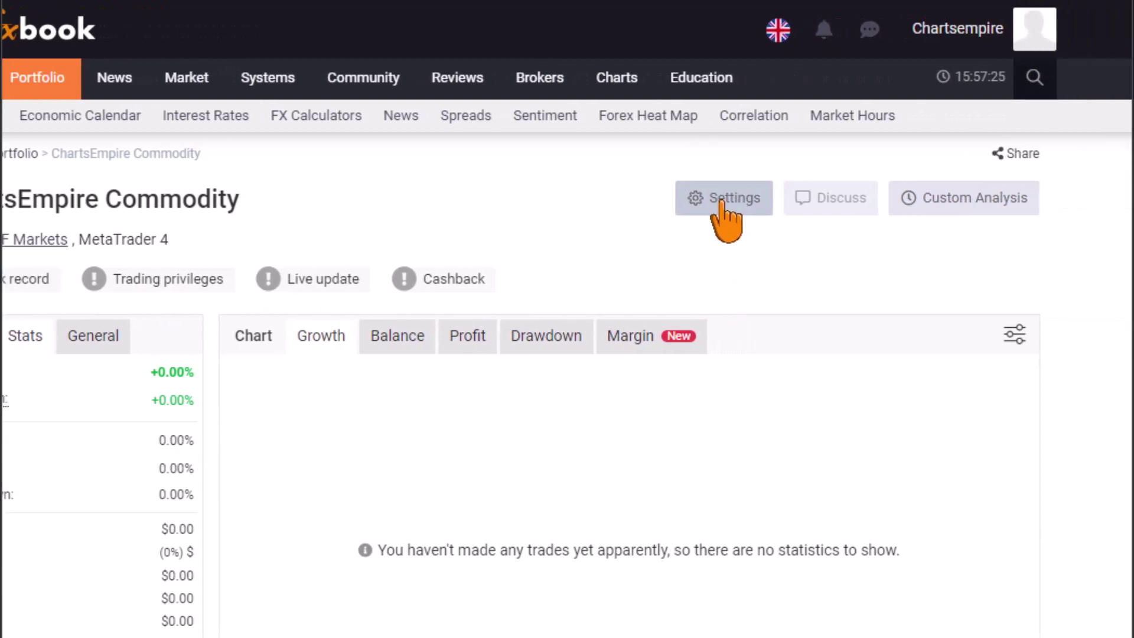
Check the account's Permissions, then show Verification with MetaTrader 4, HF Markets and HFMarketsSV-Live Server 5
{"action": "left_click", "coordinate": [725, 200]}
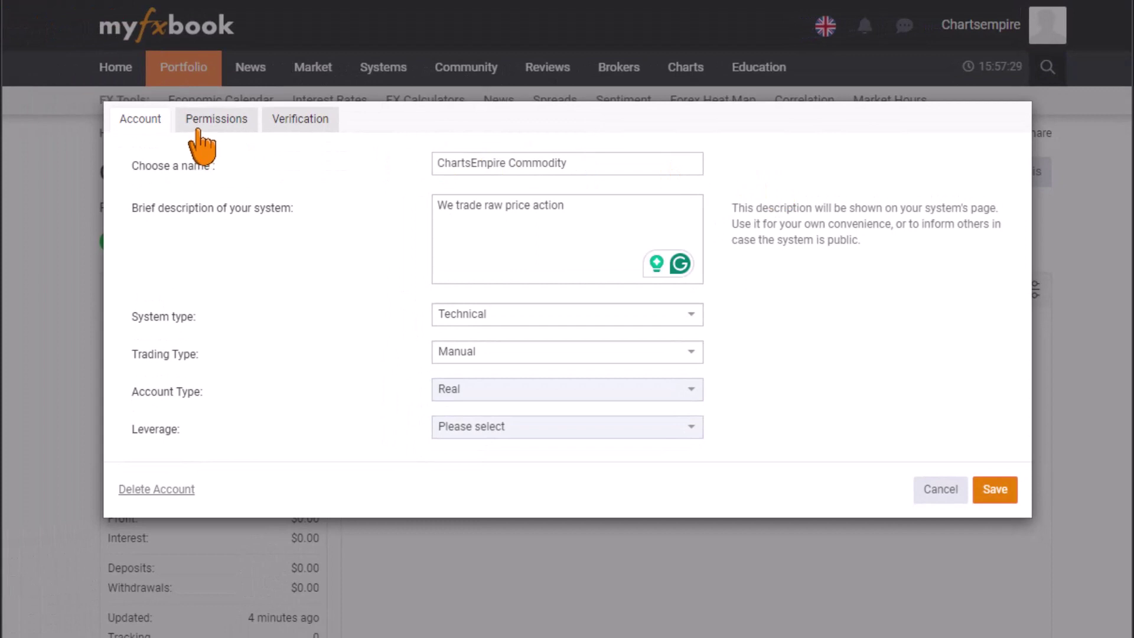
{"action": "left_click", "coordinate": [218, 121]}
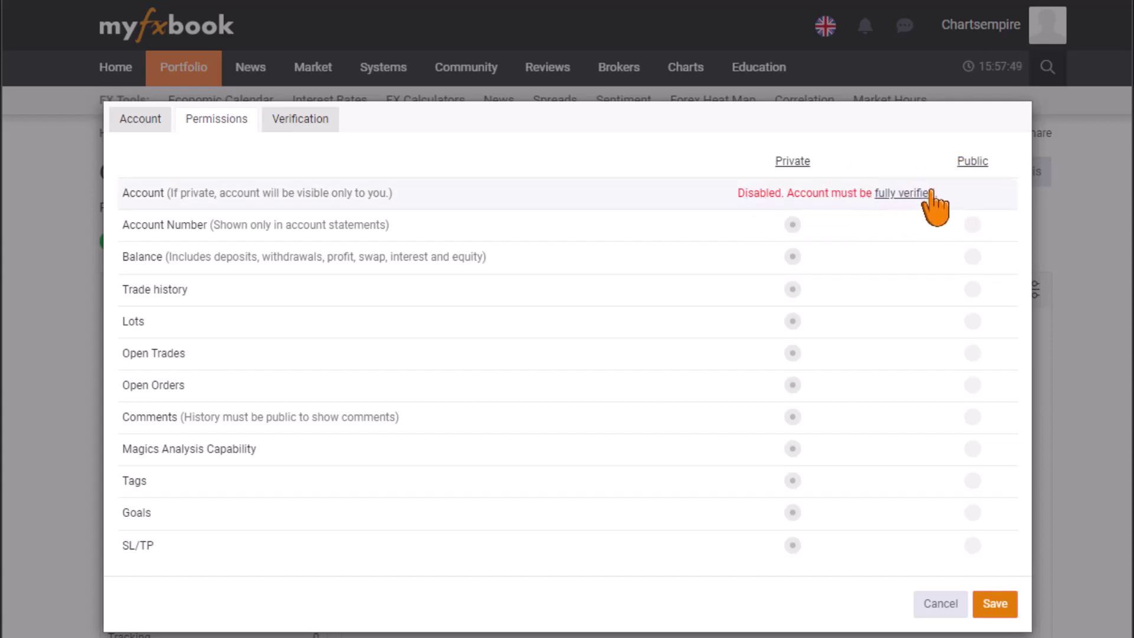
{"action": "left_click", "coordinate": [293, 123]}
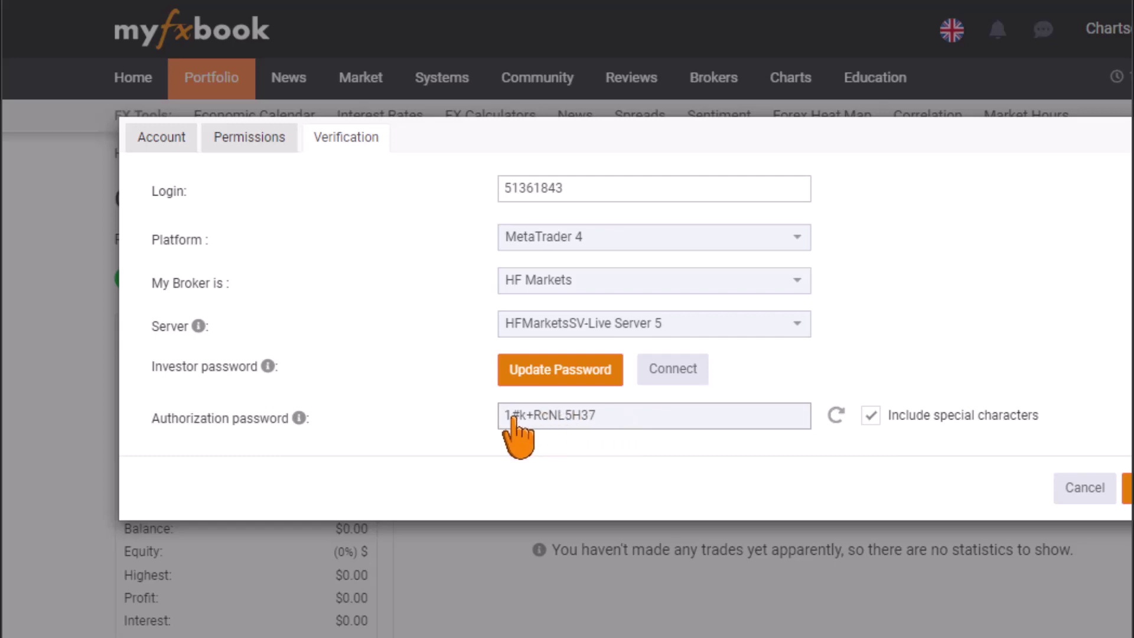
Select the authorization password text, then switch to MetaTrader 4's Tools menu
{"action": "mouse_move", "coordinate": [268, 367]}
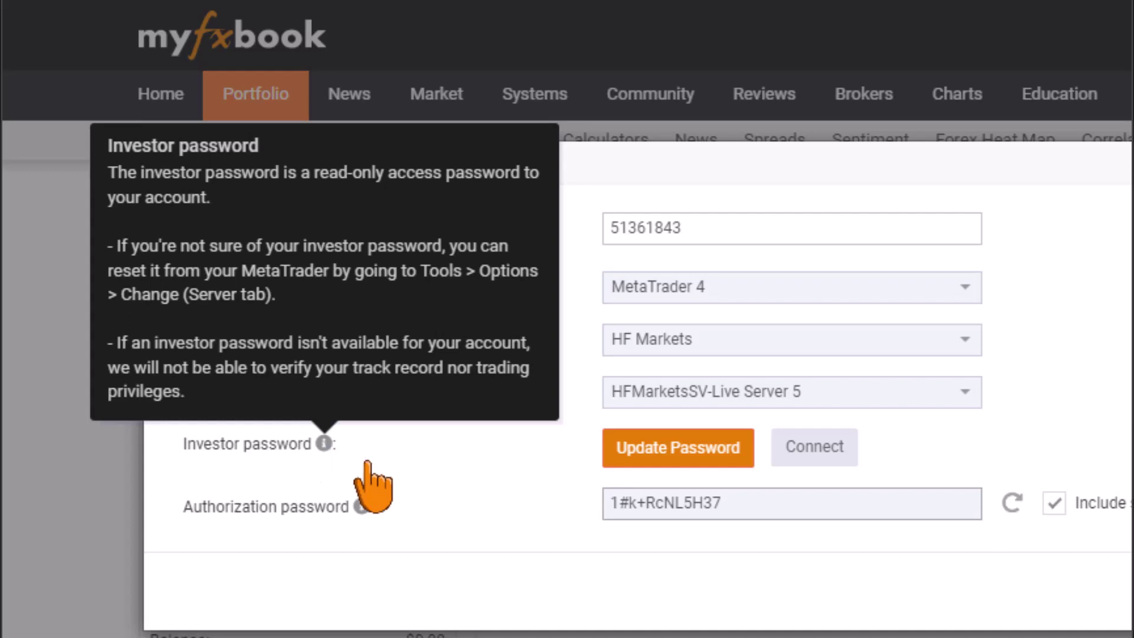
{"action": "left_click_drag", "start_coordinate": [723, 503], "coordinate": [612, 507]}
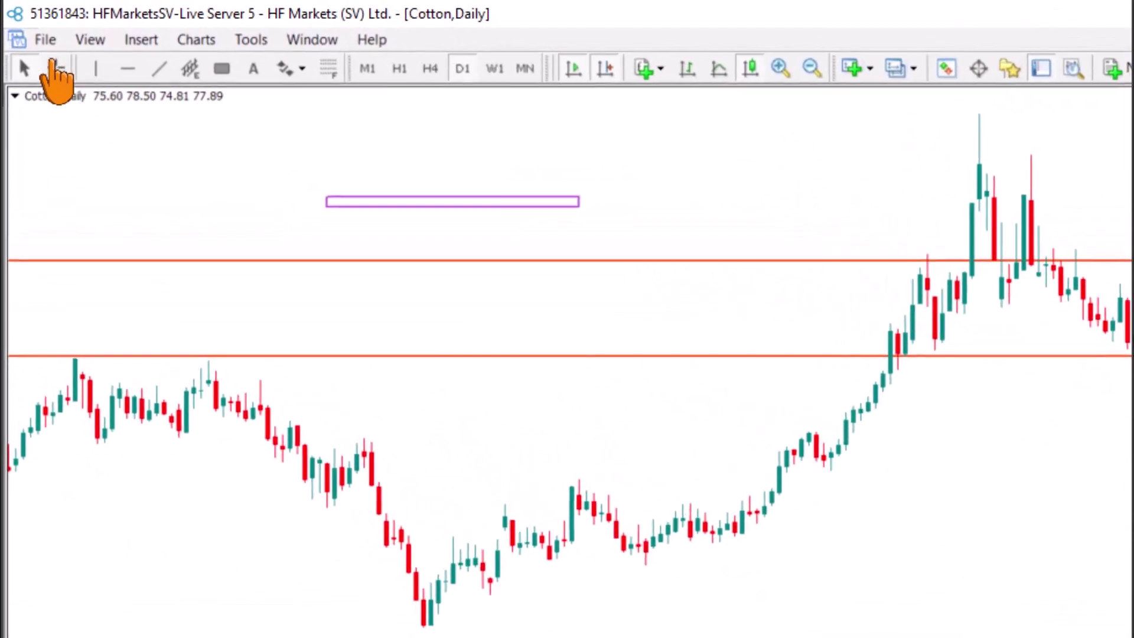
{"action": "left_click", "coordinate": [248, 41]}
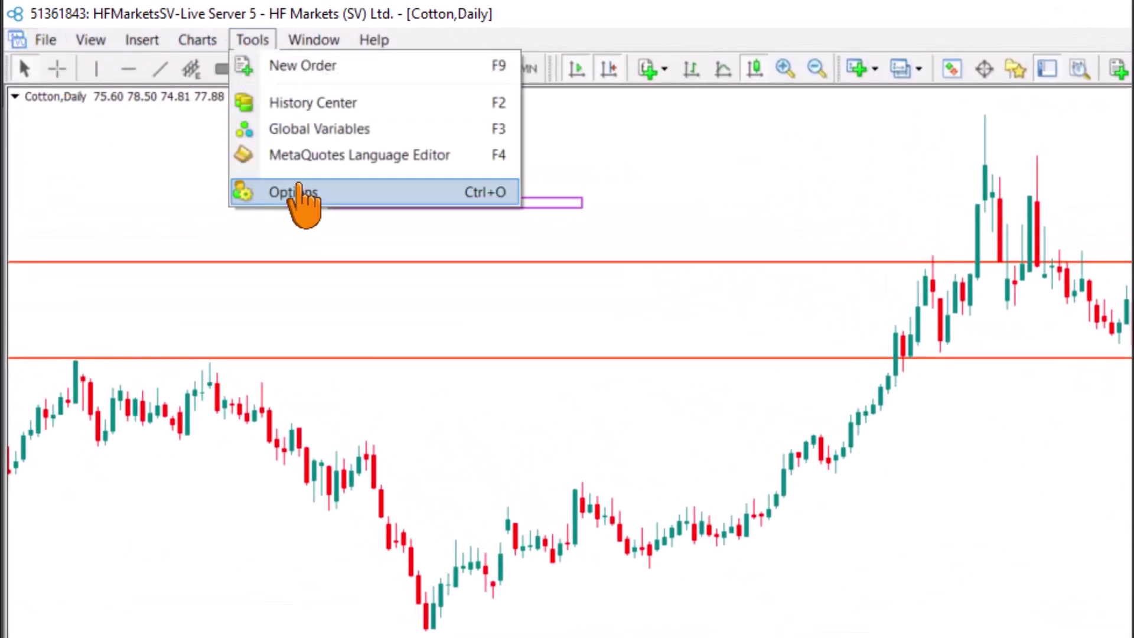
Open the Change Password dialog from Options > Server and center it on screen
{"action": "left_click", "coordinate": [298, 191]}
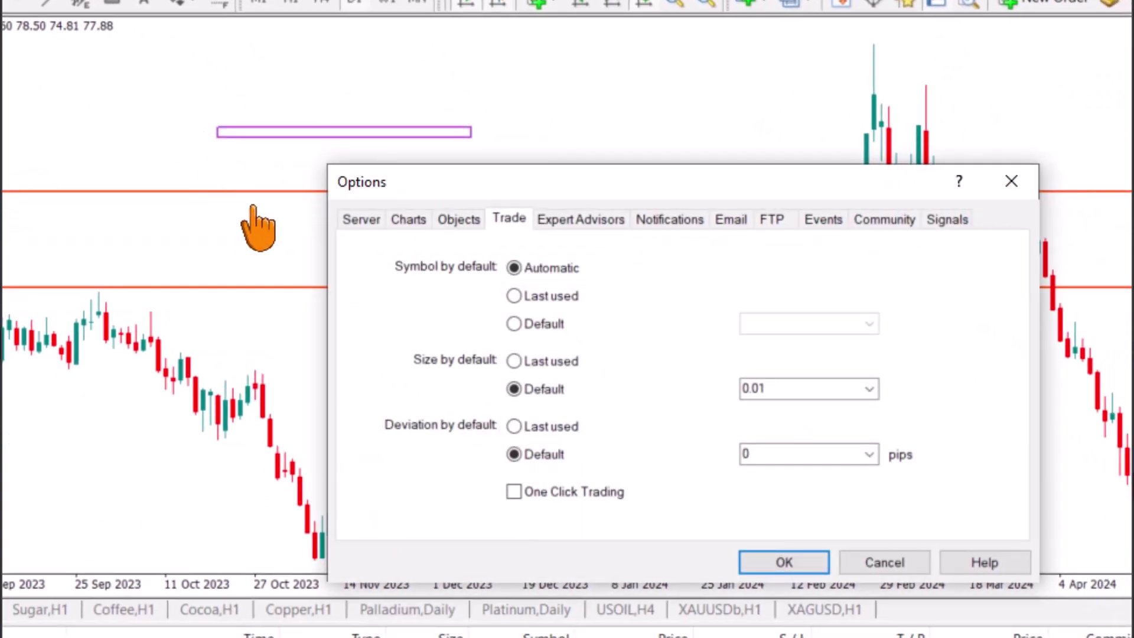
{"action": "left_click", "coordinate": [380, 224]}
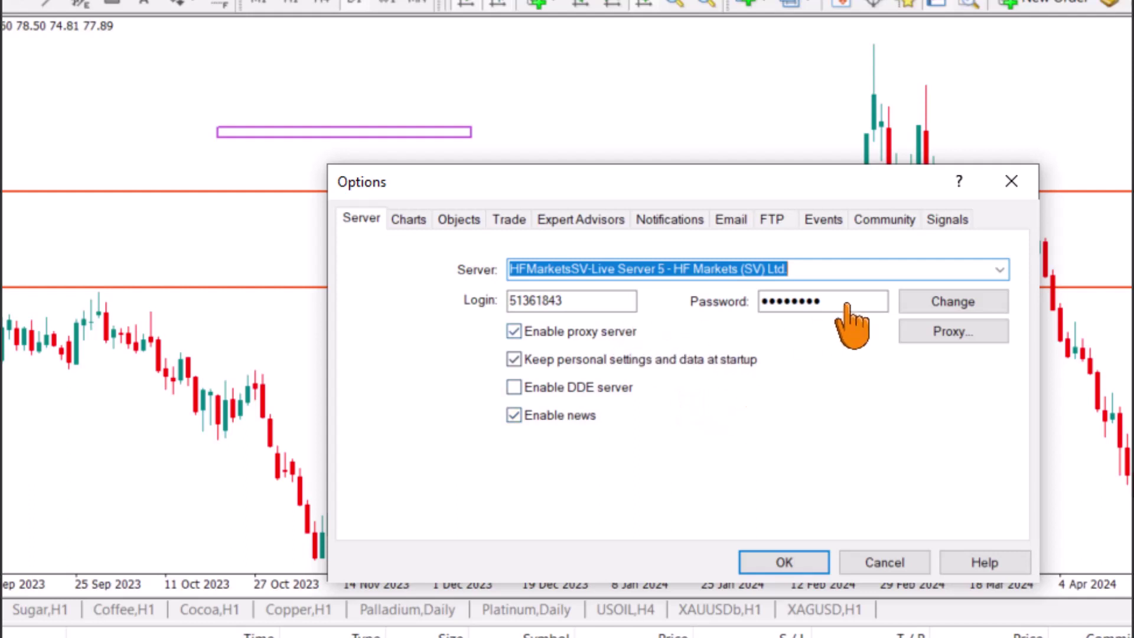
{"action": "left_click", "coordinate": [933, 304]}
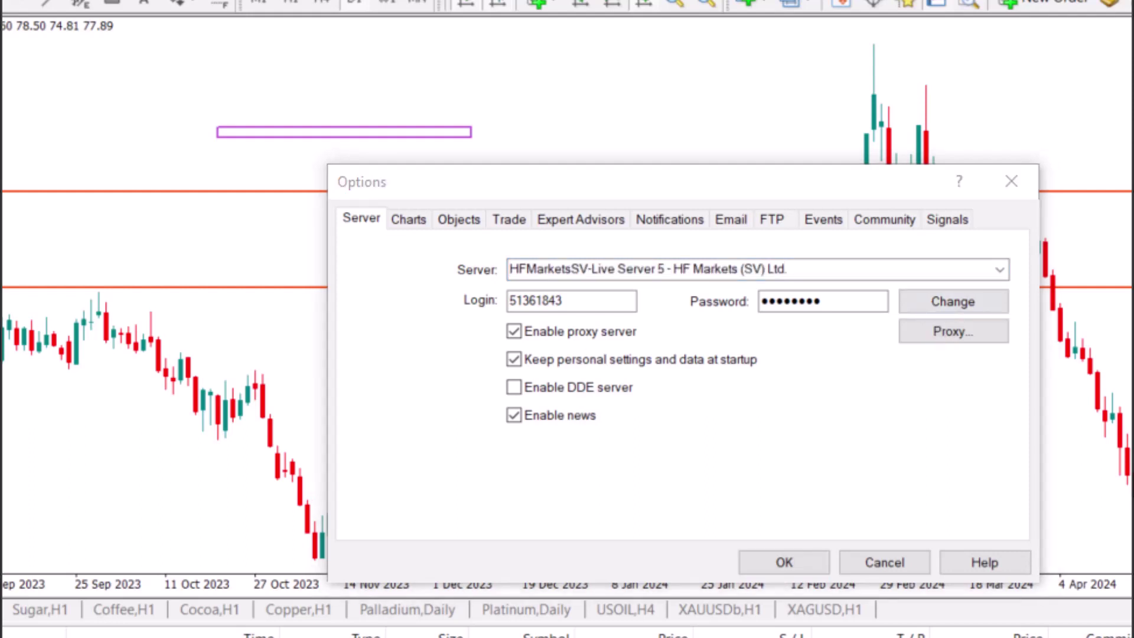
{"action": "left_click_drag", "start_coordinate": [38, 182], "coordinate": [602, 202]}
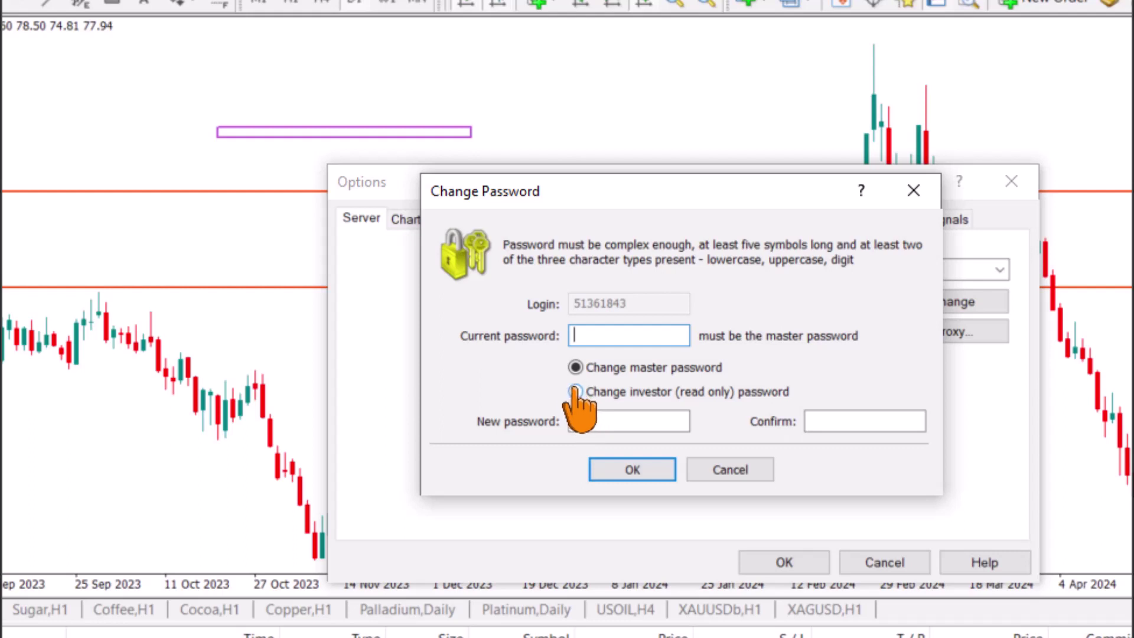
Choose the investor password change and paste the authorization password into New and Confirm
{"action": "left_click", "coordinate": [575, 393]}
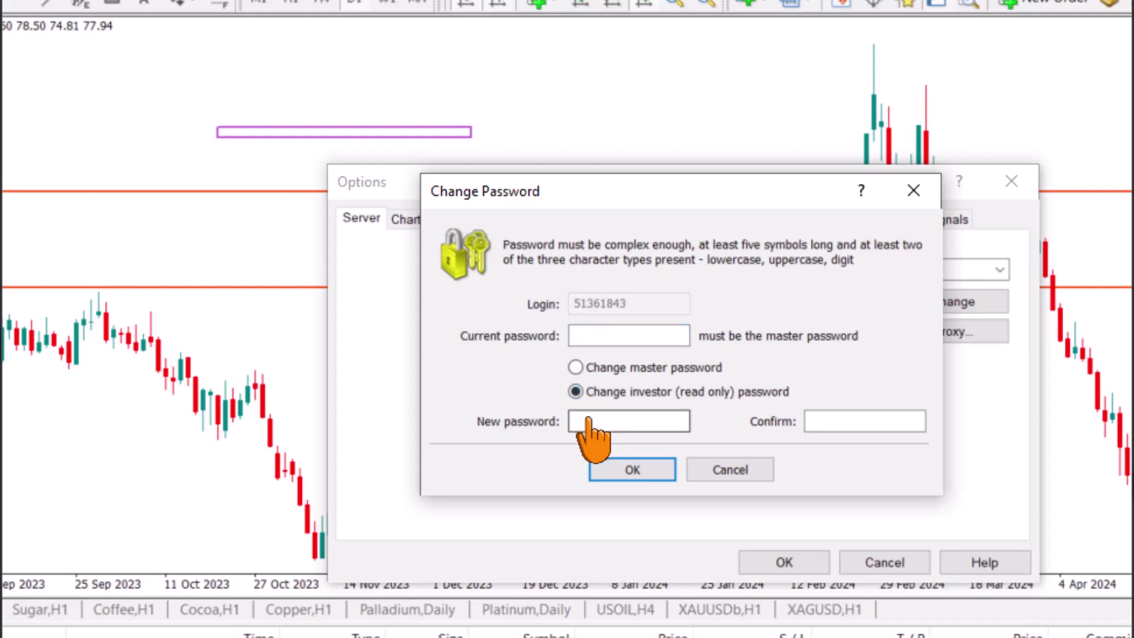
{"action": "left_click", "coordinate": [588, 421]}
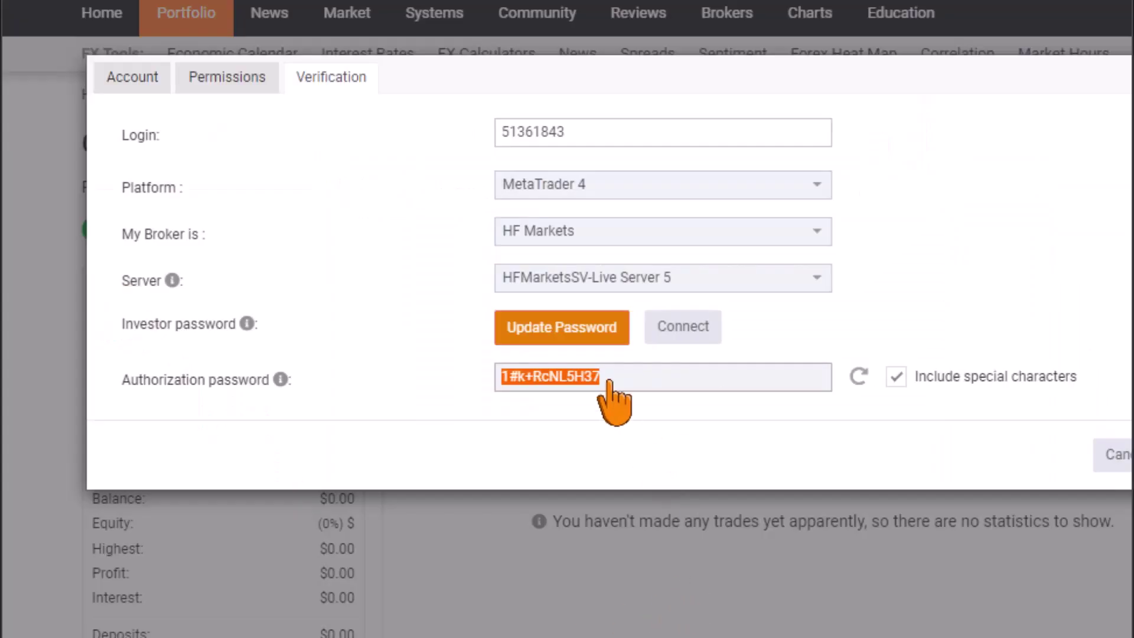
{"action": "left_click", "coordinate": [620, 381]}
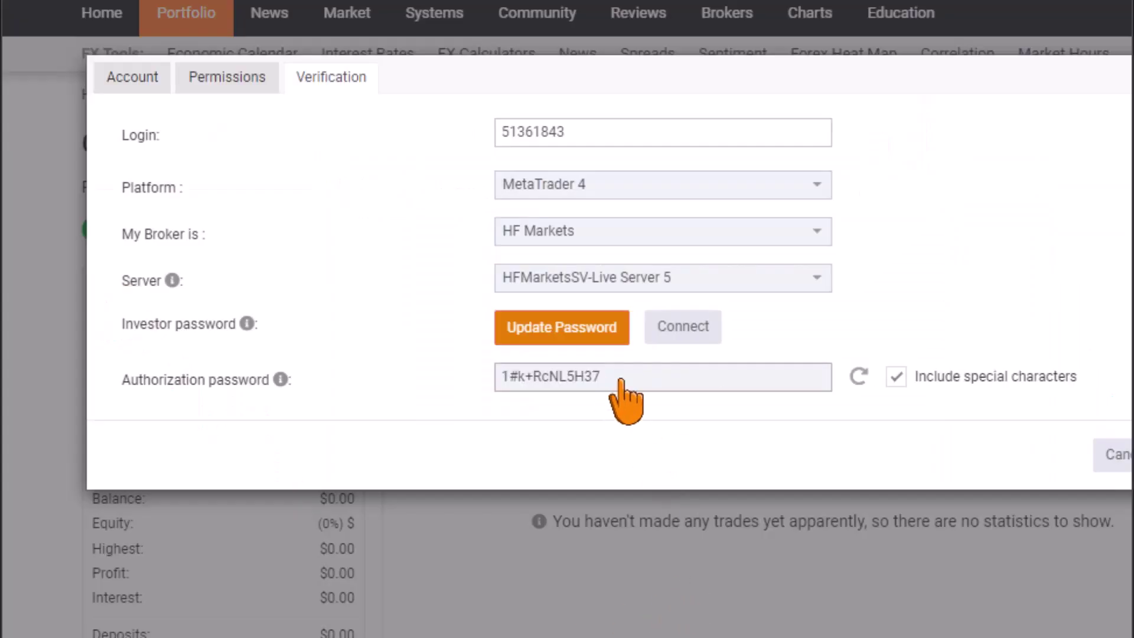
{"action": "left_click_drag", "start_coordinate": [620, 381], "coordinate": [505, 381]}
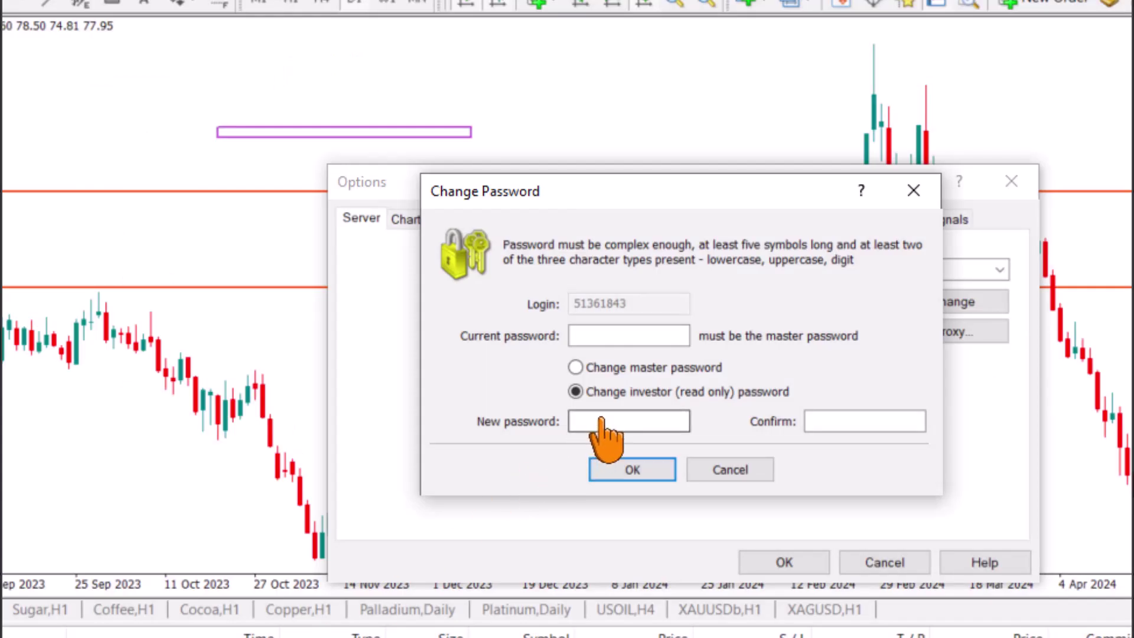
{"action": "left_click", "coordinate": [601, 419]}
{"action": "key", "text": "ctrl+v"}
{"action": "left_click", "coordinate": [844, 426]}
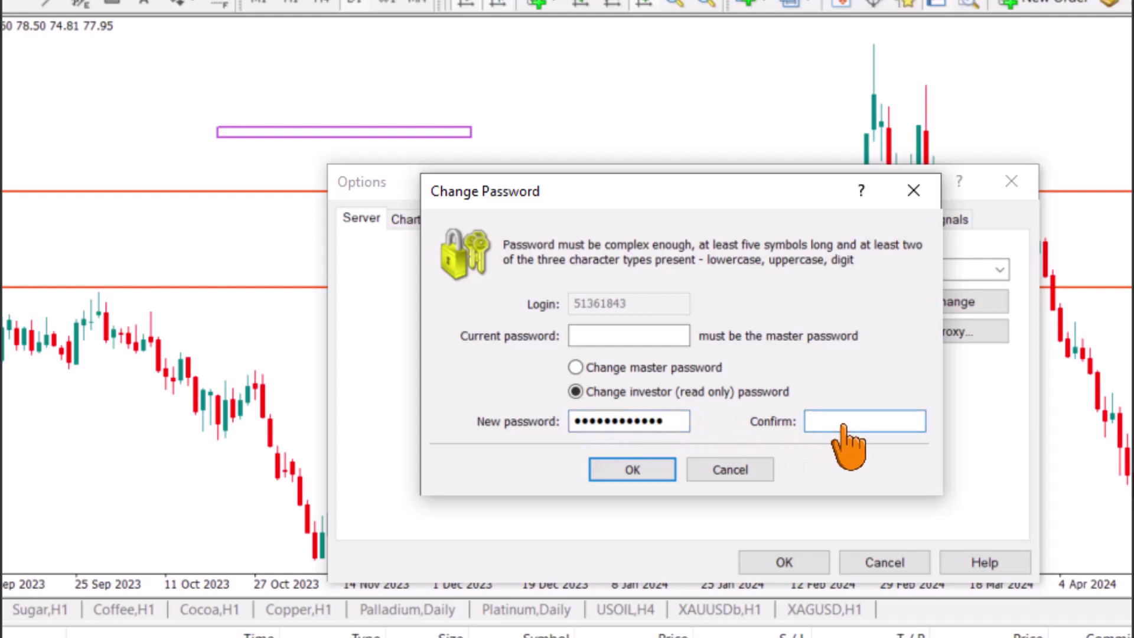
{"action": "key", "text": "ctrl+v"}
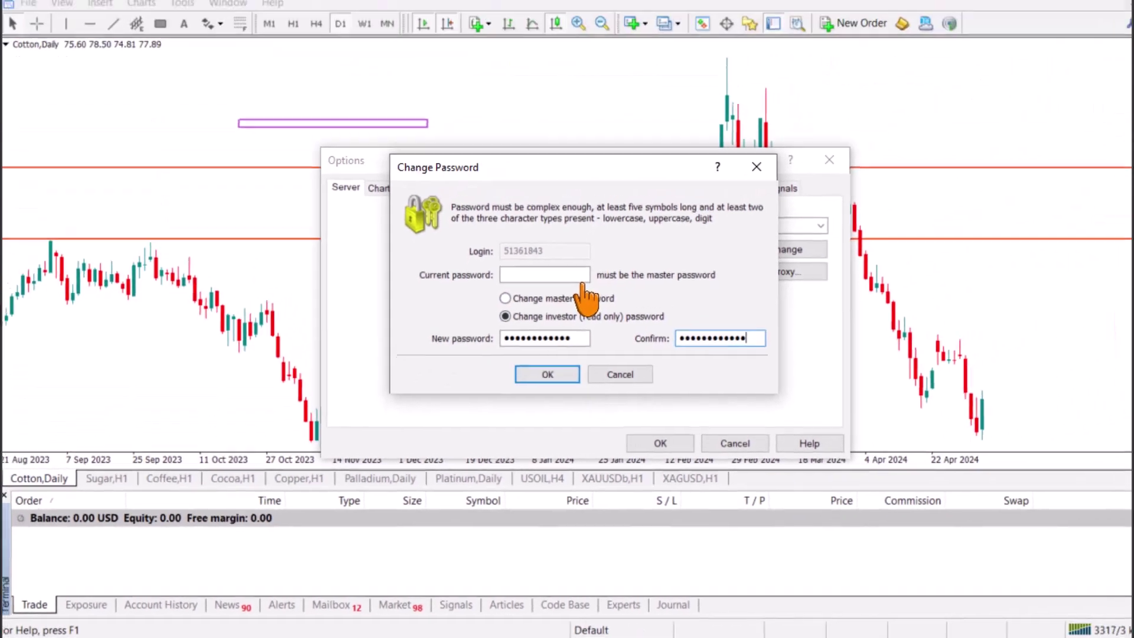
Enter the current master password, confirm the investor password change, and close Options
{"action": "left_click", "coordinate": [502, 277]}
{"action": "key", "text": "ctrl+v"}
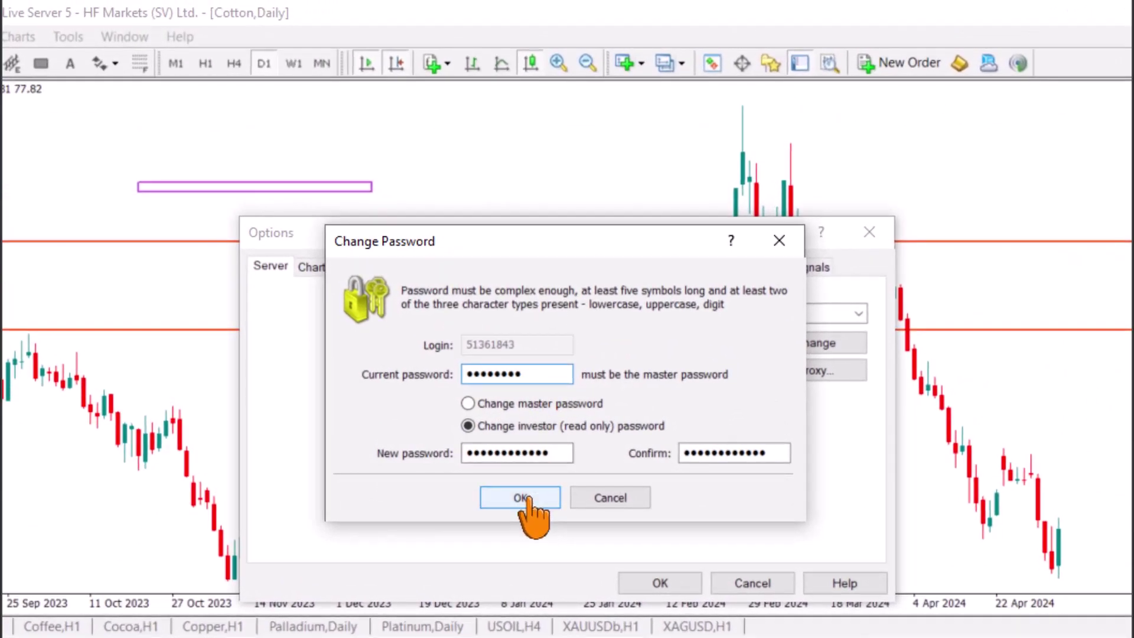
{"action": "left_click", "coordinate": [527, 500]}
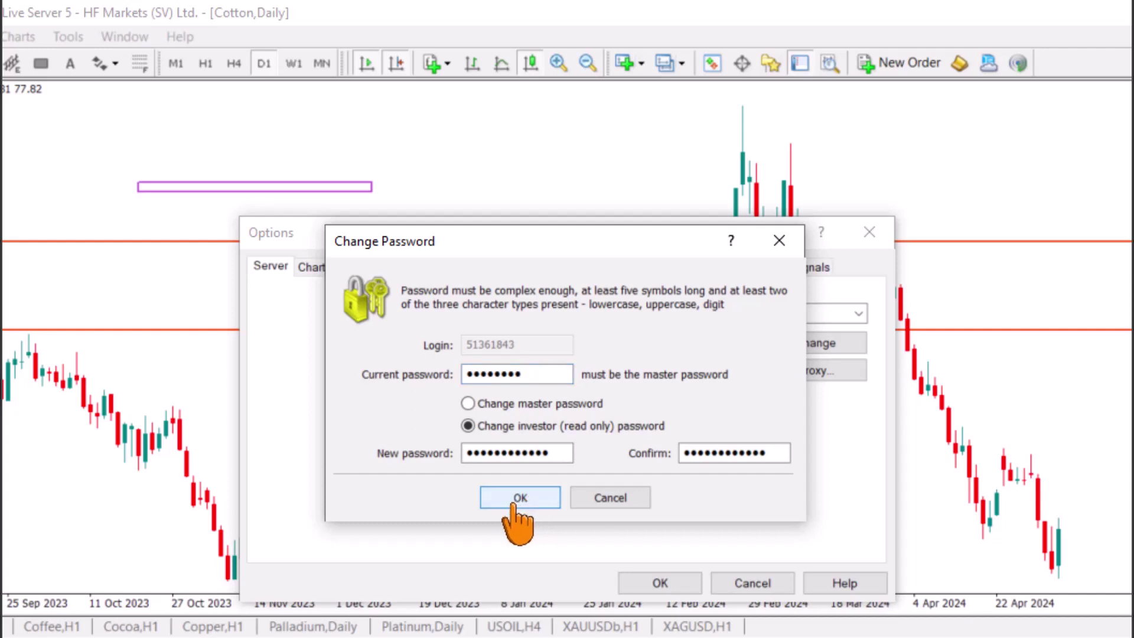
{"action": "left_click", "coordinate": [513, 501]}
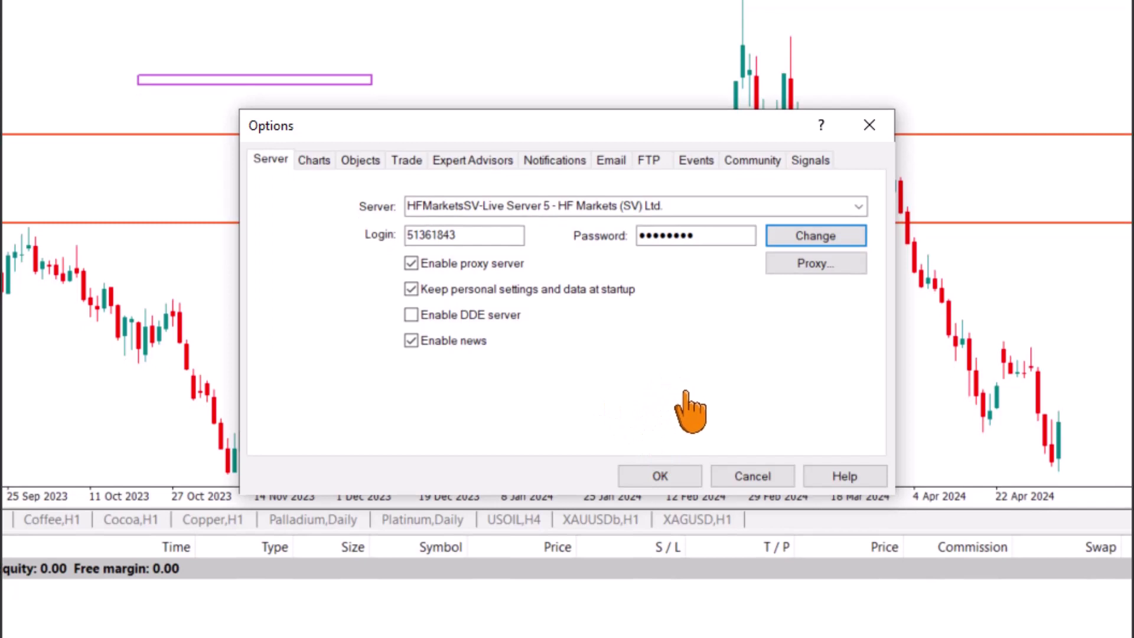
{"action": "left_click", "coordinate": [647, 477]}
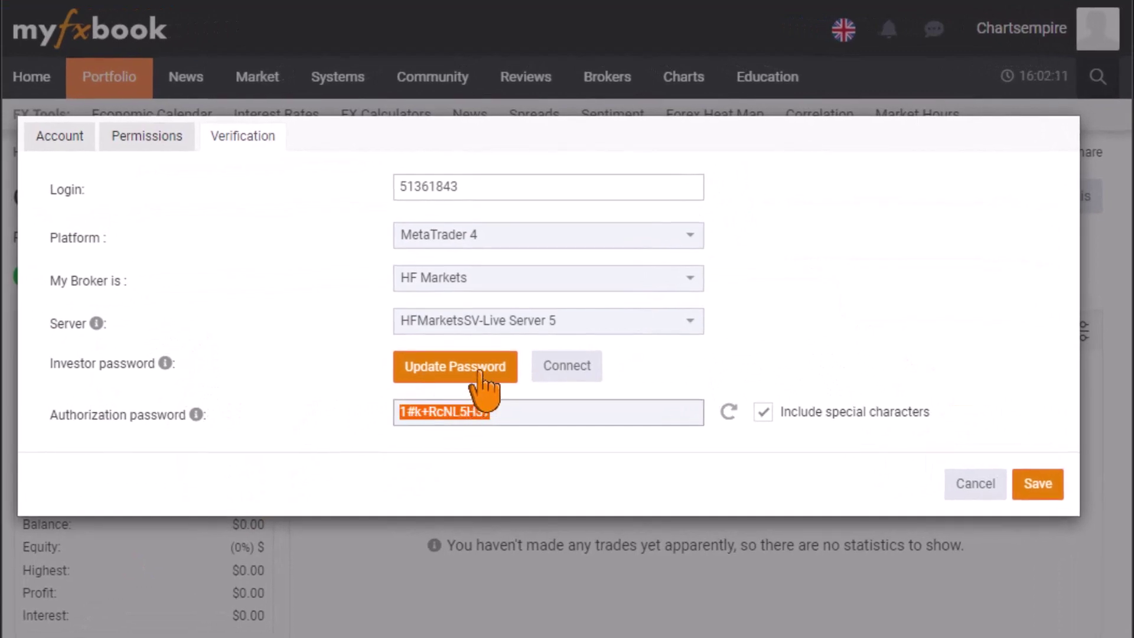
Open the investor password dialog, then close it without saving
{"action": "left_click", "coordinate": [480, 383]}
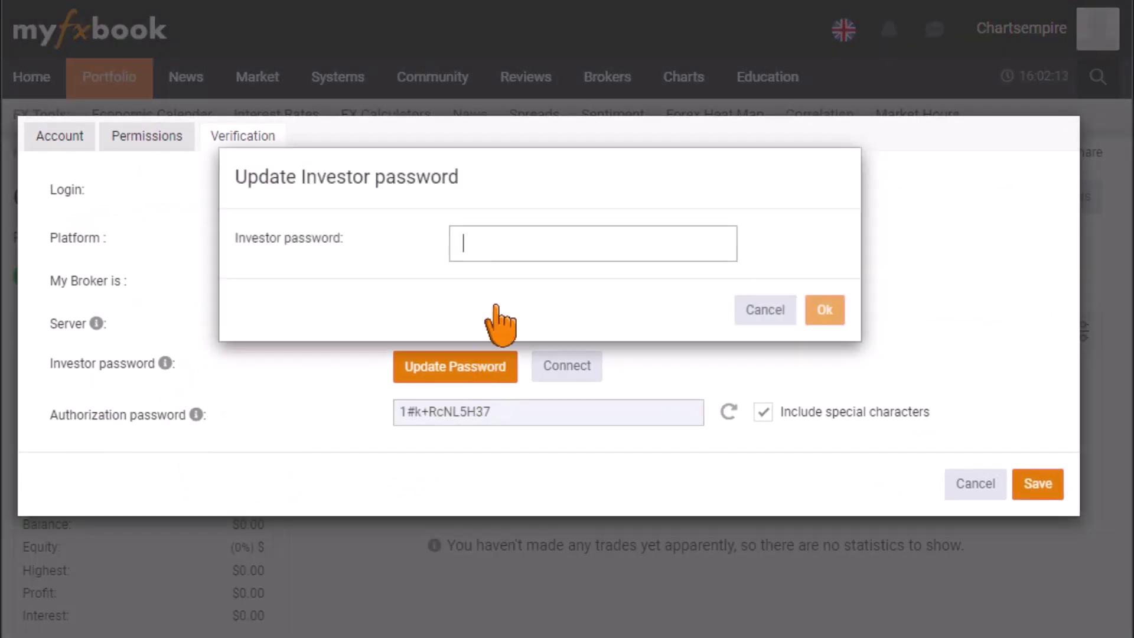
{"action": "left_click", "coordinate": [508, 248]}
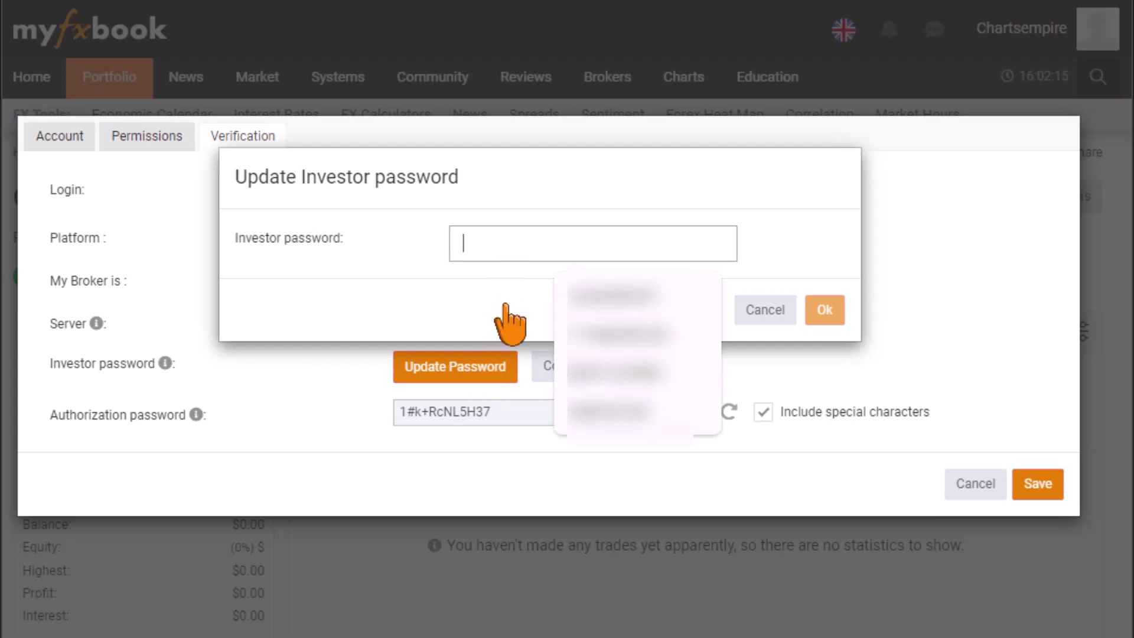
{"action": "left_click", "coordinate": [503, 410]}
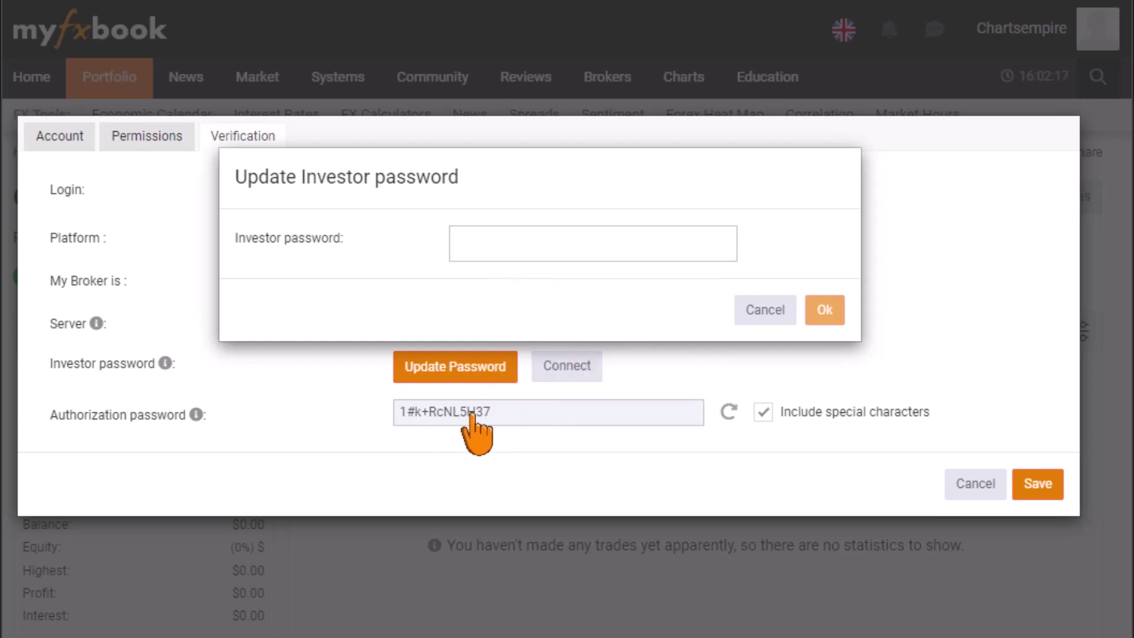
{"action": "left_click", "coordinate": [766, 312]}
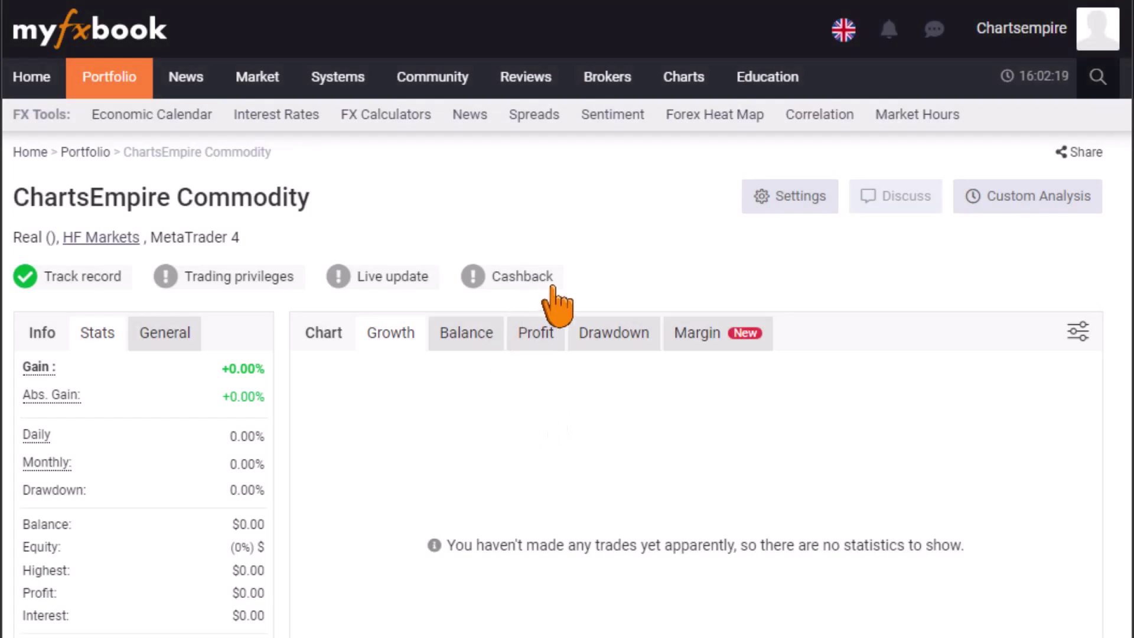
Copy the authorization password, paste it into the investor password field, then close the dialog
{"action": "left_click", "coordinate": [778, 201]}
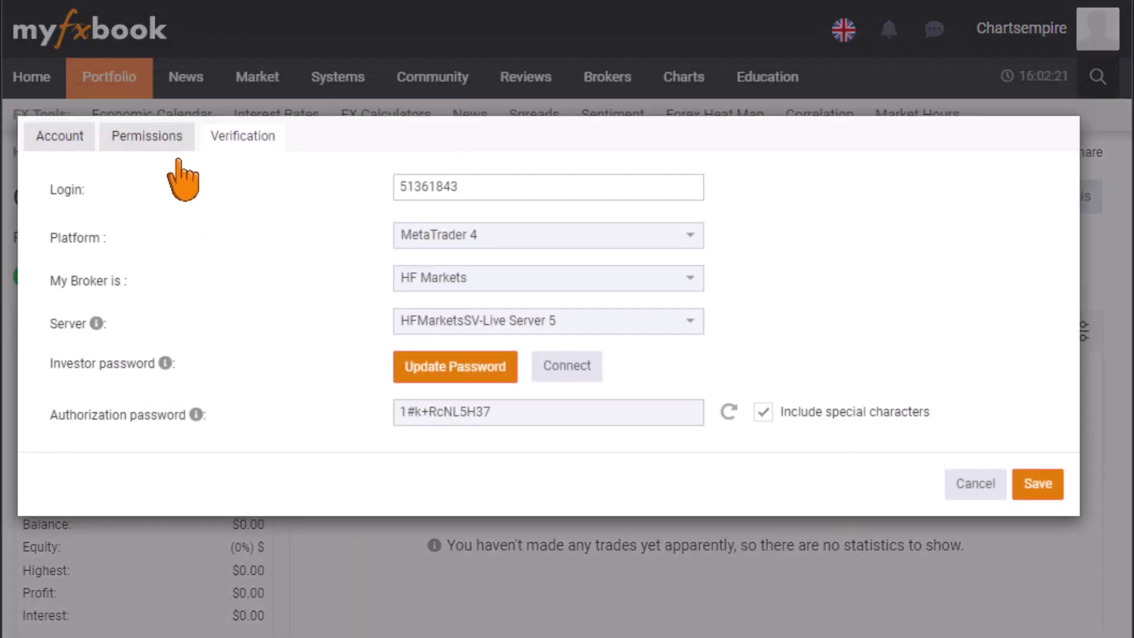
{"action": "left_click_drag", "start_coordinate": [503, 412], "coordinate": [400, 415]}
{"action": "key", "text": "ctrl+c"}
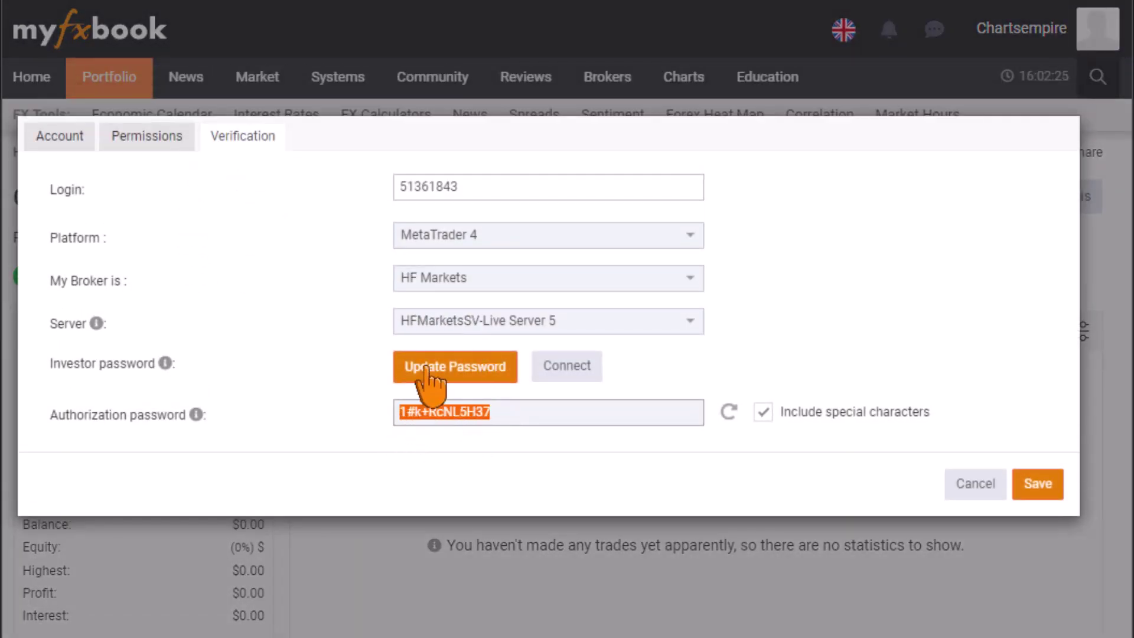
{"action": "left_click", "coordinate": [426, 366]}
{"action": "left_click", "coordinate": [490, 247]}
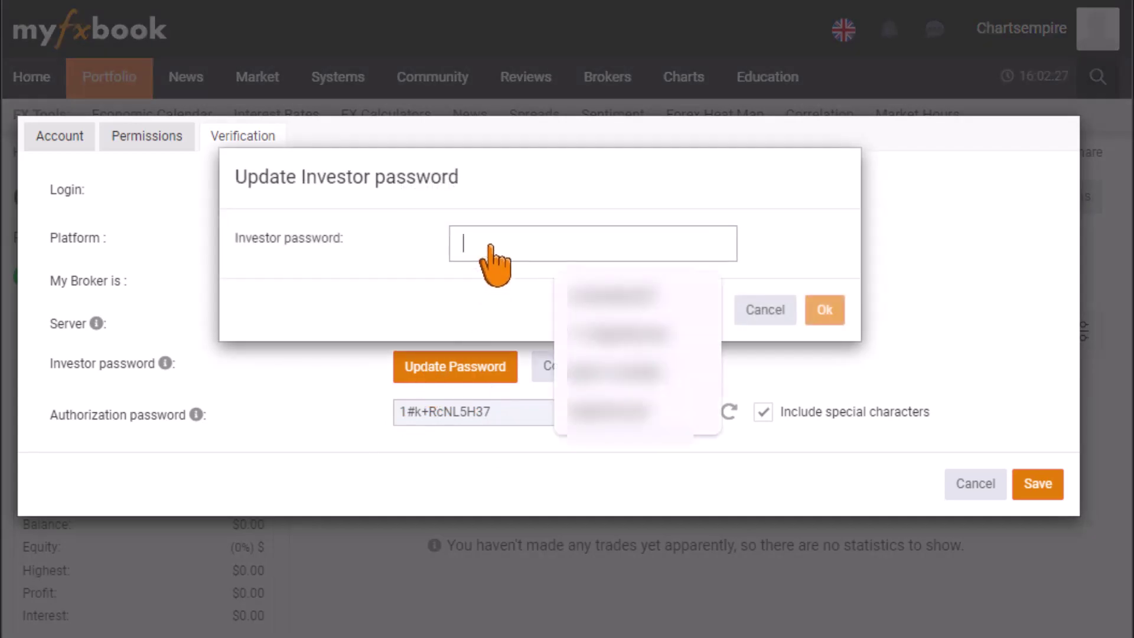
{"action": "key", "text": "ctrl+v"}
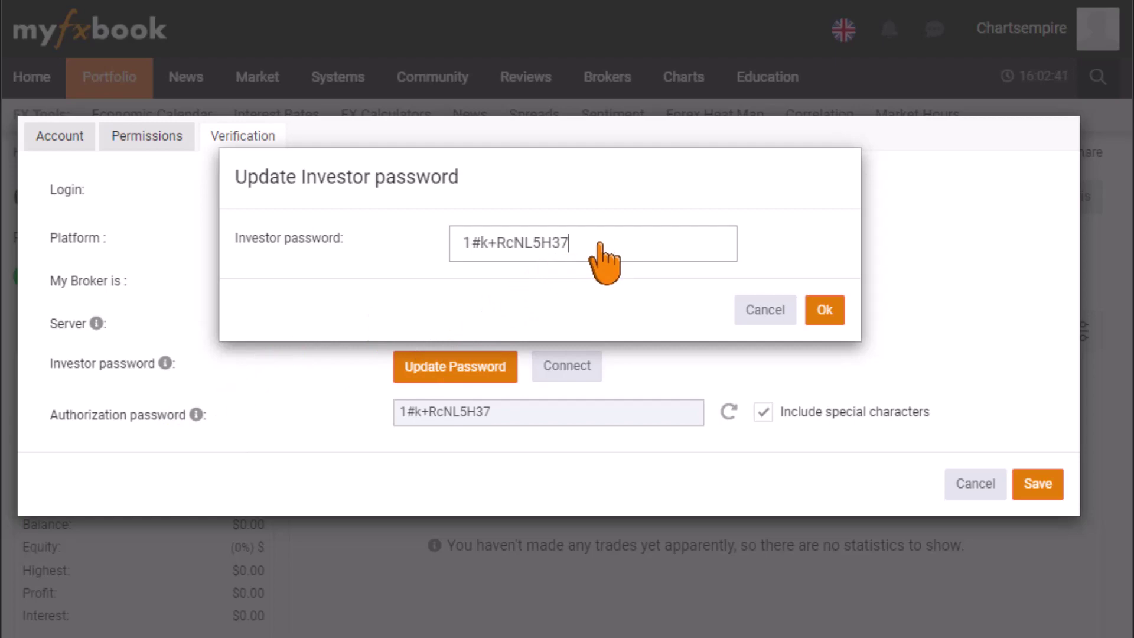
{"action": "left_click", "coordinate": [765, 310]}
Recopy the authorization password, paste it as the investor password, and confirm the change
{"action": "left_click", "coordinate": [754, 213]}
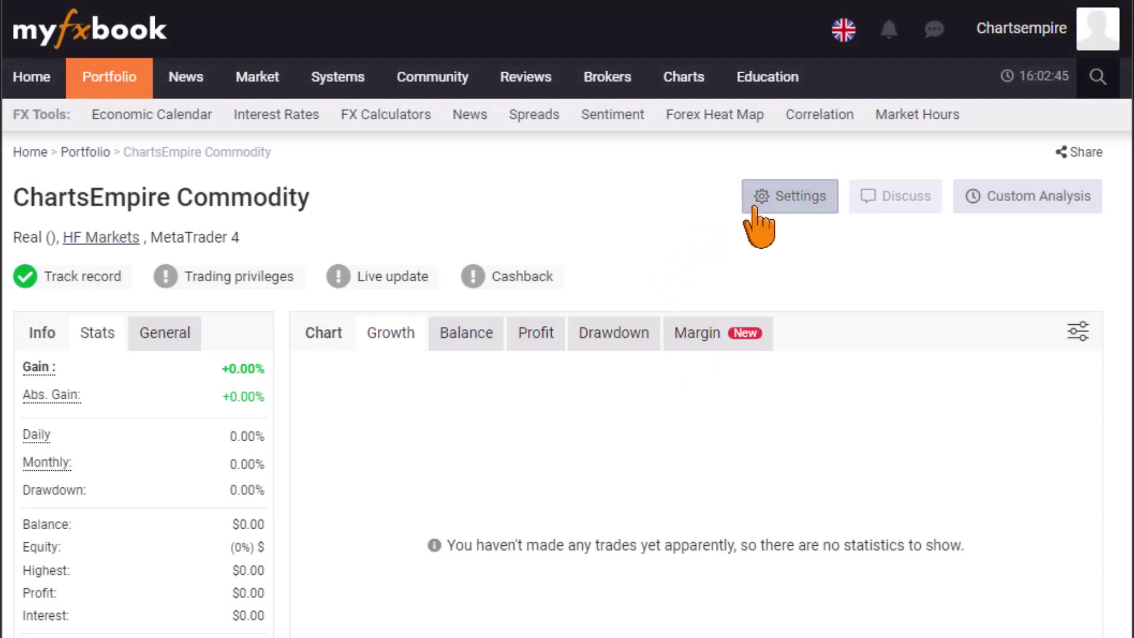
{"action": "left_click_drag", "start_coordinate": [523, 414], "coordinate": [398, 414]}
{"action": "key", "text": "ctrl+c"}
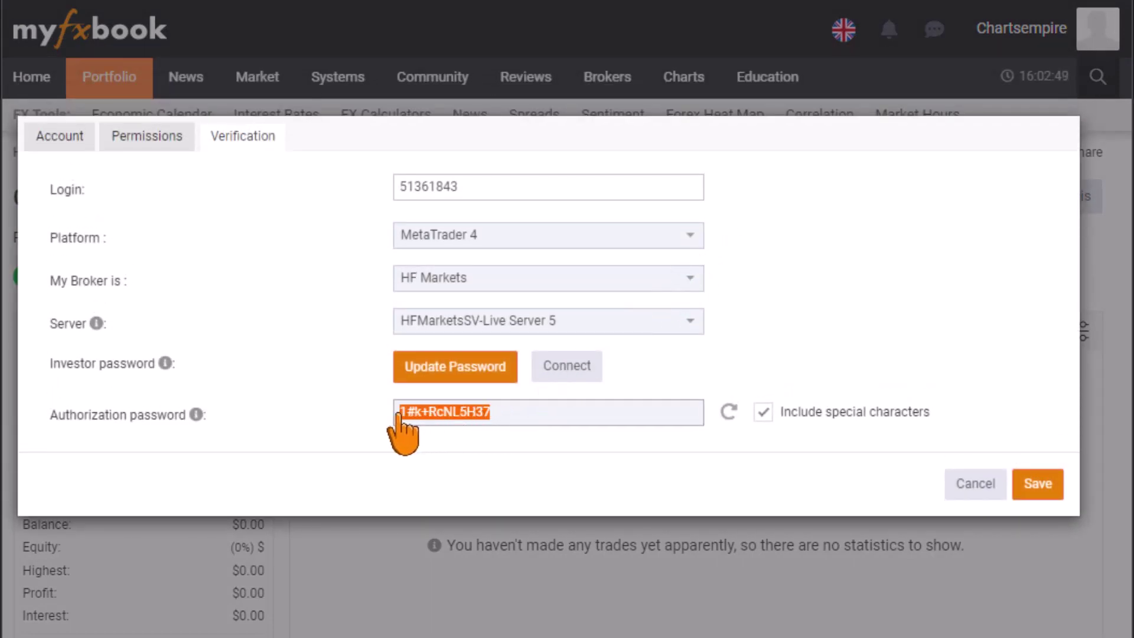
{"action": "left_click", "coordinate": [458, 378]}
{"action": "left_click", "coordinate": [504, 248]}
{"action": "key", "text": "ctrl+v"}
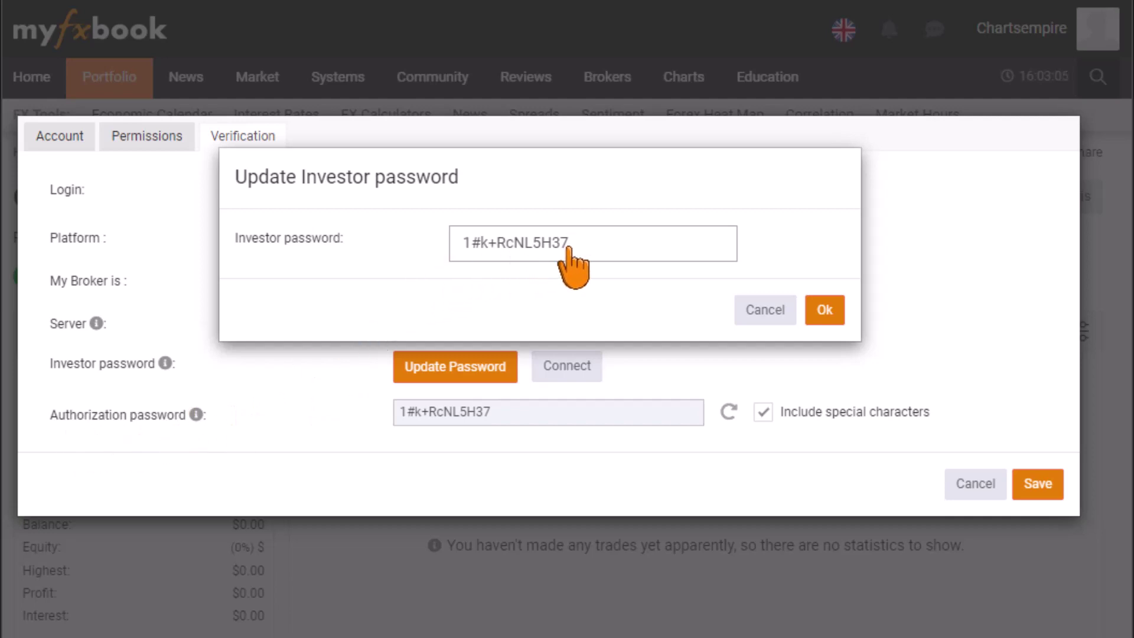
{"action": "left_click", "coordinate": [822, 311]}
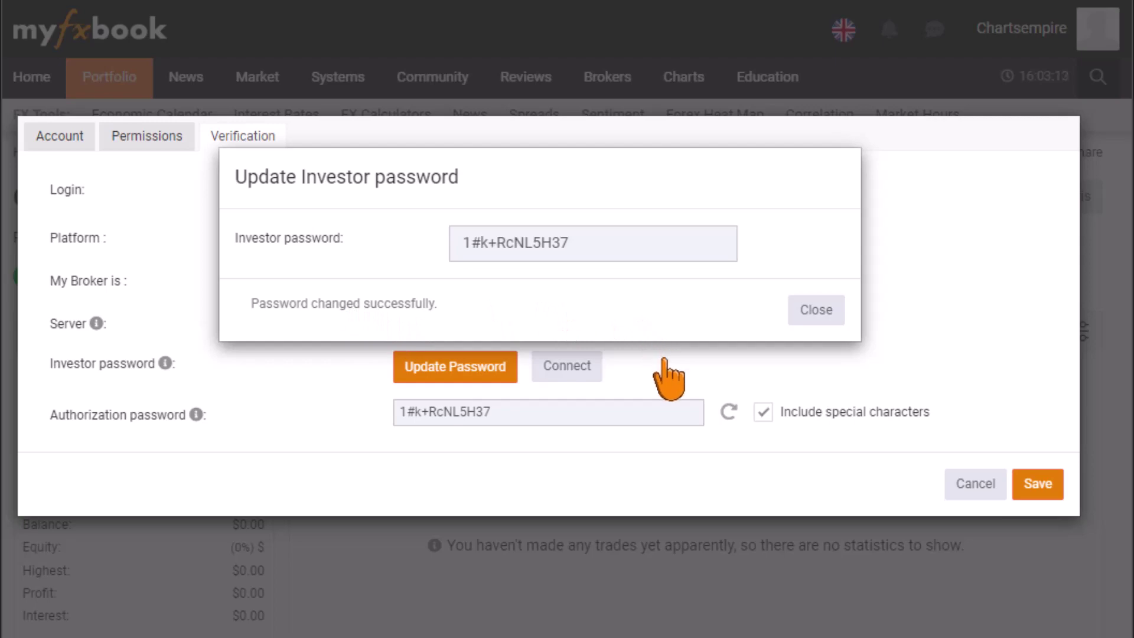
{"action": "left_click", "coordinate": [801, 308]}
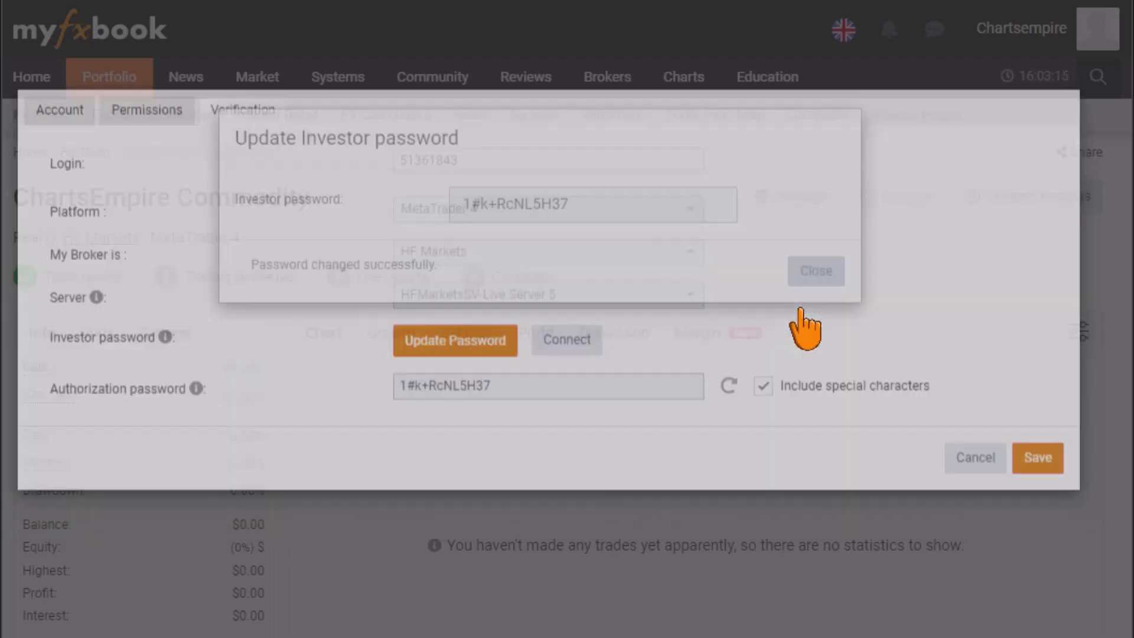
Connect the HF Markets account in settings, get it authorized successfully, and save
{"action": "left_click", "coordinate": [777, 199]}
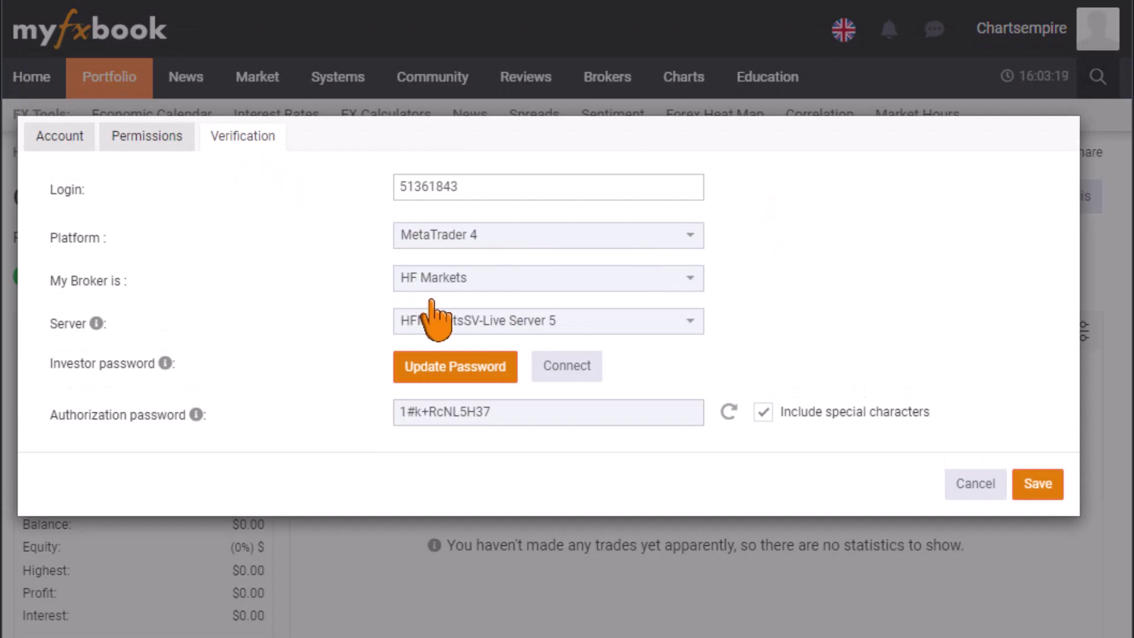
{"action": "left_click", "coordinate": [555, 372]}
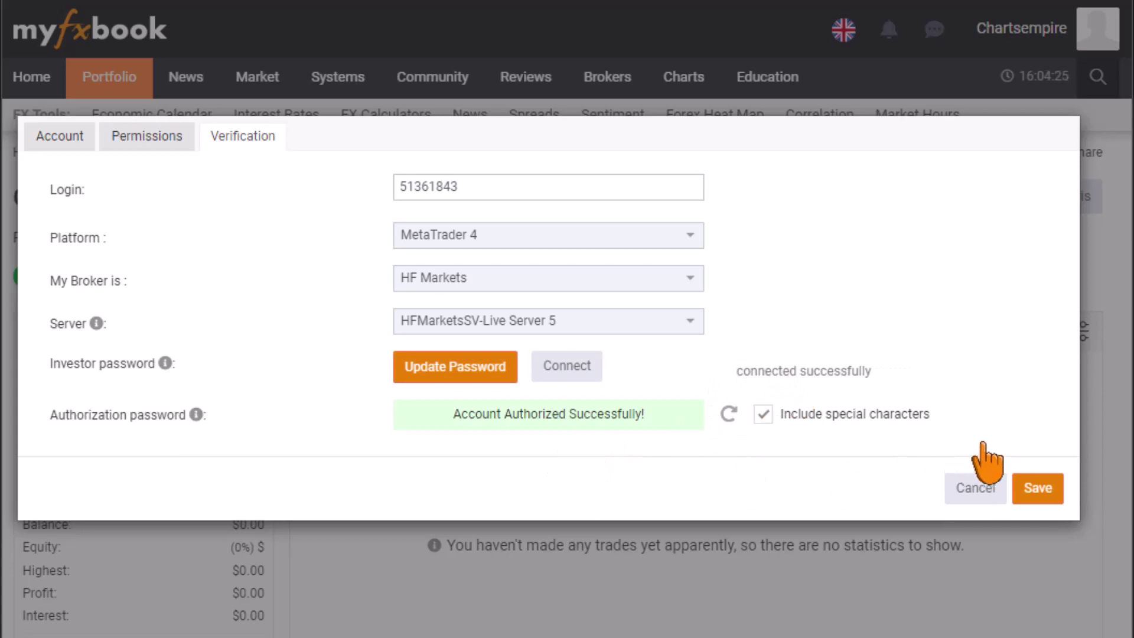
{"action": "left_click", "coordinate": [1042, 489]}
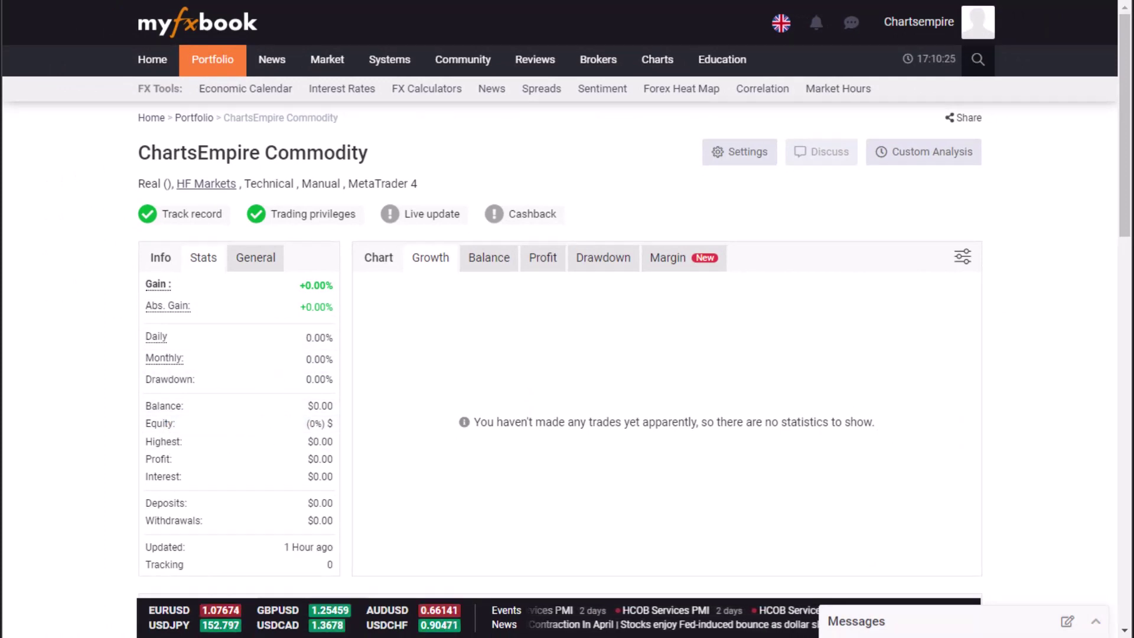
Bring the window onto this screen, maximise it, and scroll through the account statistics
{"action": "left_click_drag", "start_coordinate": [2, 105], "coordinate": [539, 96]}
{"action": "double_click", "coordinate": [540, 96]}
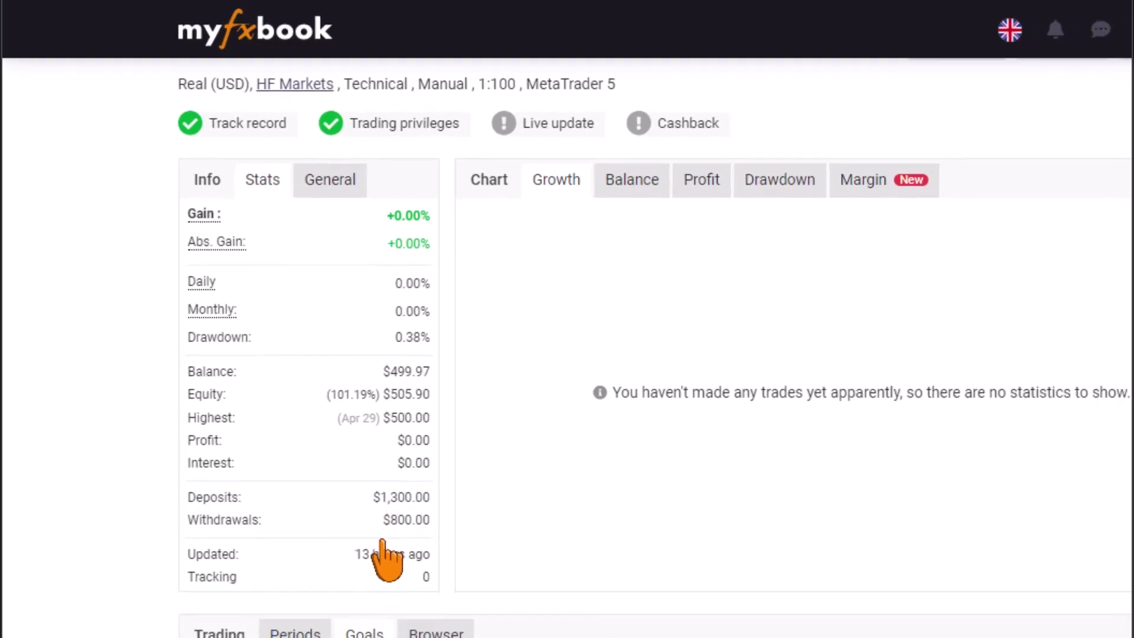
{"action": "scroll", "coordinate": [408, 572], "scroll_direction": "down", "scroll_amount": 2}
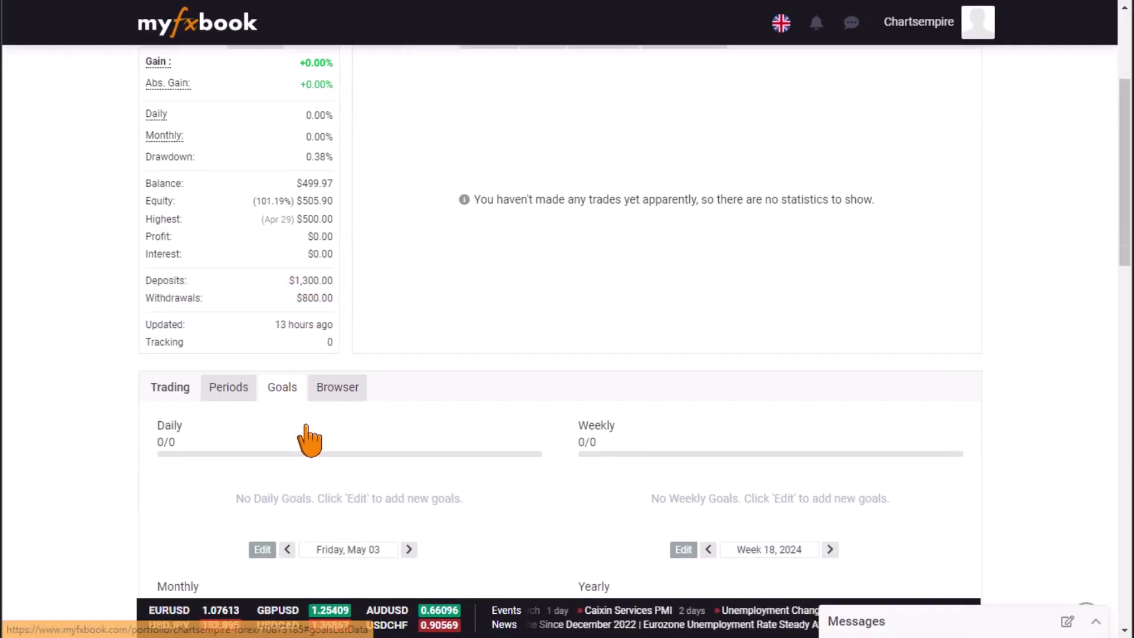
{"action": "scroll", "coordinate": [309, 440], "scroll_direction": "down", "scroll_amount": 5}
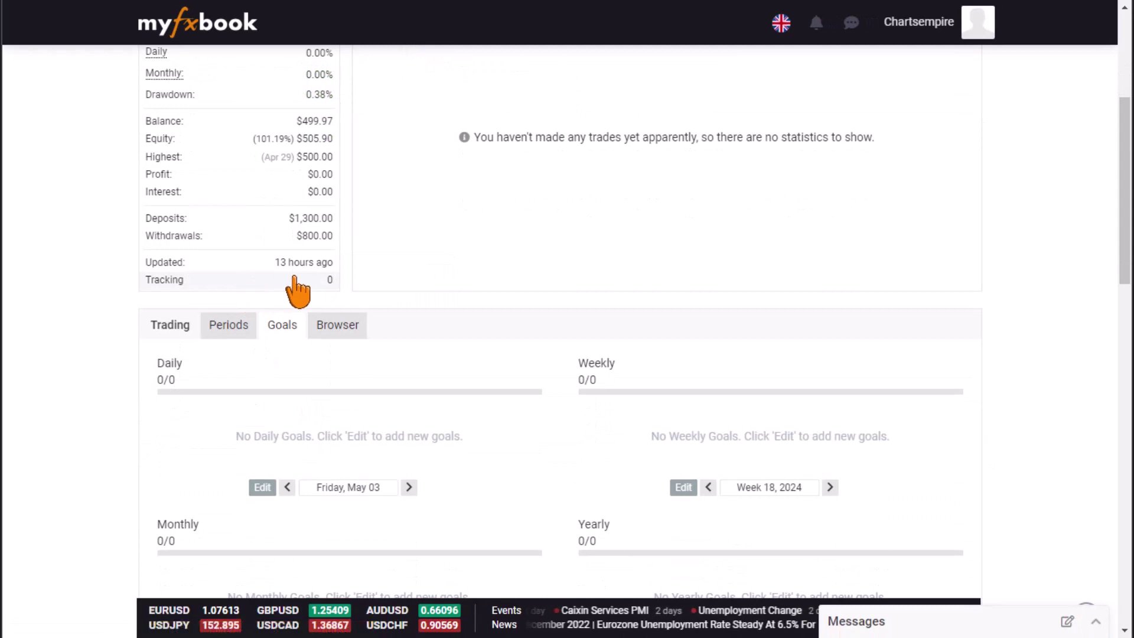
{"action": "scroll", "coordinate": [297, 290], "scroll_direction": "up", "scroll_amount": 3}
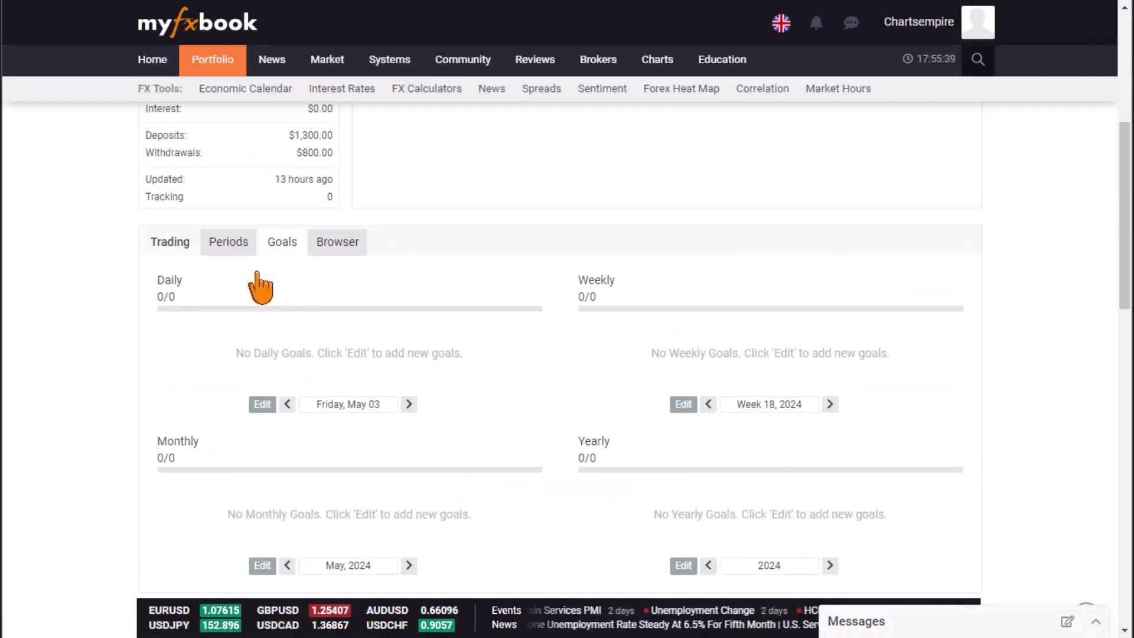
View the Periods, Goals and Browser tabs, then scroll down to the Trading Activity history
{"action": "left_click", "coordinate": [232, 244]}
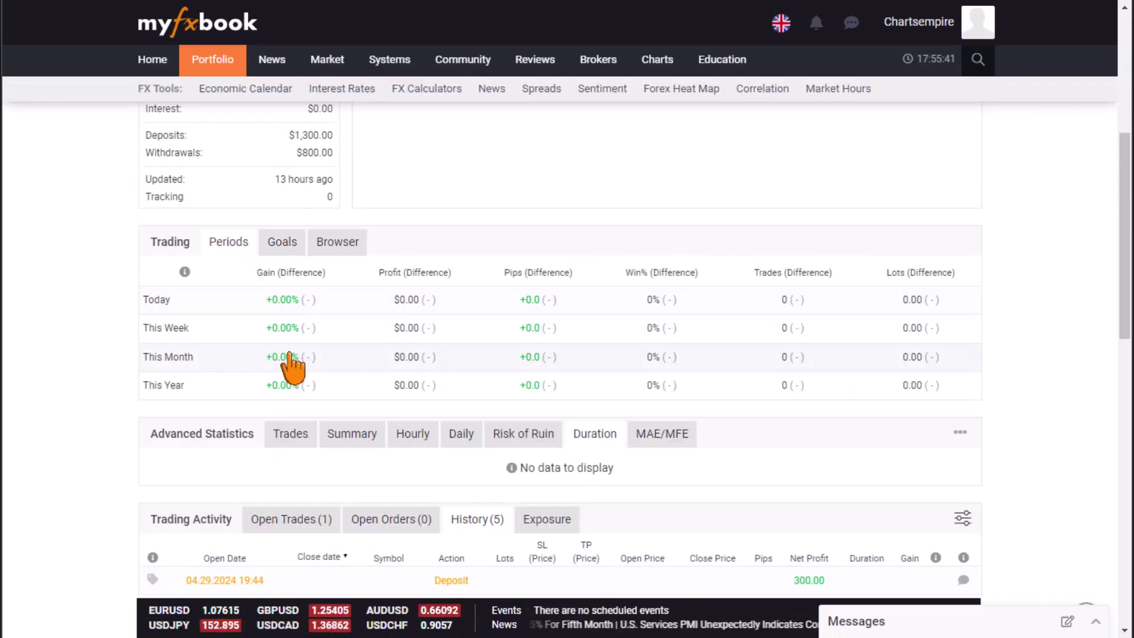
{"action": "left_click", "coordinate": [284, 248]}
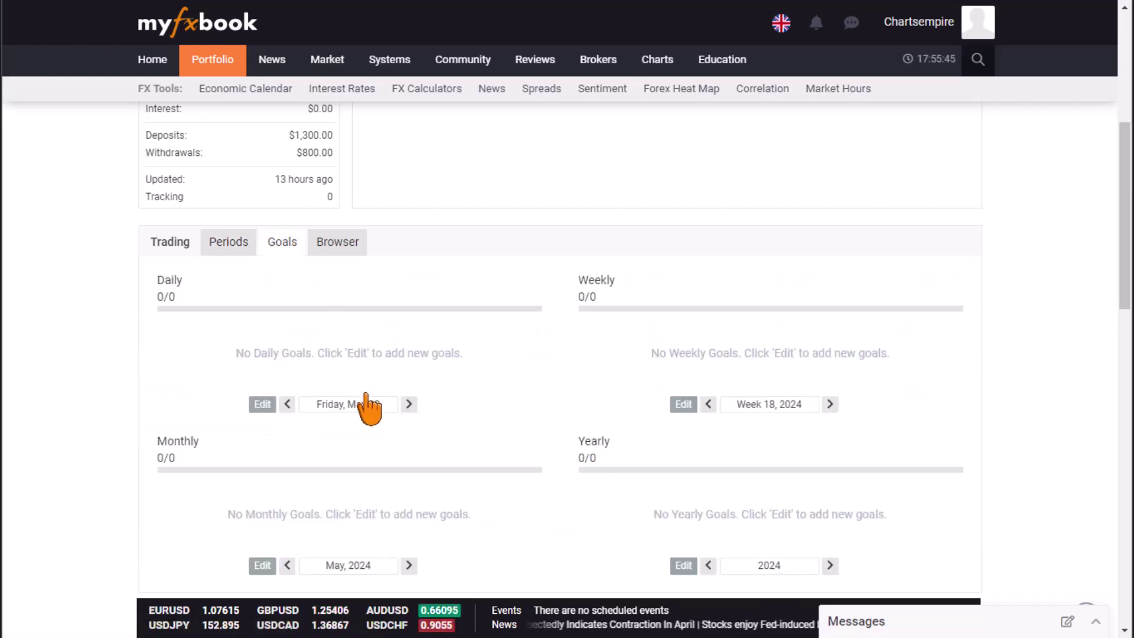
{"action": "left_click", "coordinate": [330, 245]}
{"action": "scroll", "coordinate": [359, 367], "scroll_direction": "down", "scroll_amount": 7}
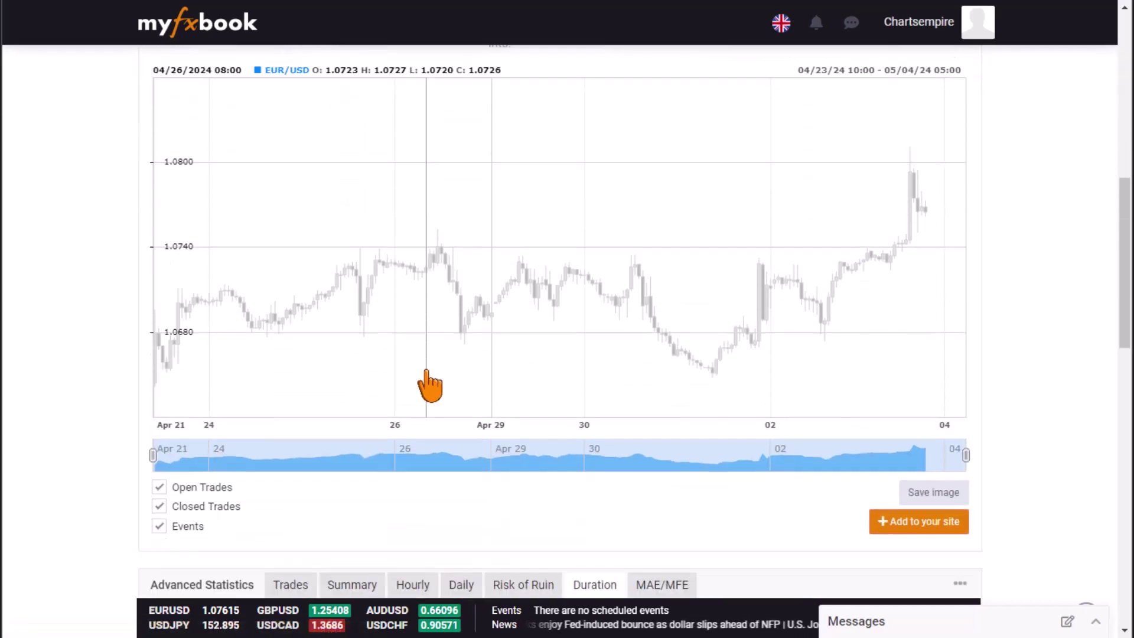
{"action": "scroll", "coordinate": [430, 384], "scroll_direction": "down", "scroll_amount": 5}
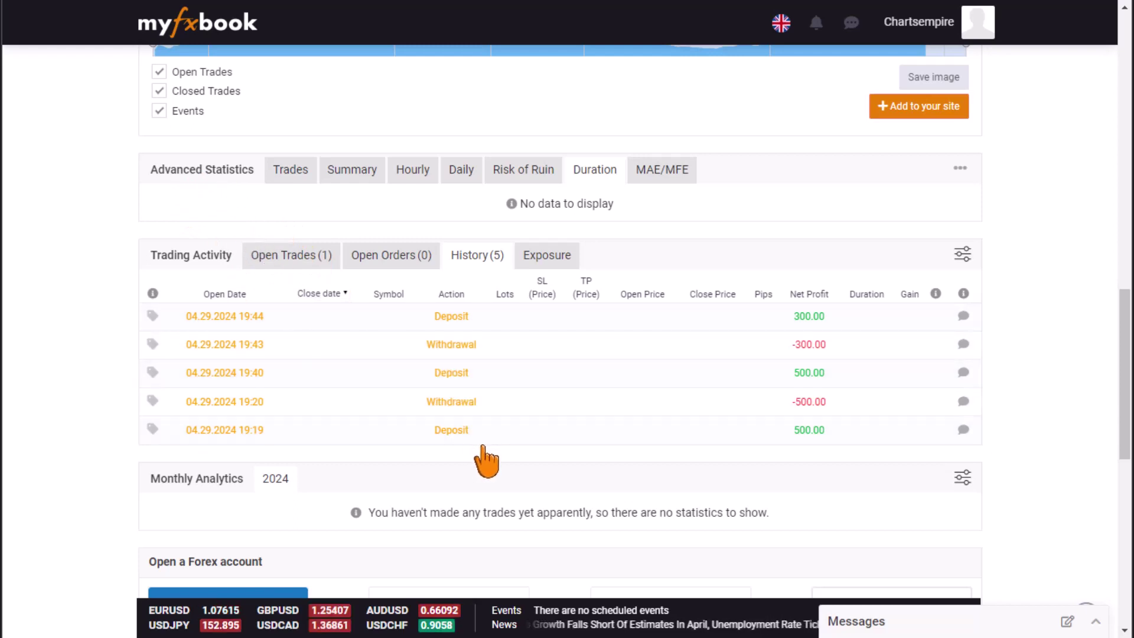
Review the Trades, Summary, Hourly and Duration statistics tabs
{"action": "left_click", "coordinate": [293, 177]}
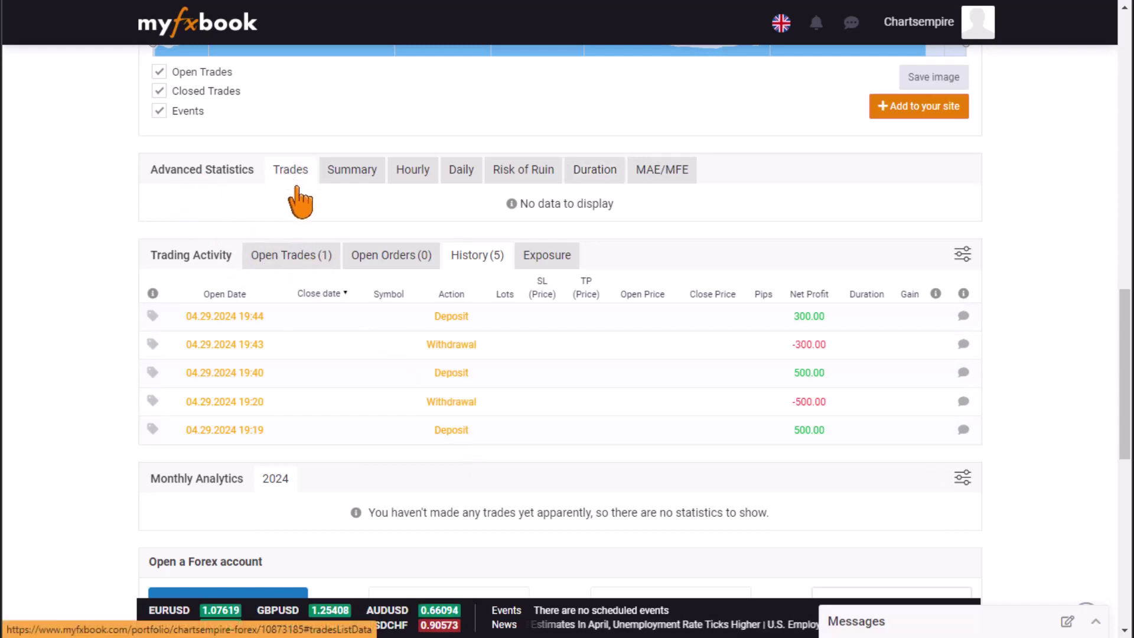
{"action": "left_click", "coordinate": [344, 179]}
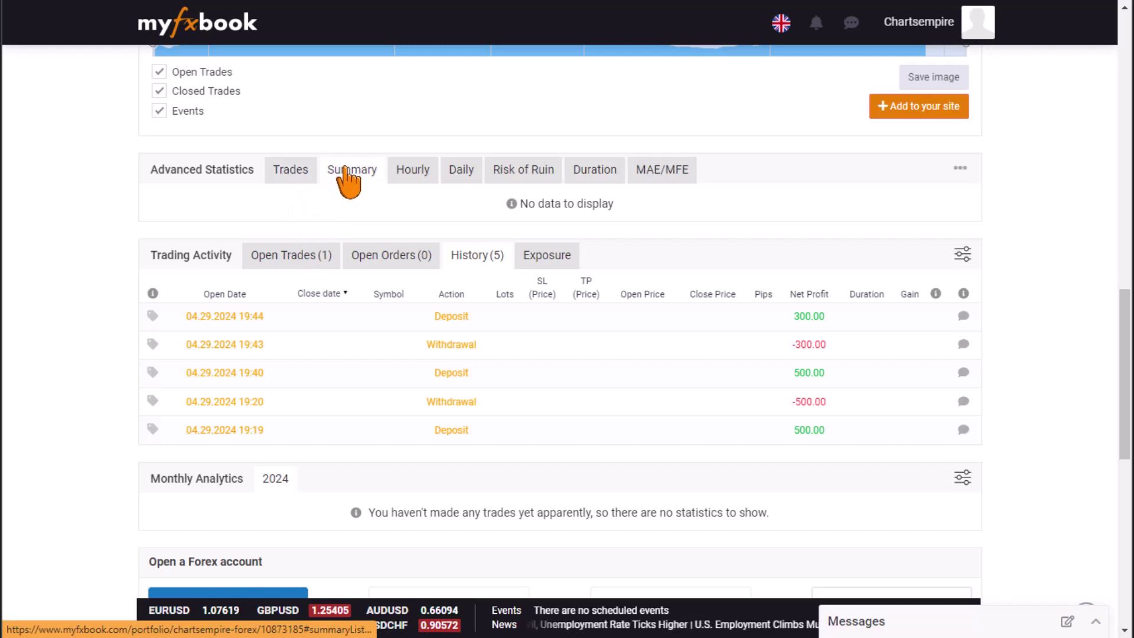
{"action": "left_click", "coordinate": [408, 174]}
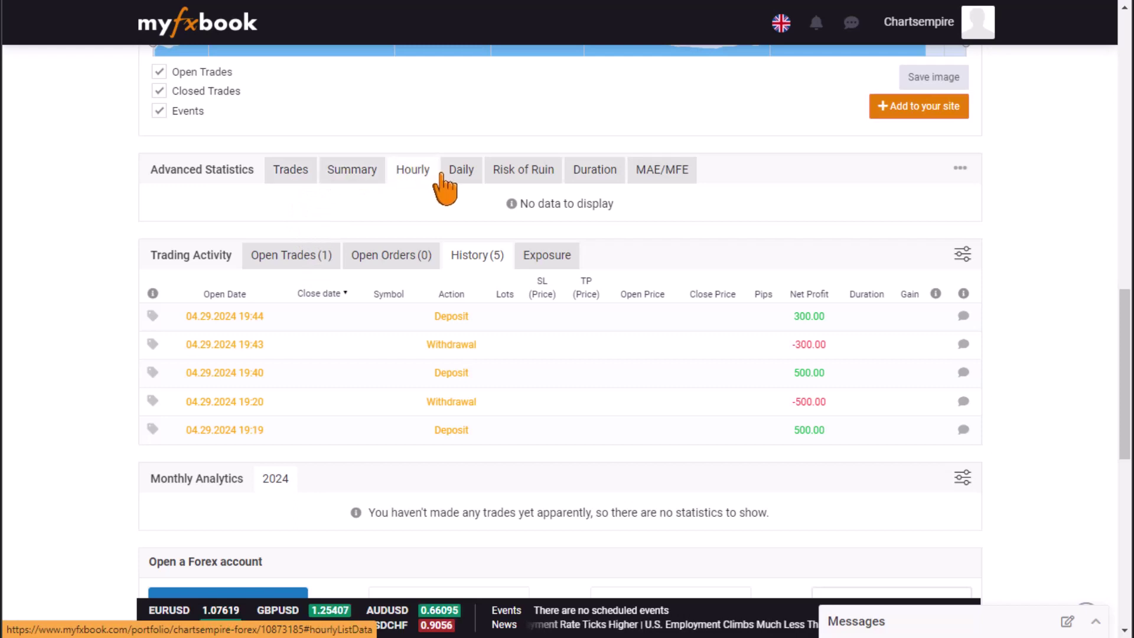
{"action": "left_click", "coordinate": [601, 173]}
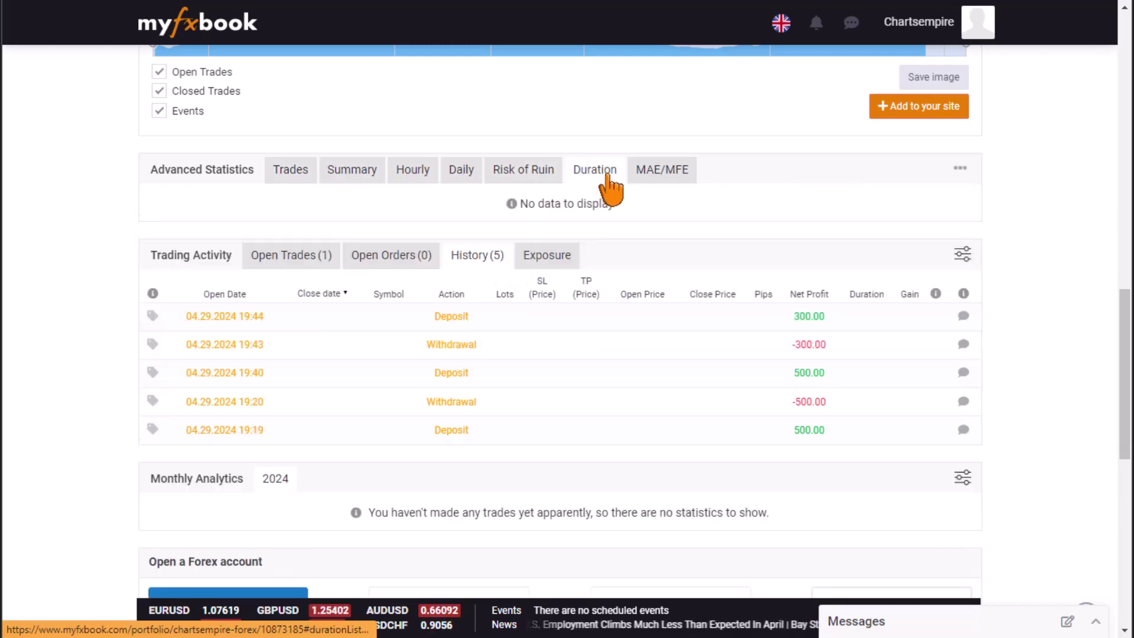
Review the open trade, pending orders, deposit/withdrawal history and exposure tables
{"action": "left_click", "coordinate": [273, 256]}
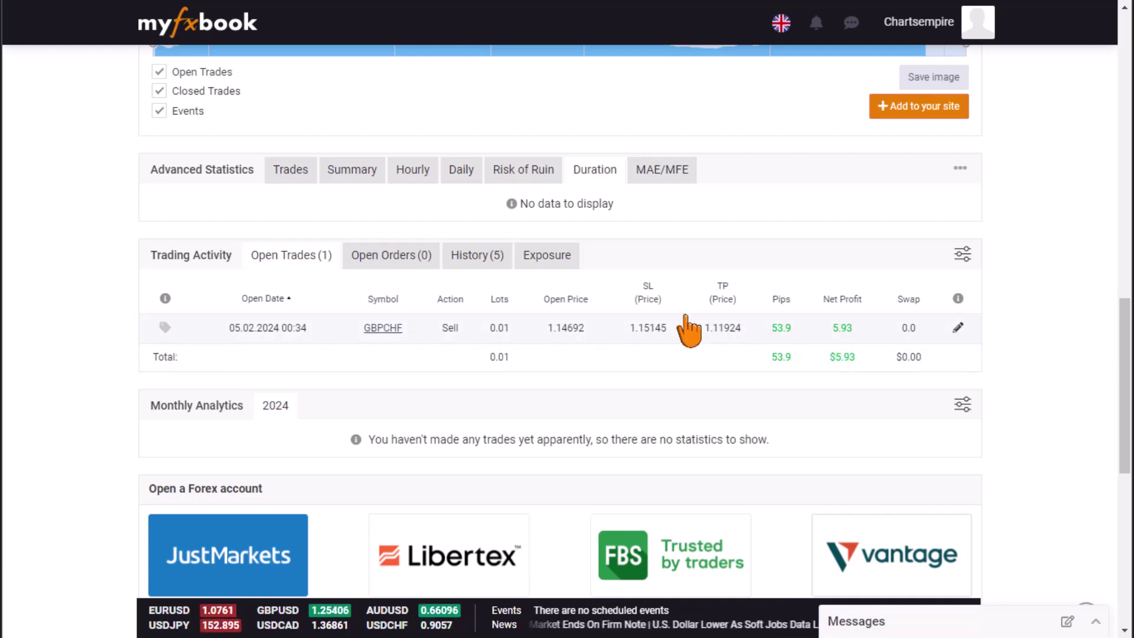
{"action": "left_click", "coordinate": [426, 259]}
{"action": "left_click", "coordinate": [506, 259]}
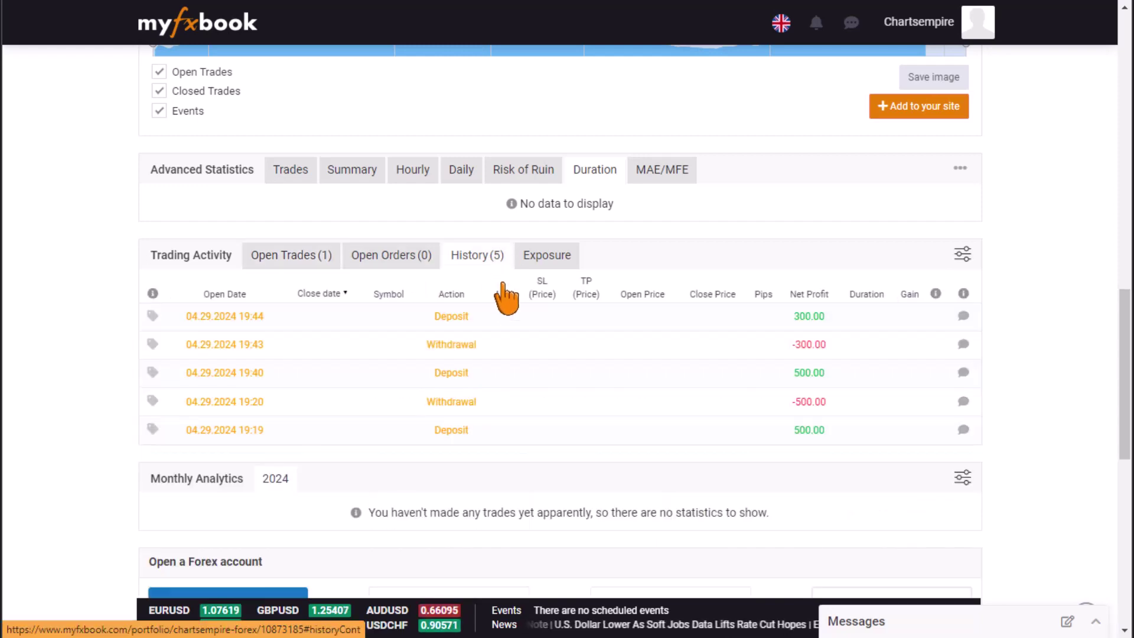
{"action": "left_click", "coordinate": [533, 259]}
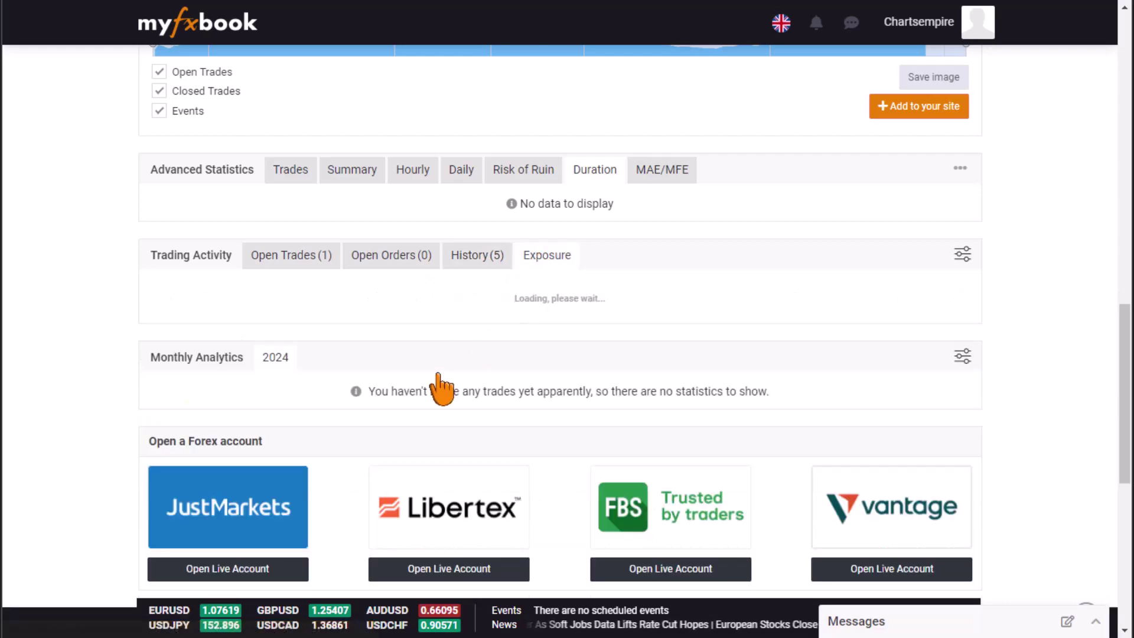
{"action": "scroll", "coordinate": [170, 159], "scroll_direction": "up", "scroll_amount": 4}
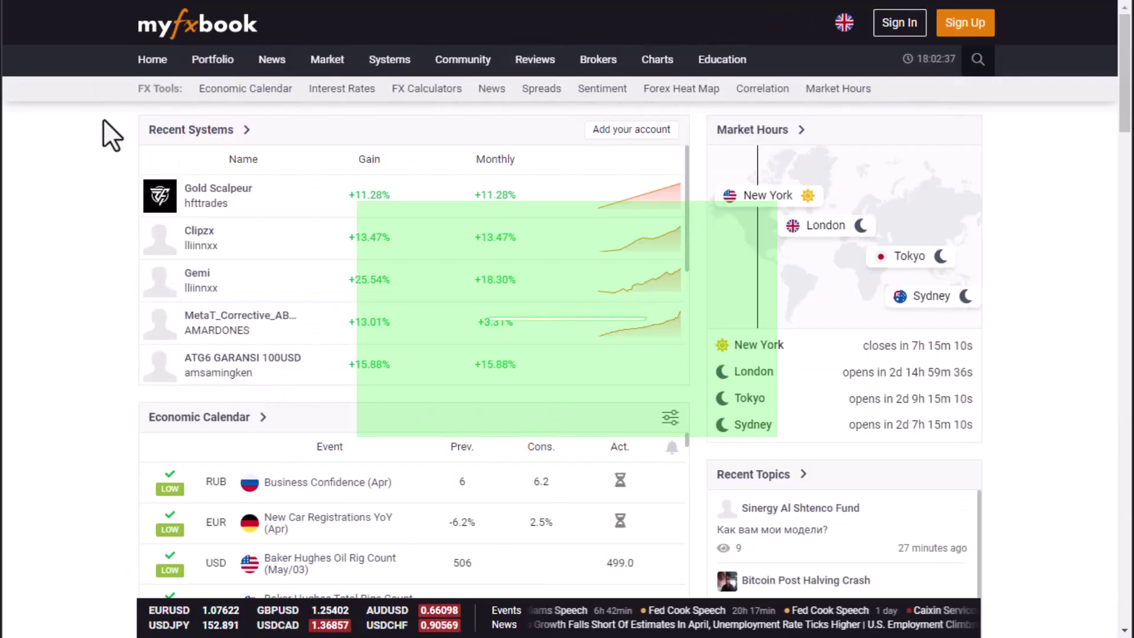
Scroll down through the Myfxbook home page's market sections, then back up
{"action": "scroll", "coordinate": [111, 221], "scroll_direction": "down", "scroll_amount": 1}
{"action": "scroll", "coordinate": [111, 221], "scroll_direction": "down", "scroll_amount": 5}
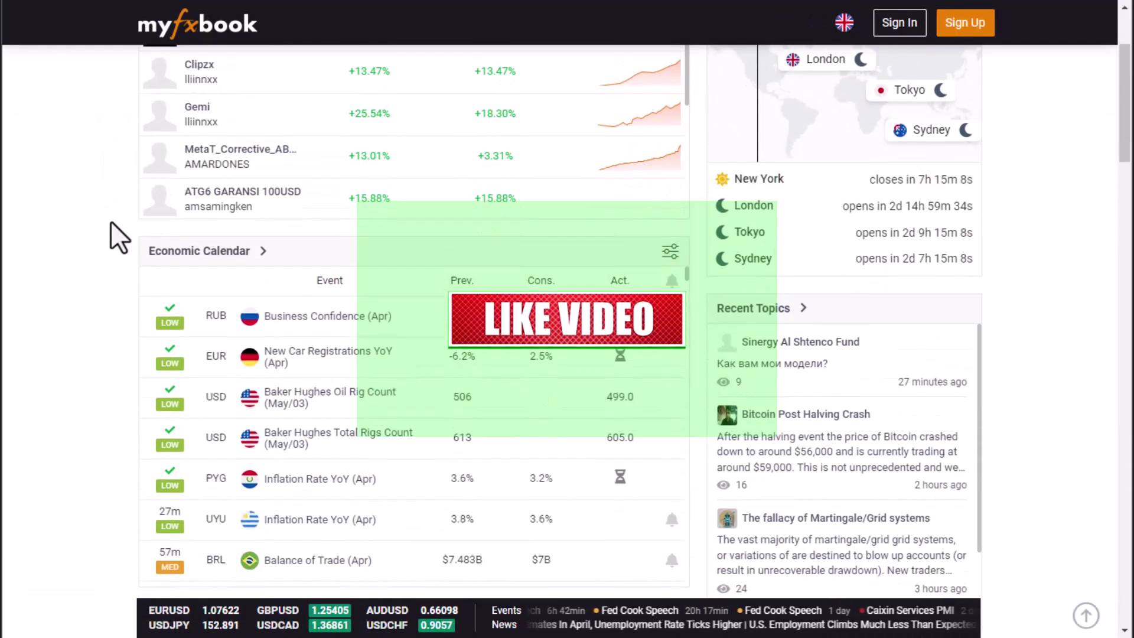
{"action": "scroll", "coordinate": [111, 224], "scroll_direction": "down", "scroll_amount": 12}
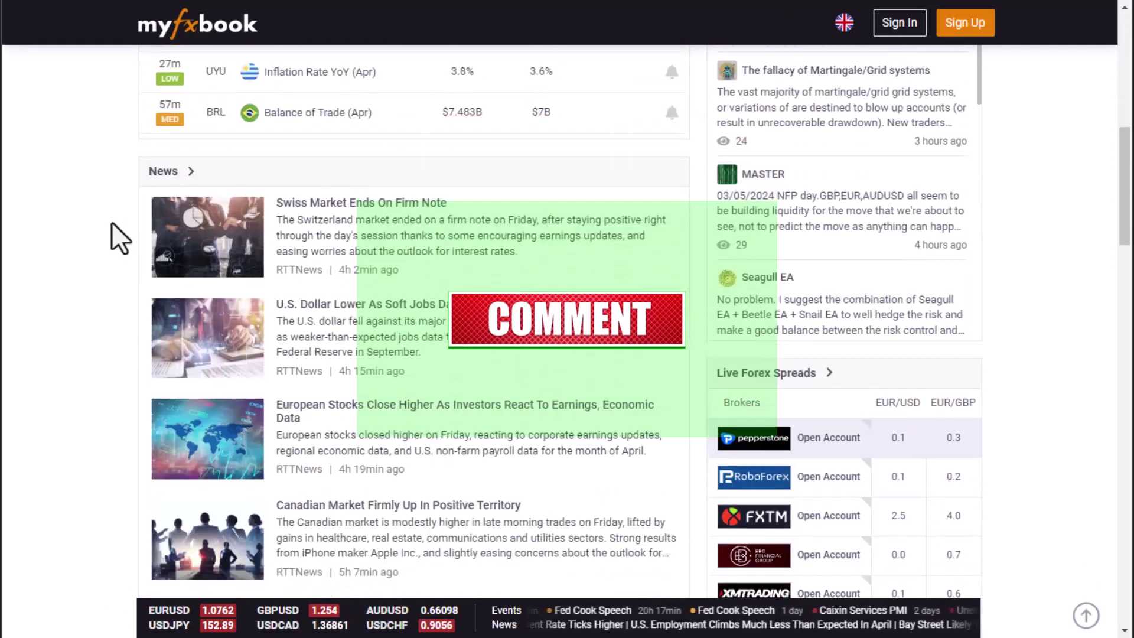
{"action": "scroll", "coordinate": [111, 224], "scroll_direction": "down", "scroll_amount": 11}
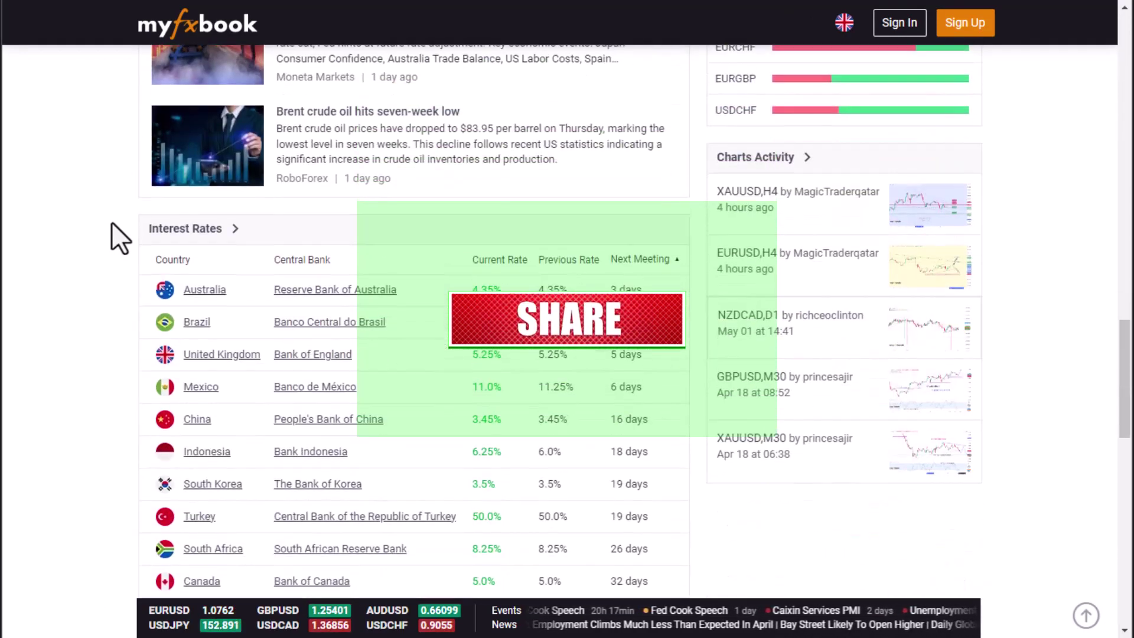
{"action": "scroll", "coordinate": [111, 223], "scroll_direction": "down", "scroll_amount": 5}
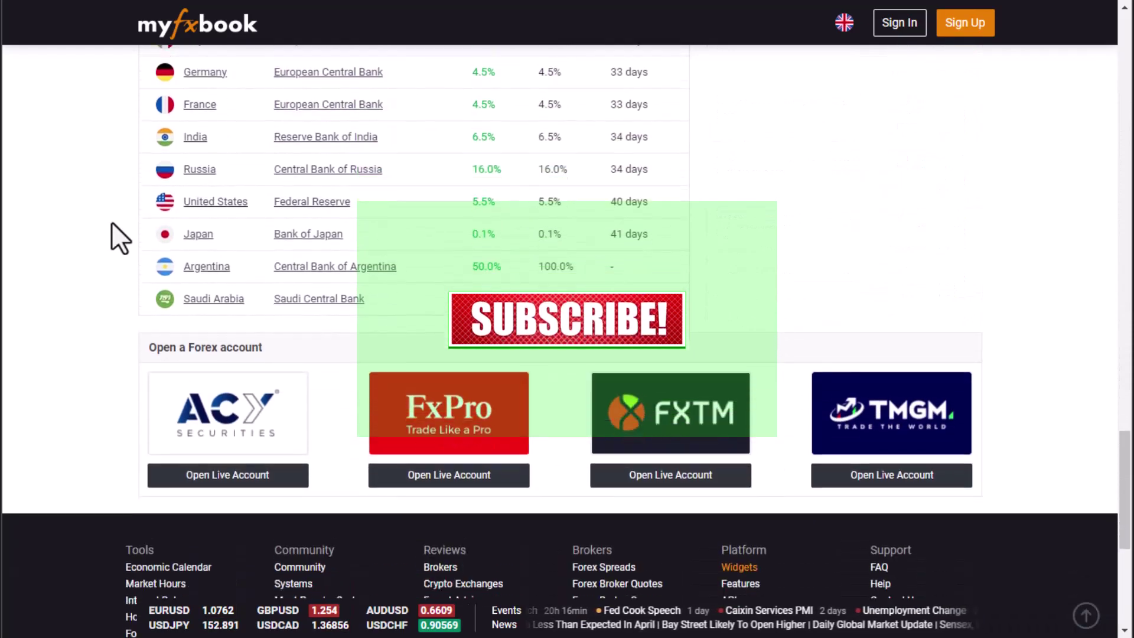
{"action": "scroll", "coordinate": [111, 223], "scroll_direction": "up", "scroll_amount": 11}
{"action": "scroll", "coordinate": [111, 222], "scroll_direction": "up", "scroll_amount": 17}
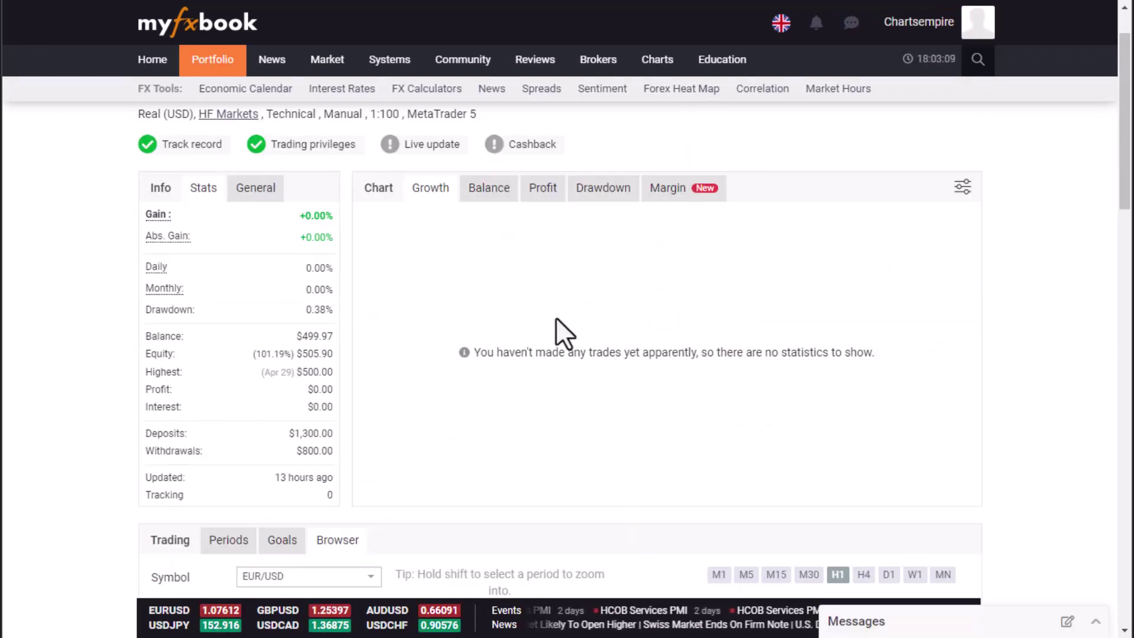
Switch the account chart to Drawdown, then Margin, and set the EUR/USD price browser to M30 candles
{"action": "left_click", "coordinate": [594, 197]}
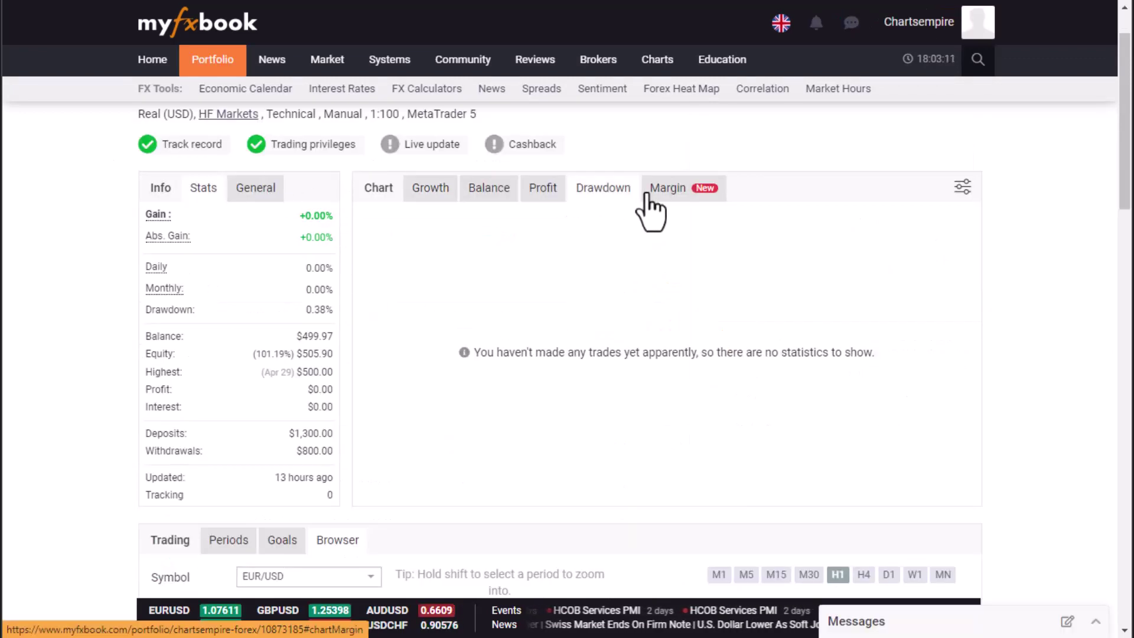
{"action": "left_click", "coordinate": [658, 196]}
{"action": "scroll", "coordinate": [503, 348], "scroll_direction": "down", "scroll_amount": 3}
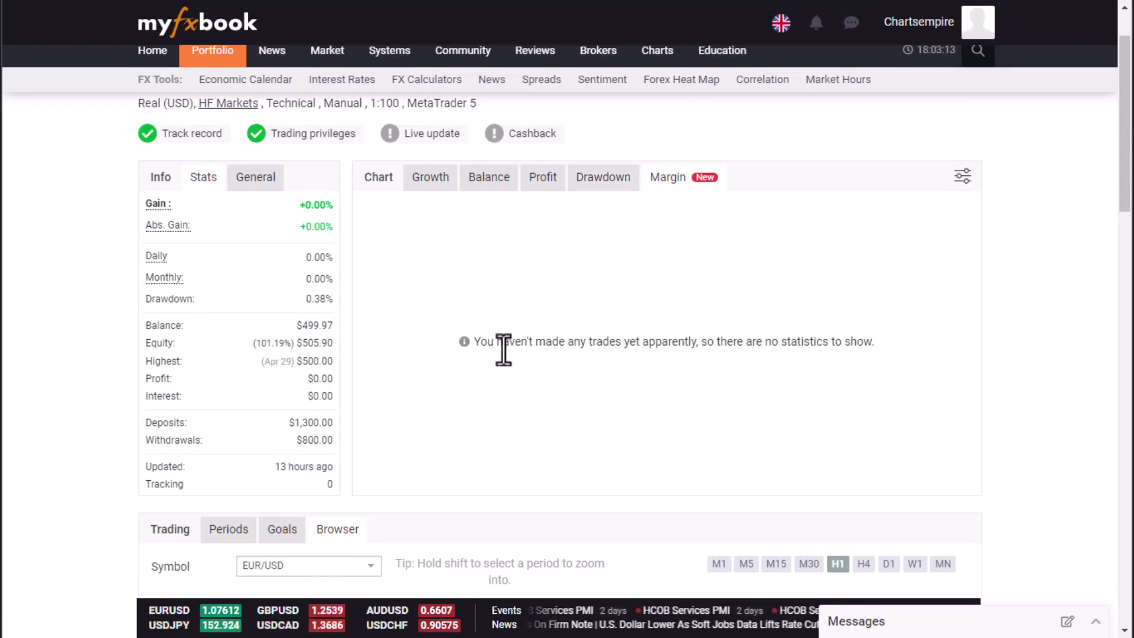
{"action": "scroll", "coordinate": [503, 349], "scroll_direction": "down", "scroll_amount": 3}
{"action": "left_click", "coordinate": [812, 243]}
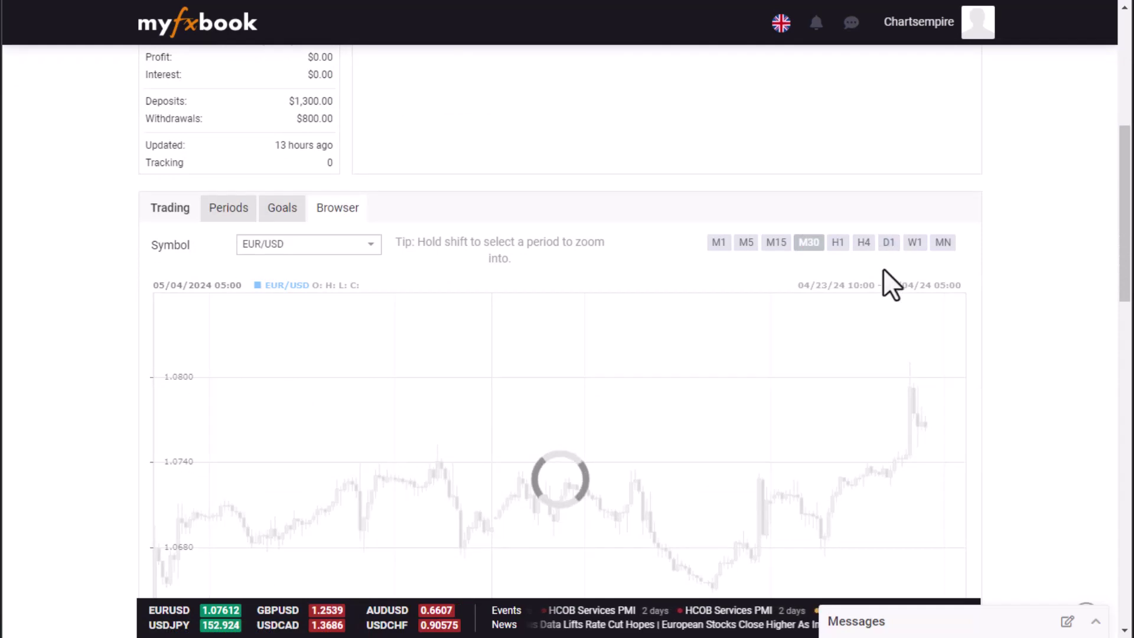
{"action": "scroll", "coordinate": [883, 270], "scroll_direction": "down", "scroll_amount": 2}
{"action": "left_click", "coordinate": [895, 171]}
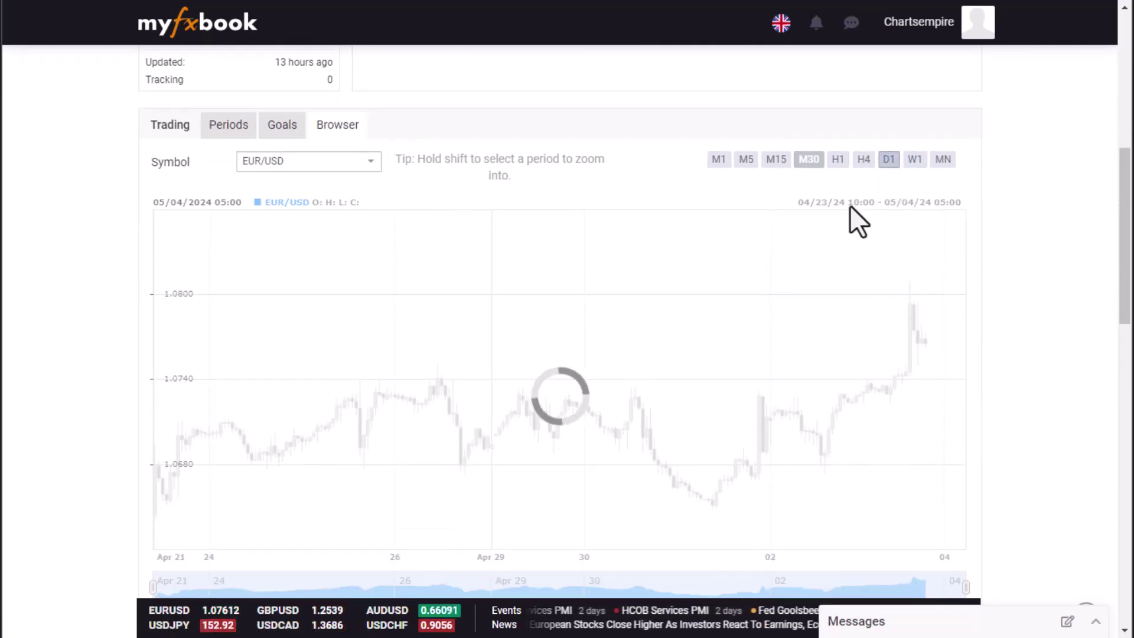
{"action": "scroll", "coordinate": [640, 346], "scroll_direction": "down", "scroll_amount": 4}
{"action": "scroll", "coordinate": [632, 339], "scroll_direction": "up", "scroll_amount": 4}
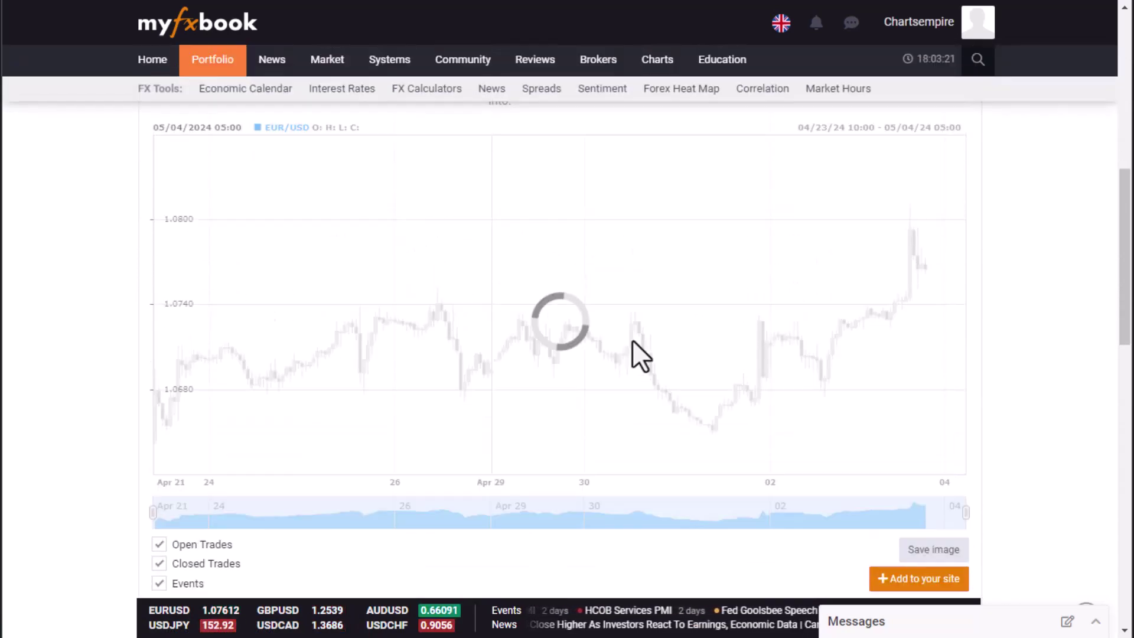
Open the chart's Symbol dropdown and close it without choosing a symbol
{"action": "left_click", "coordinate": [371, 166]}
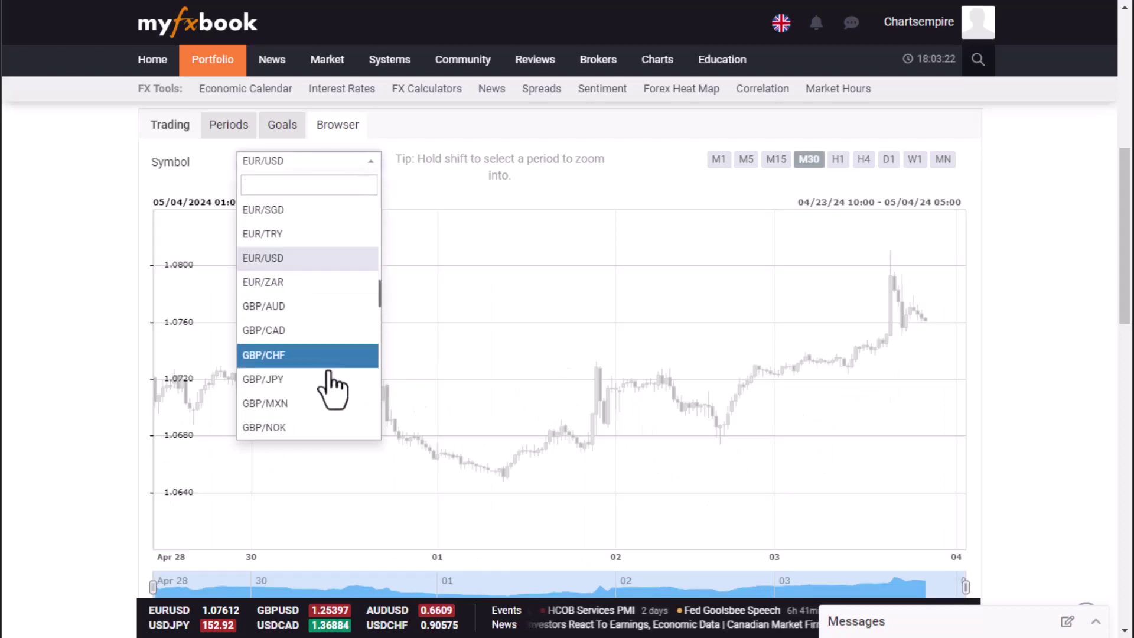
{"action": "scroll", "coordinate": [380, 469], "scroll_direction": "down", "scroll_amount": 5}
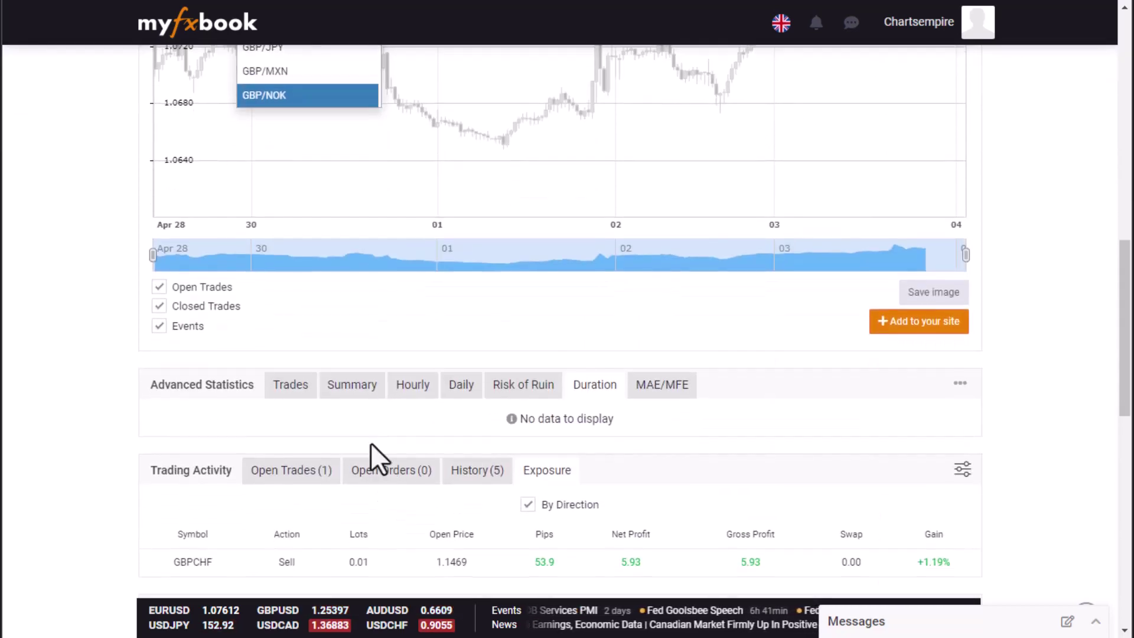
{"action": "left_click", "coordinate": [235, 416]}
{"action": "scroll", "coordinate": [229, 422], "scroll_direction": "up", "scroll_amount": 5}
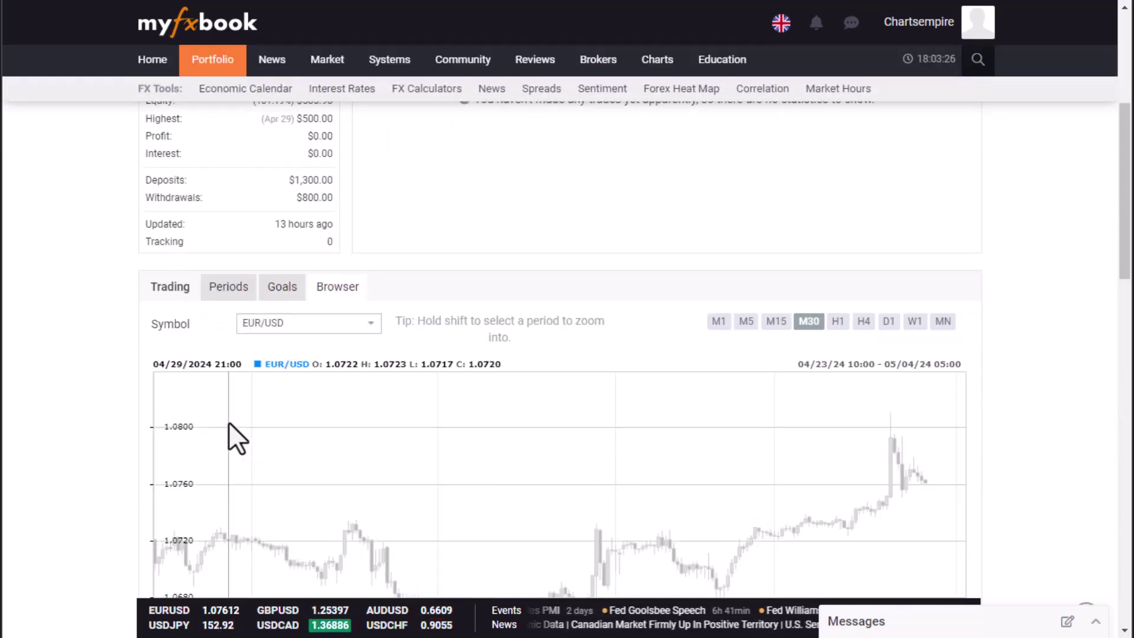
{"action": "scroll", "coordinate": [229, 422], "scroll_direction": "down", "scroll_amount": 5}
{"action": "scroll", "coordinate": [229, 421], "scroll_direction": "down", "scroll_amount": 4}
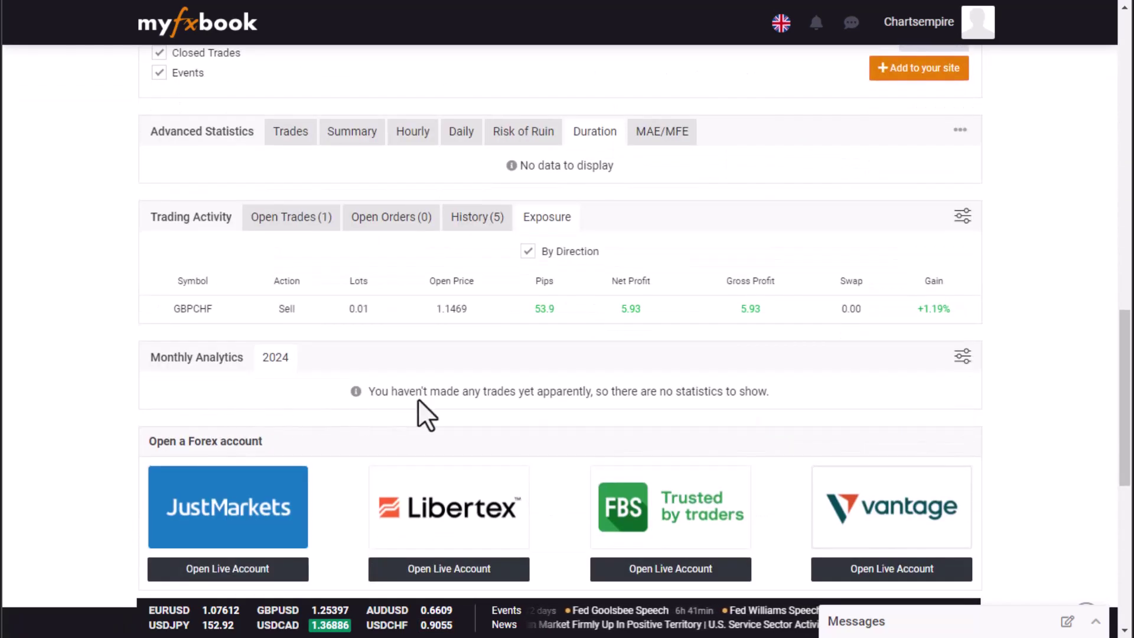
{"action": "scroll", "coordinate": [448, 362], "scroll_direction": "down", "scroll_amount": 2}
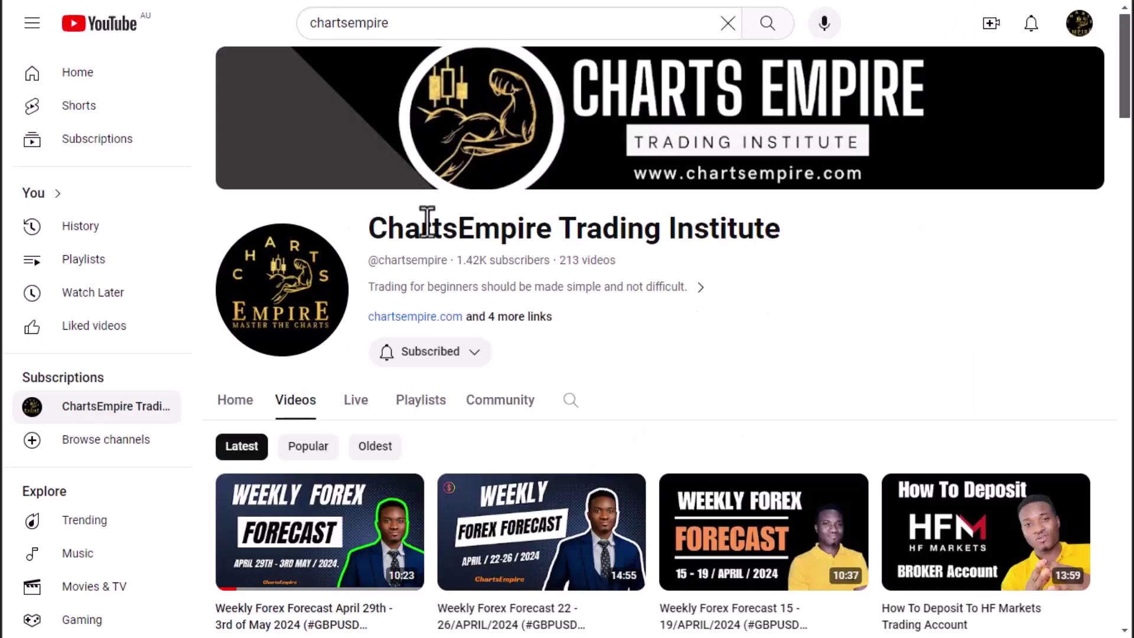
Scroll down the ChartsEmpire Trading Institute Videos grid, past weekly forecasts to MetaTrader tutorials
{"action": "scroll", "coordinate": [433, 235], "scroll_direction": "down", "scroll_amount": 2}
{"action": "scroll", "coordinate": [463, 247], "scroll_direction": "down", "scroll_amount": 2}
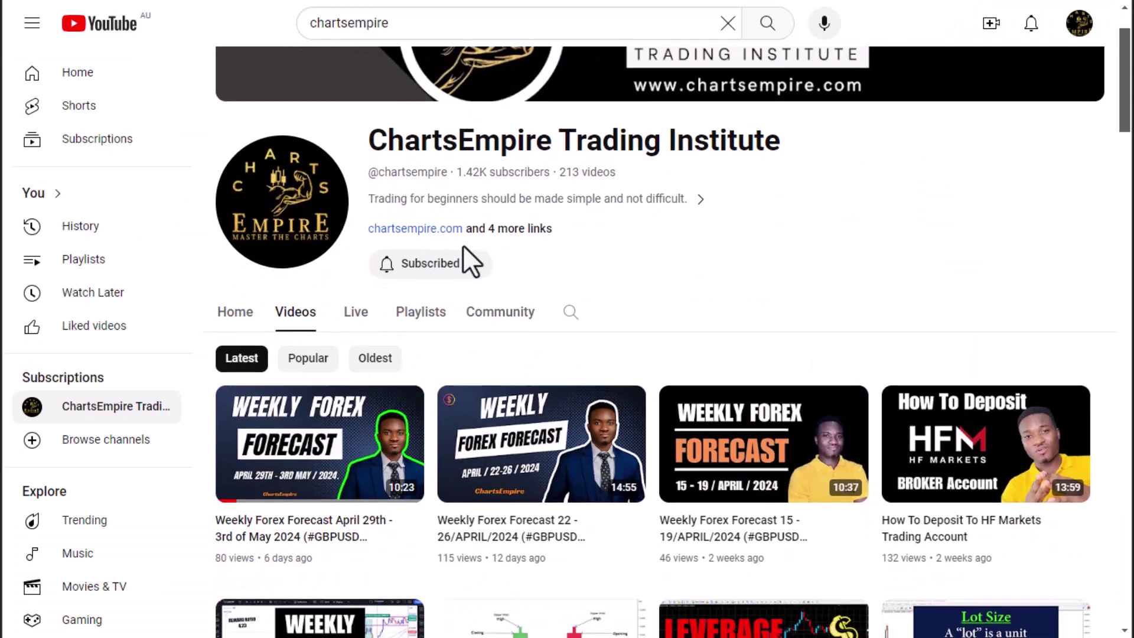
{"action": "scroll", "coordinate": [462, 244], "scroll_direction": "down", "scroll_amount": 2}
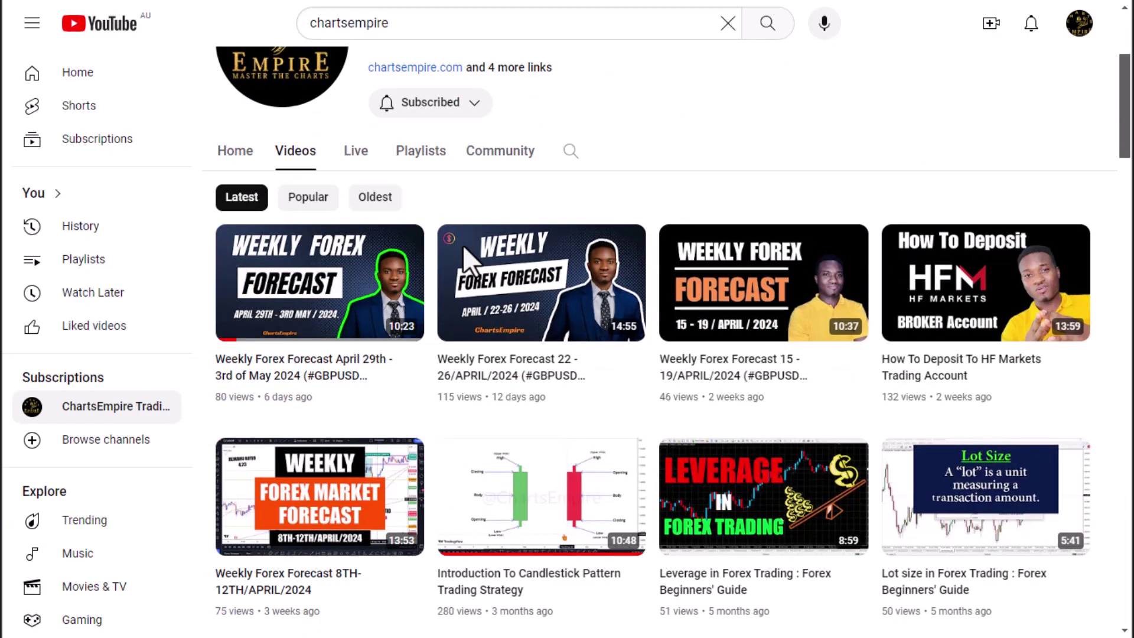
{"action": "scroll", "coordinate": [464, 247], "scroll_direction": "down", "scroll_amount": 2}
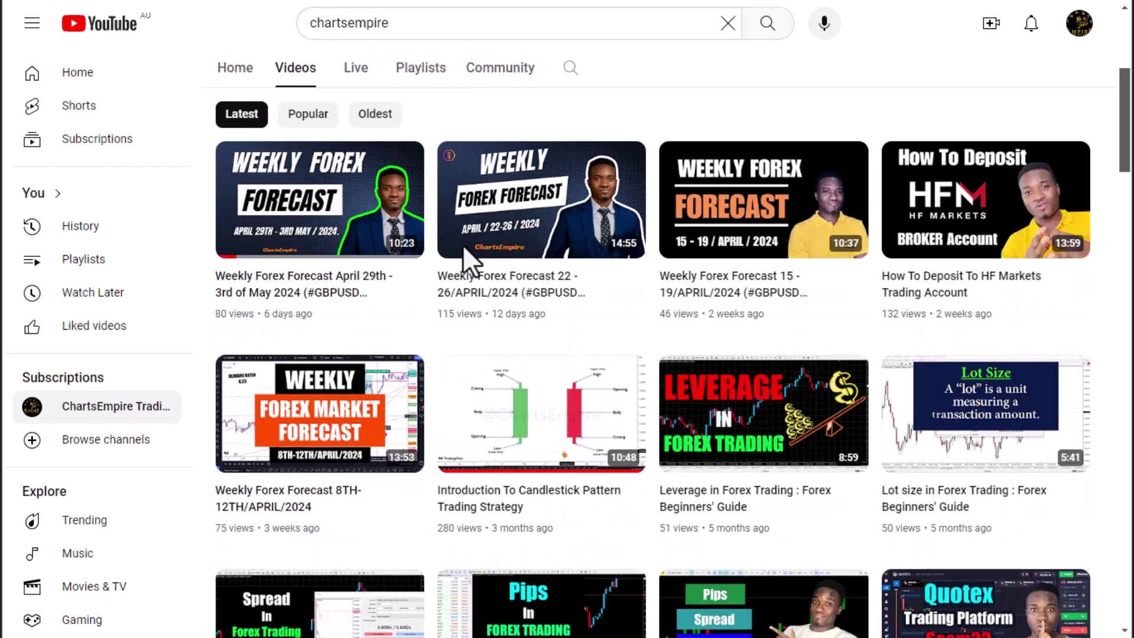
{"action": "scroll", "coordinate": [463, 244], "scroll_direction": "down", "scroll_amount": 2}
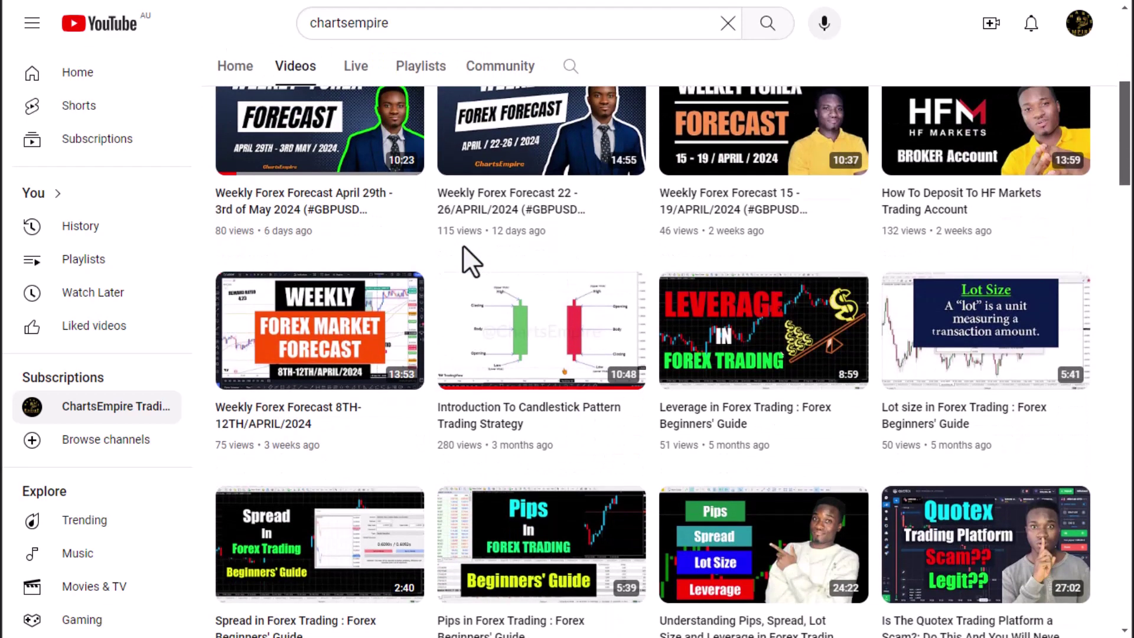
{"action": "scroll", "coordinate": [462, 246], "scroll_direction": "down", "scroll_amount": 2}
{"action": "scroll", "coordinate": [463, 246], "scroll_direction": "down", "scroll_amount": 2}
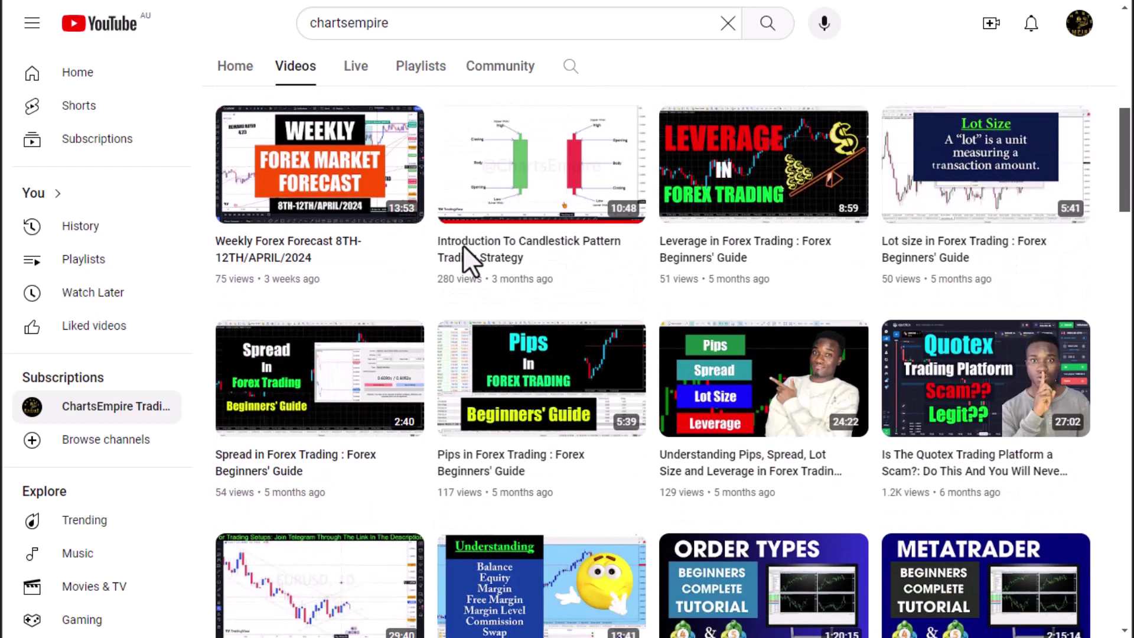
{"action": "scroll", "coordinate": [462, 244], "scroll_direction": "down", "scroll_amount": 2}
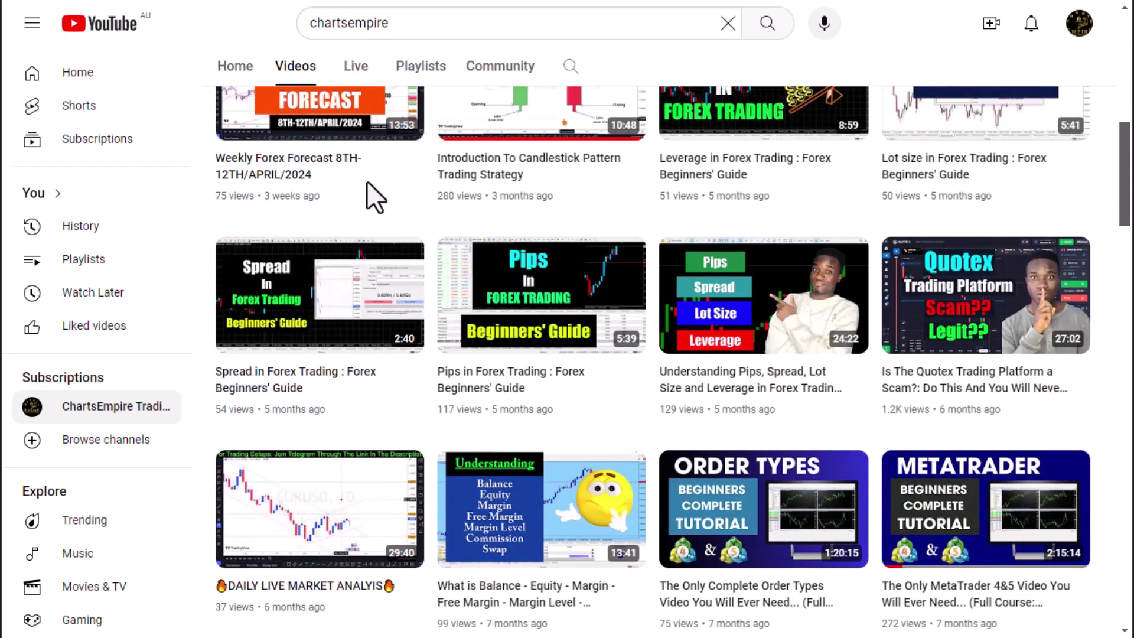